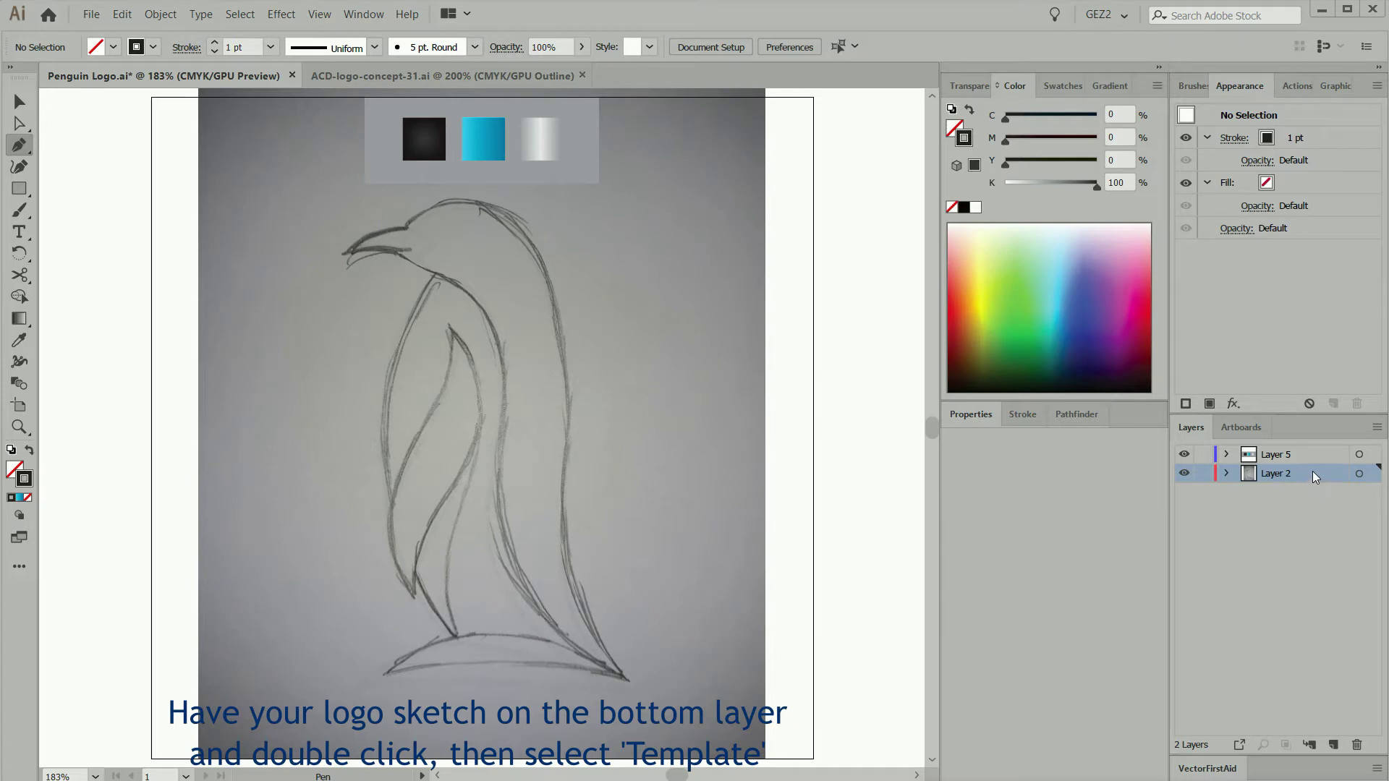
# Make the sketch layer, Layer 2, a template layer with its images dimmed to 50%.
pyautogui.doubleClick(1312, 473)
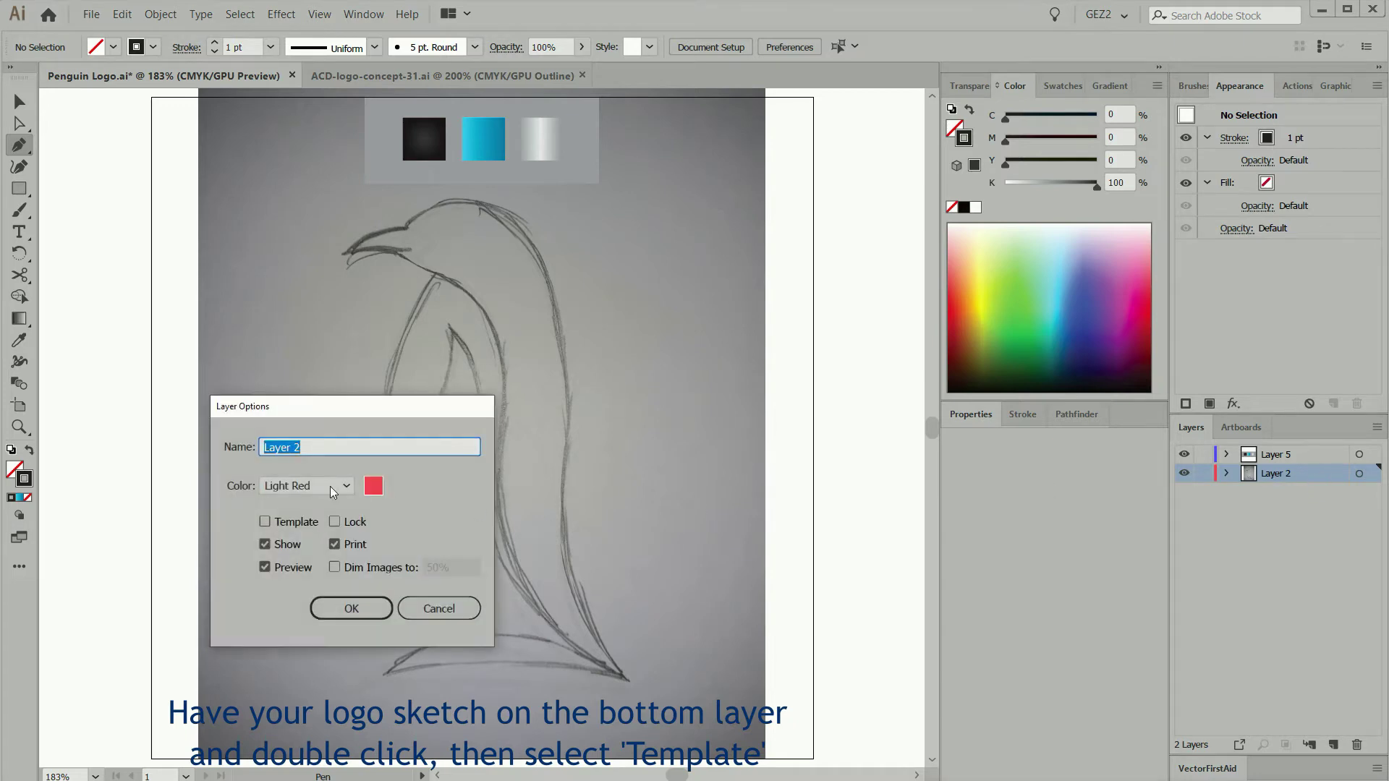
pyautogui.click(265, 522)
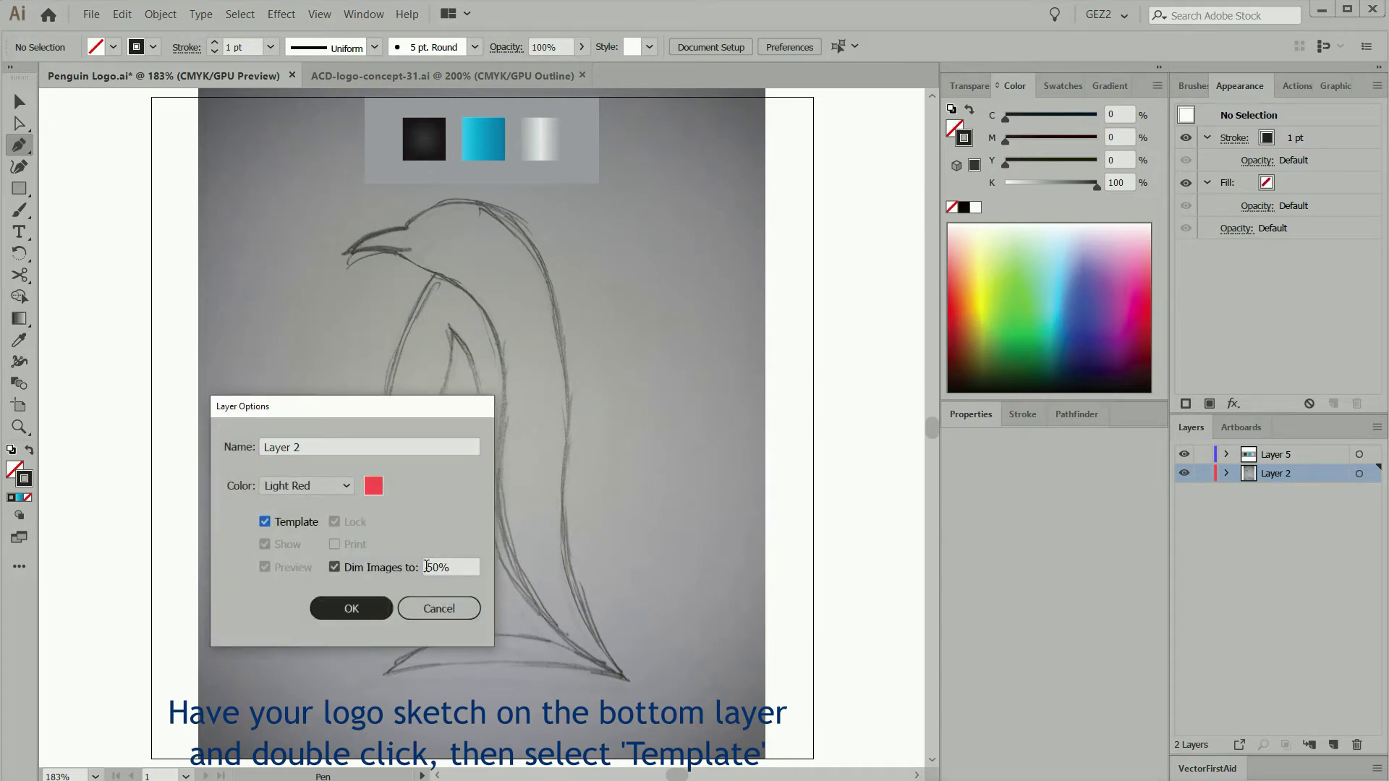
pyautogui.click(363, 609)
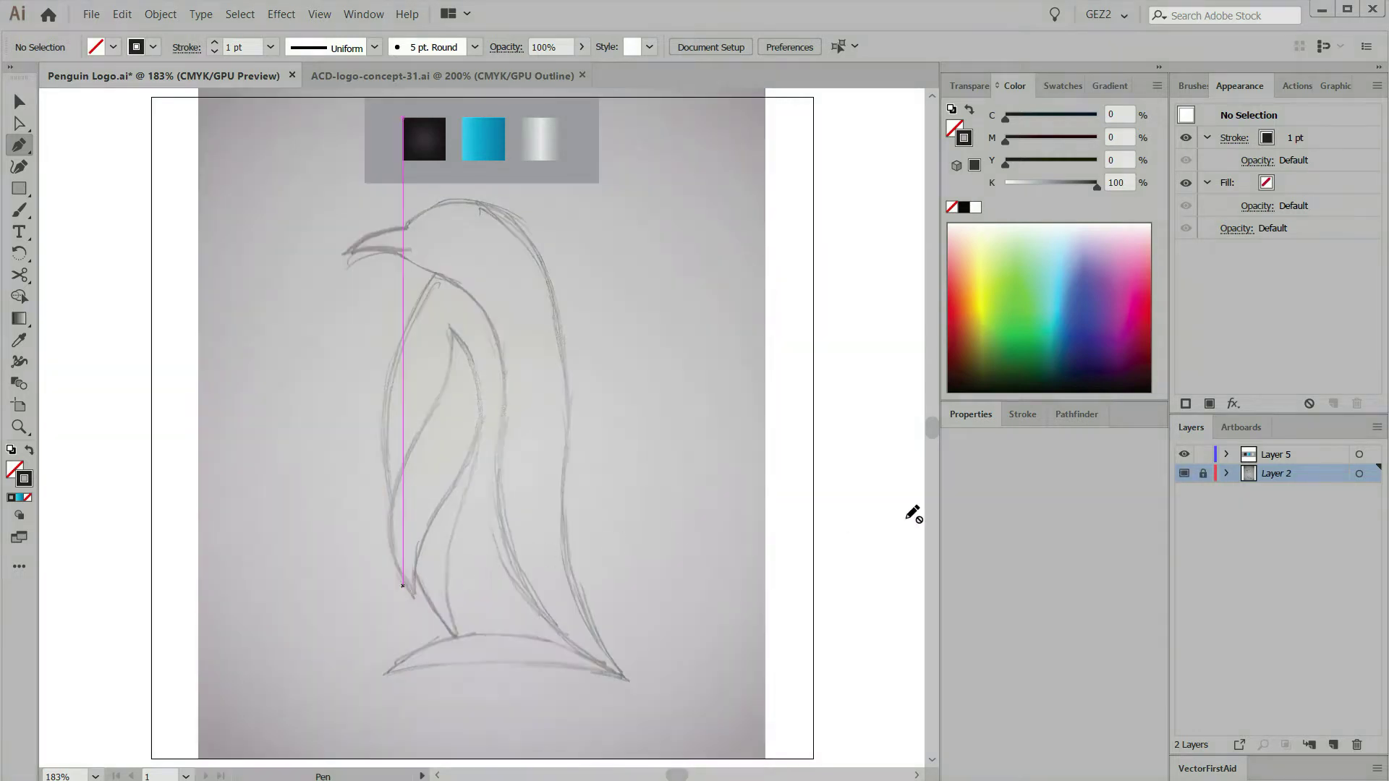
# On Layer 5, trace the crescent-shaped base under the penguin as a closed path with the Pen tool.
pyautogui.click(1283, 461)
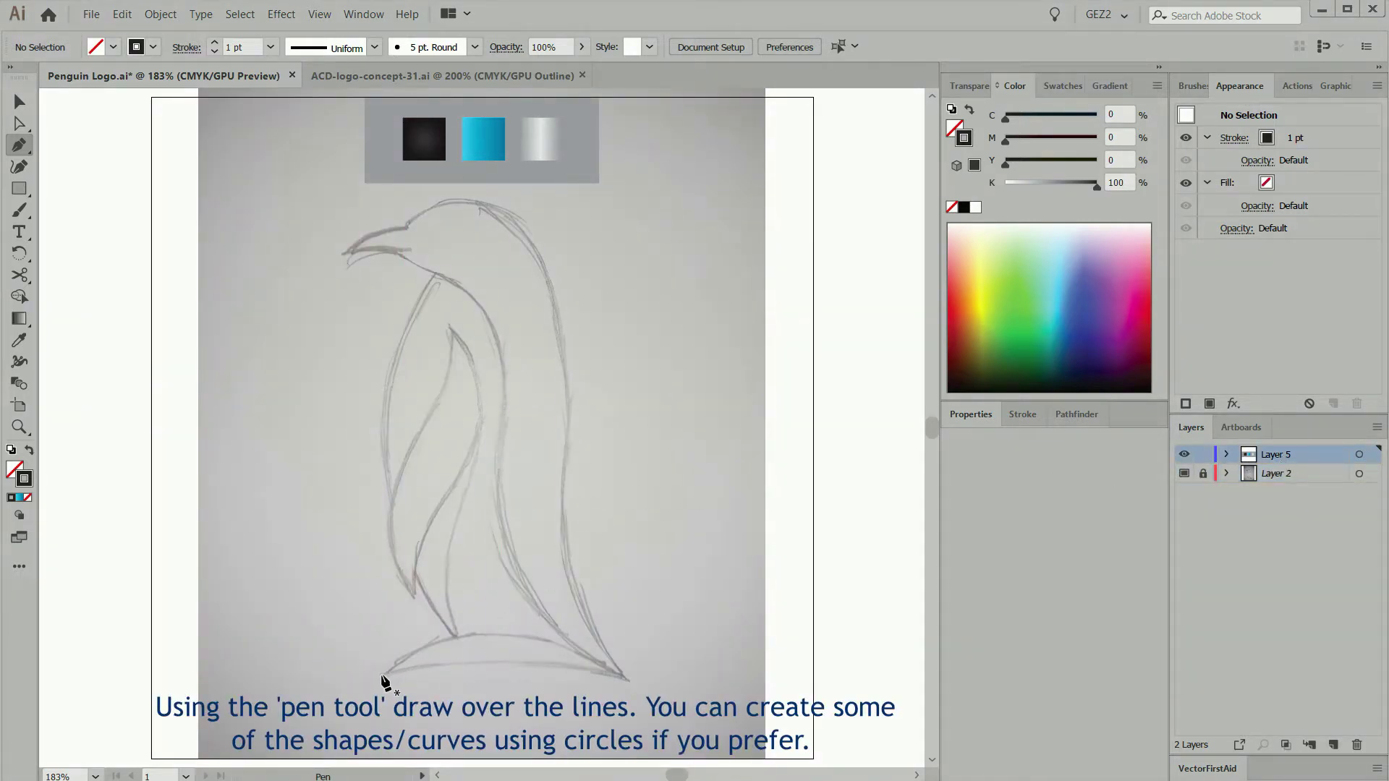
pyautogui.moveTo(403, 665); pyautogui.dragTo(410, 661)
pyautogui.moveTo(633, 684); pyautogui.dragTo(705, 712)
pyautogui.click(635, 684)
pyautogui.moveTo(590, 655); pyautogui.dragTo(573, 636)
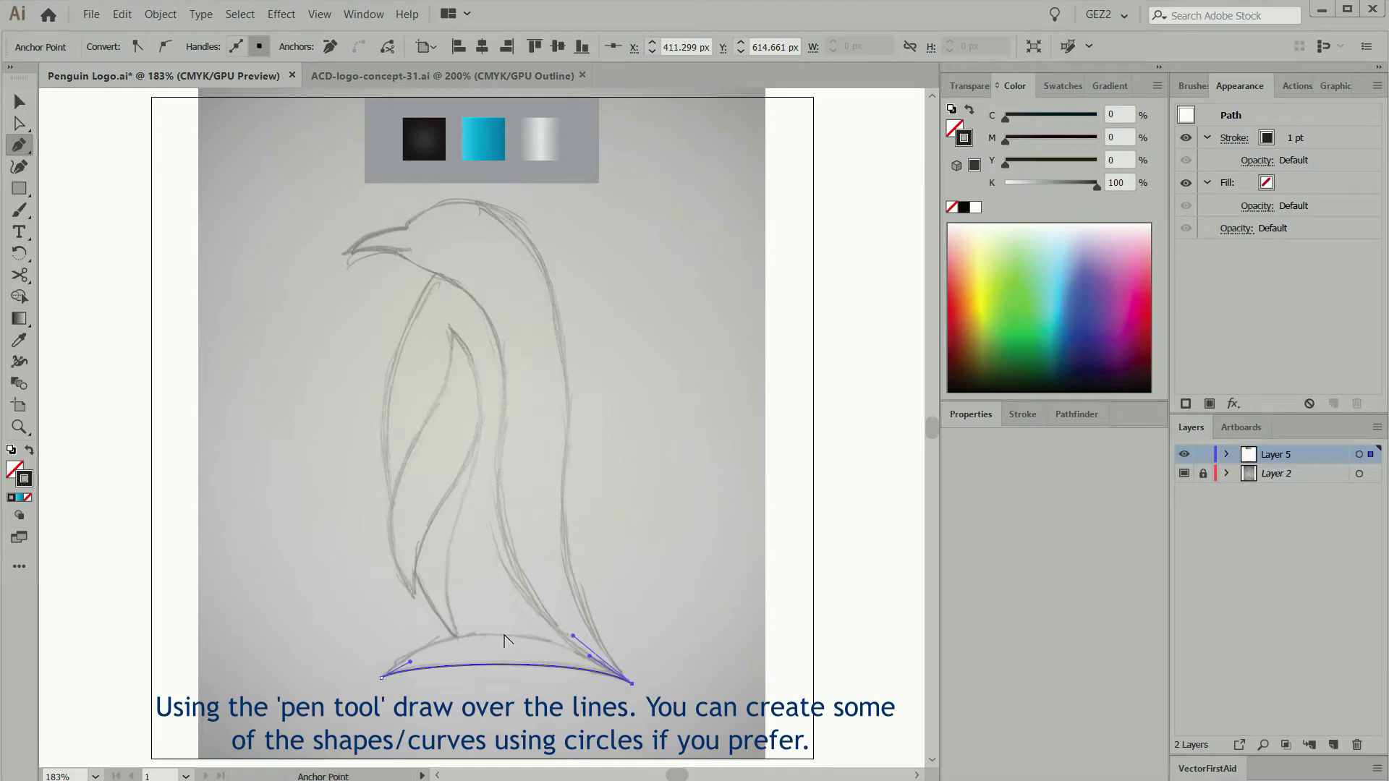
pyautogui.moveTo(381, 678); pyautogui.dragTo(320, 752)
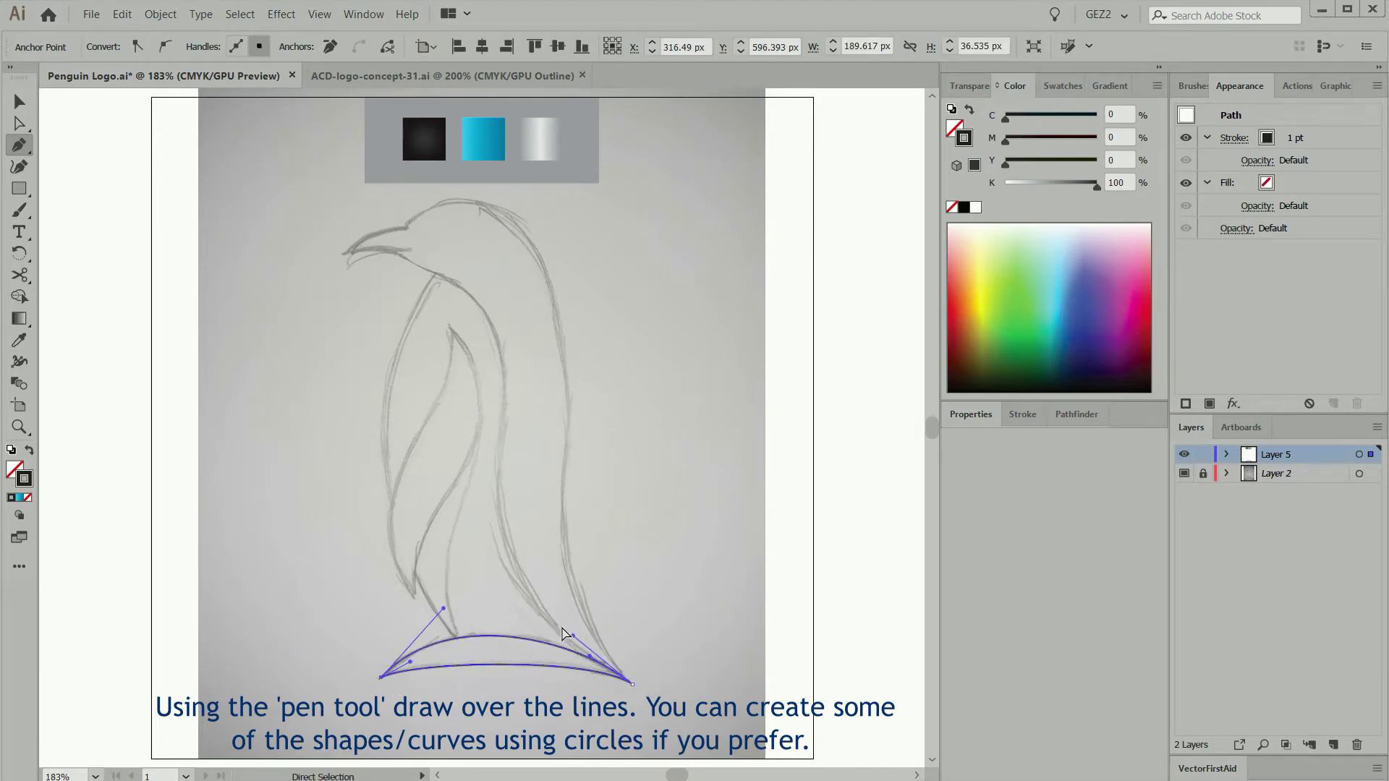
pyautogui.keyDown('ctrl'); pyautogui.click(563, 629); pyautogui.keyUp('ctrl')
# Trace the penguin's back, head, beak and inner neck curve as one closed Pen path starting and ending at the tail tip.
pyautogui.click(626, 678)
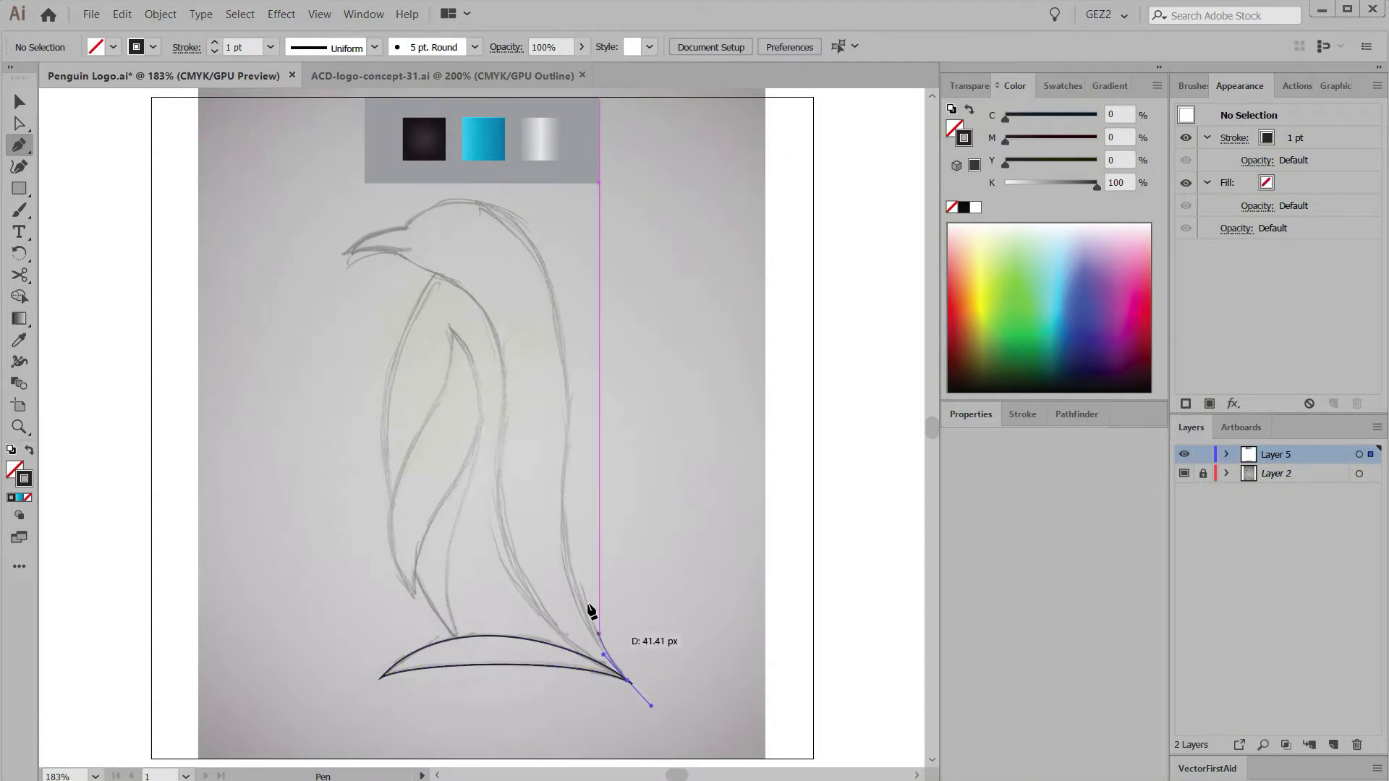
pyautogui.moveTo(561, 494); pyautogui.dragTo(562, 407)
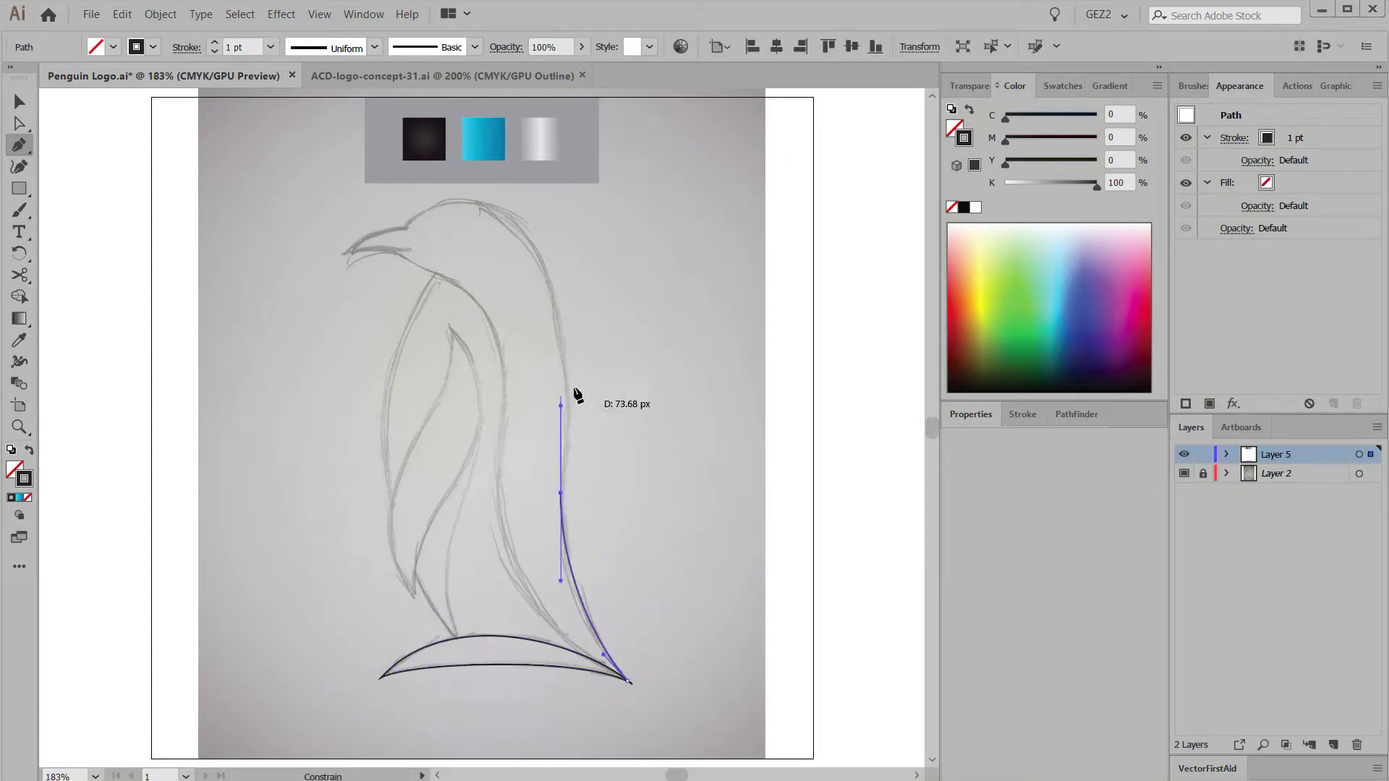
pyautogui.moveTo(467, 203); pyautogui.dragTo(409, 245)
pyautogui.click(466, 203)
pyautogui.moveTo(514, 398); pyautogui.dragTo(495, 528)
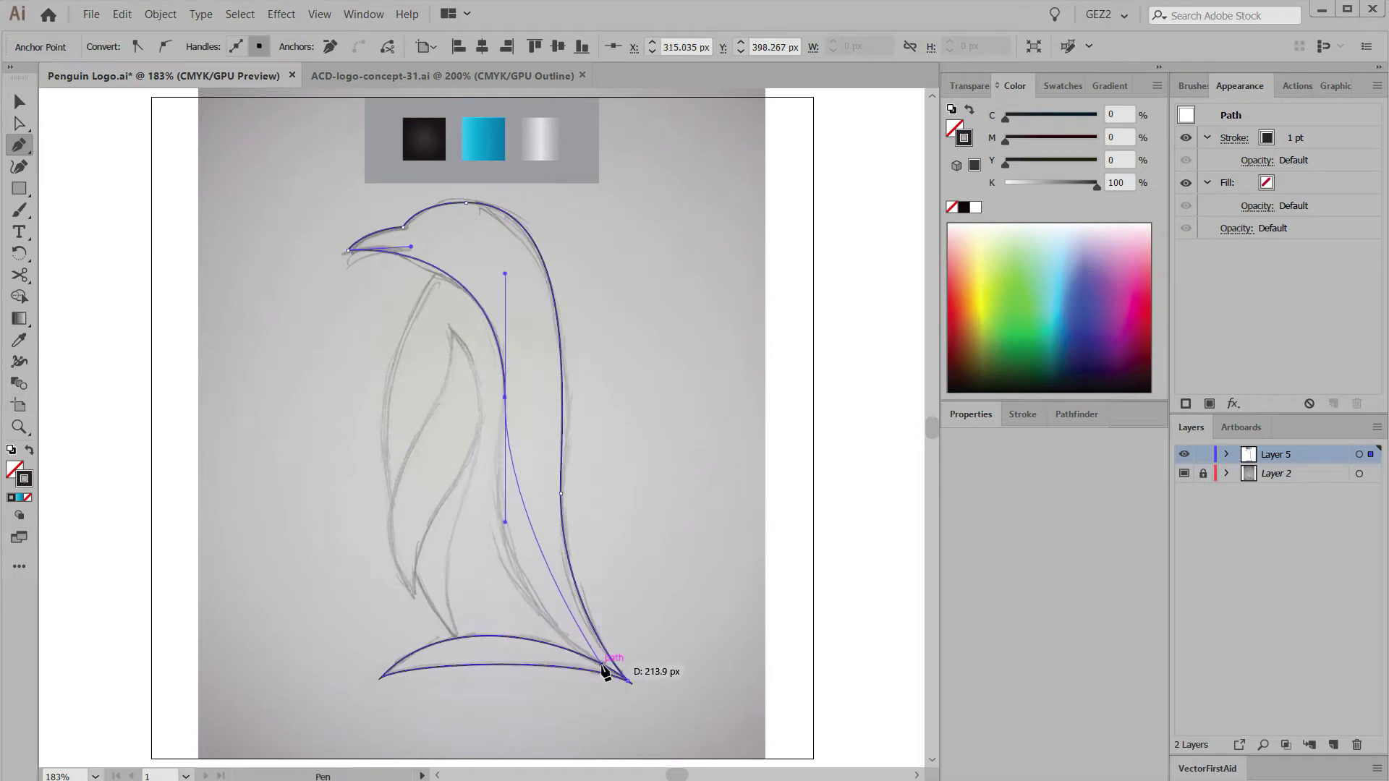
pyautogui.moveTo(629, 680); pyautogui.dragTo(715, 735)
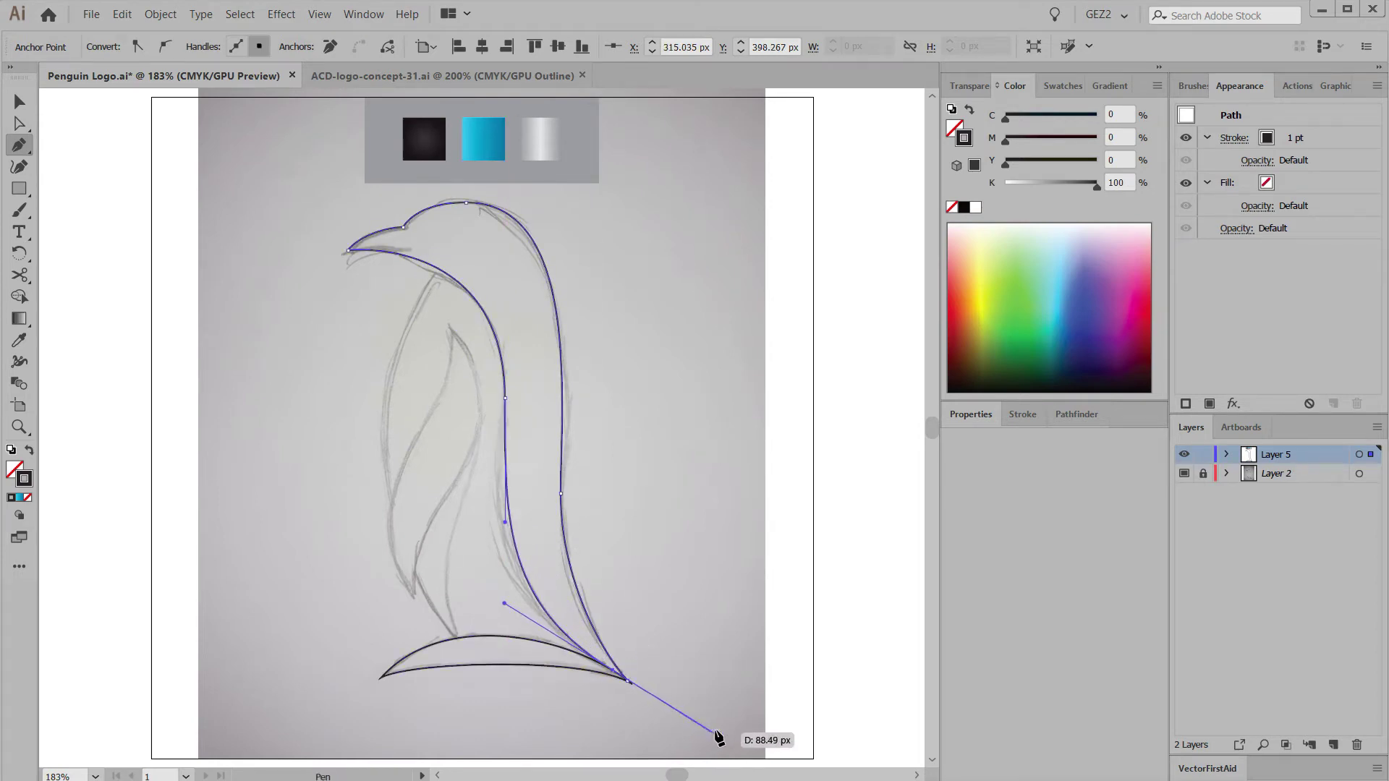
pyautogui.keyDown('ctrl'); pyautogui.click(683, 681); pyautogui.keyUp('ctrl')
# Extend the upper handle of the inner neck curve to refine its bend below the beak, and deselect the path.
pyautogui.keyDown('ctrl'); pyautogui.click(449, 279); pyautogui.keyUp('ctrl')
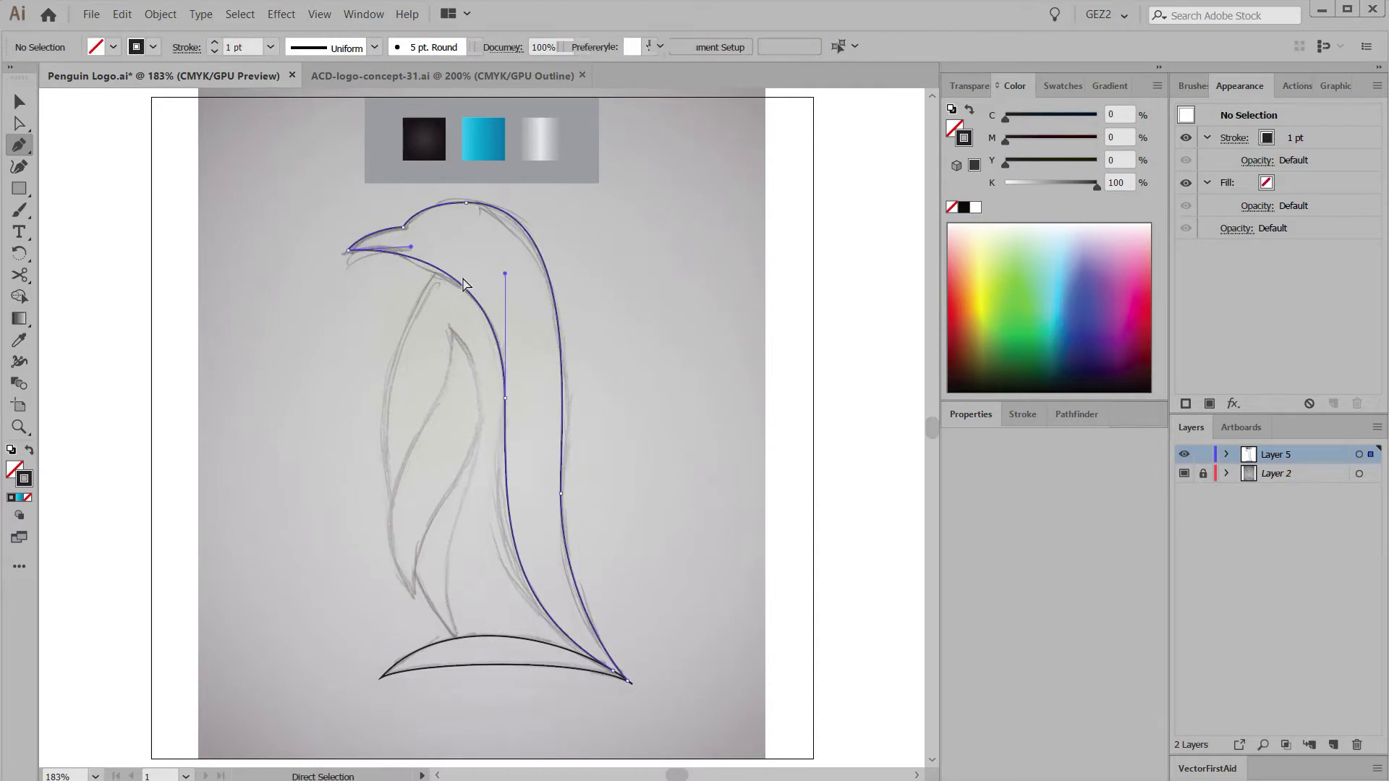
pyautogui.moveTo(505, 275); pyautogui.dragTo(503, 258)
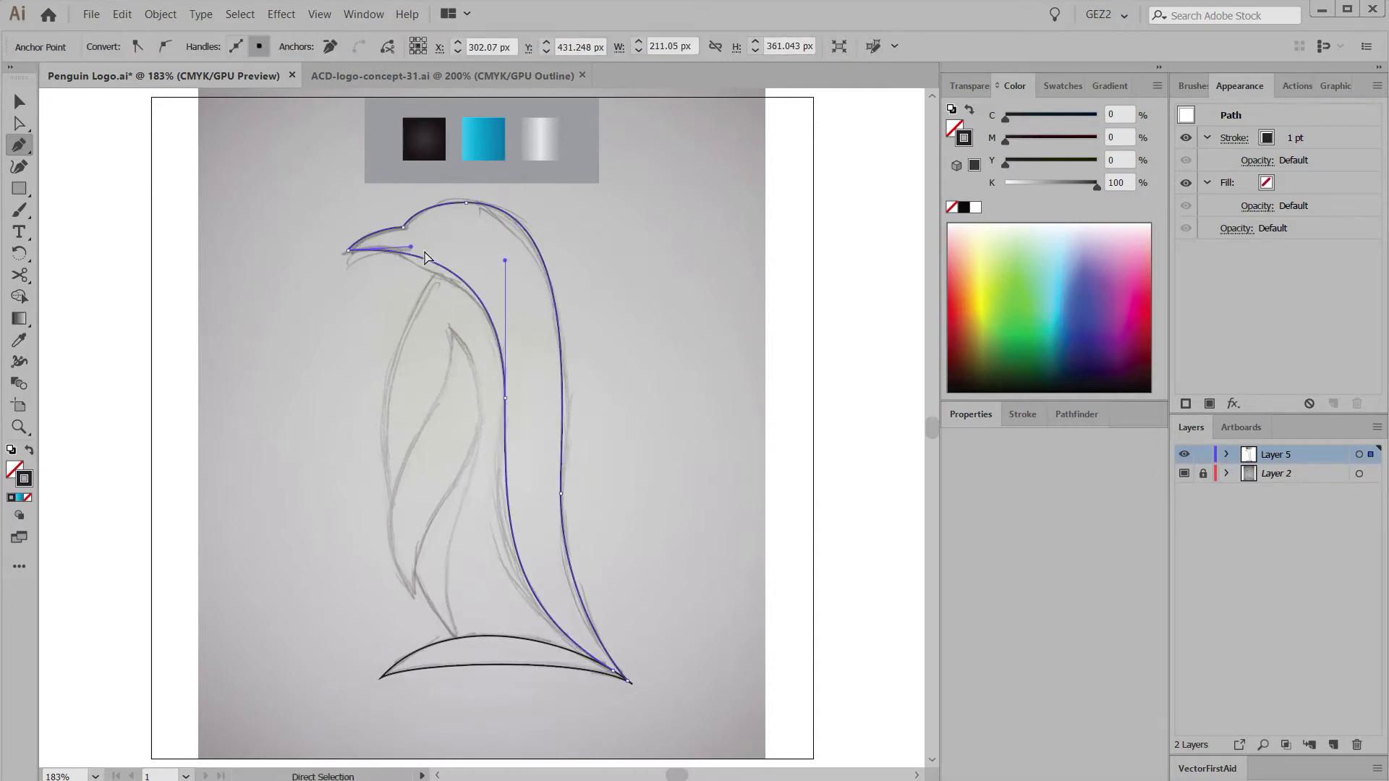
pyautogui.keyDown('ctrl'); pyautogui.click(404, 286); pyautogui.keyUp('ctrl')
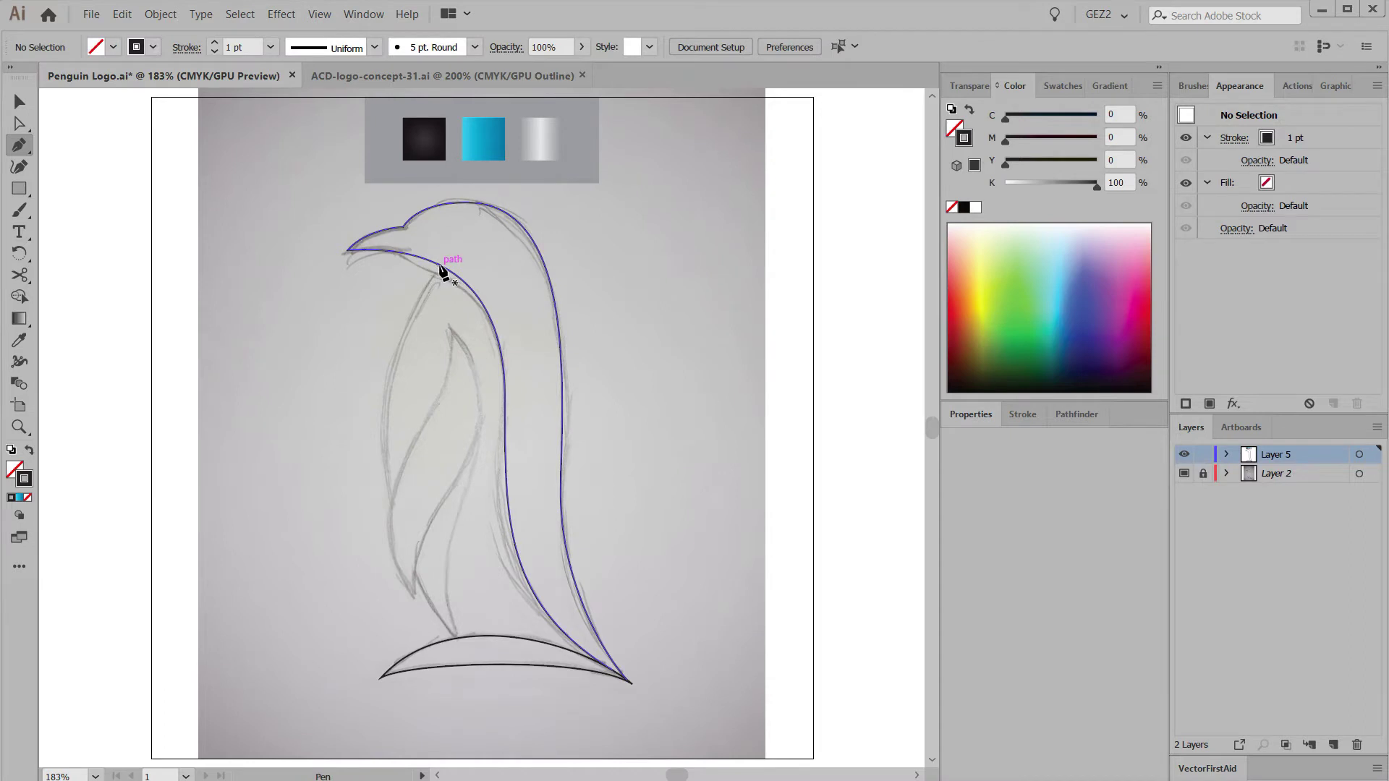
# Draw the curved belly line from the neck to the base and adjust its upper handle to bulge it outward along the sketch.
pyautogui.moveTo(437, 266); pyautogui.dragTo(395, 305)
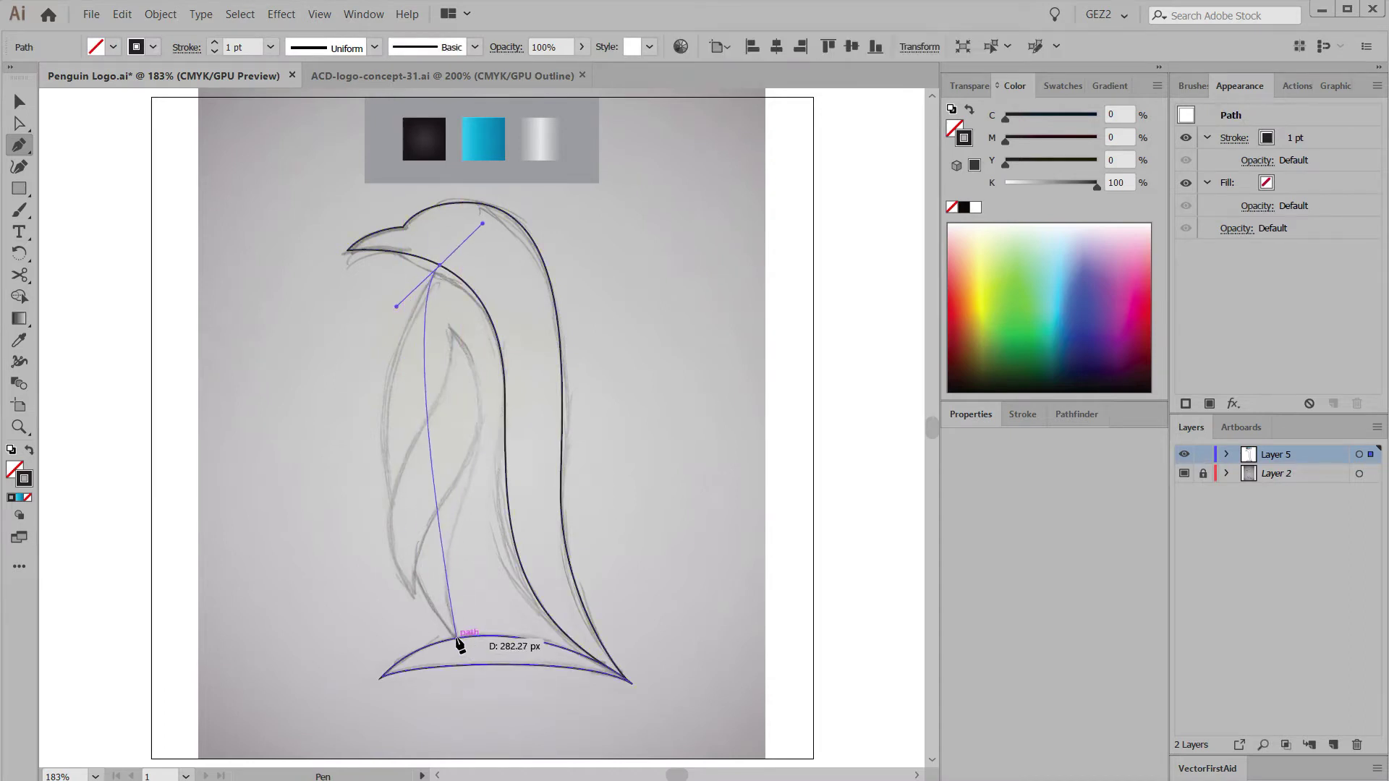
pyautogui.moveTo(458, 636); pyautogui.dragTo(569, 755)
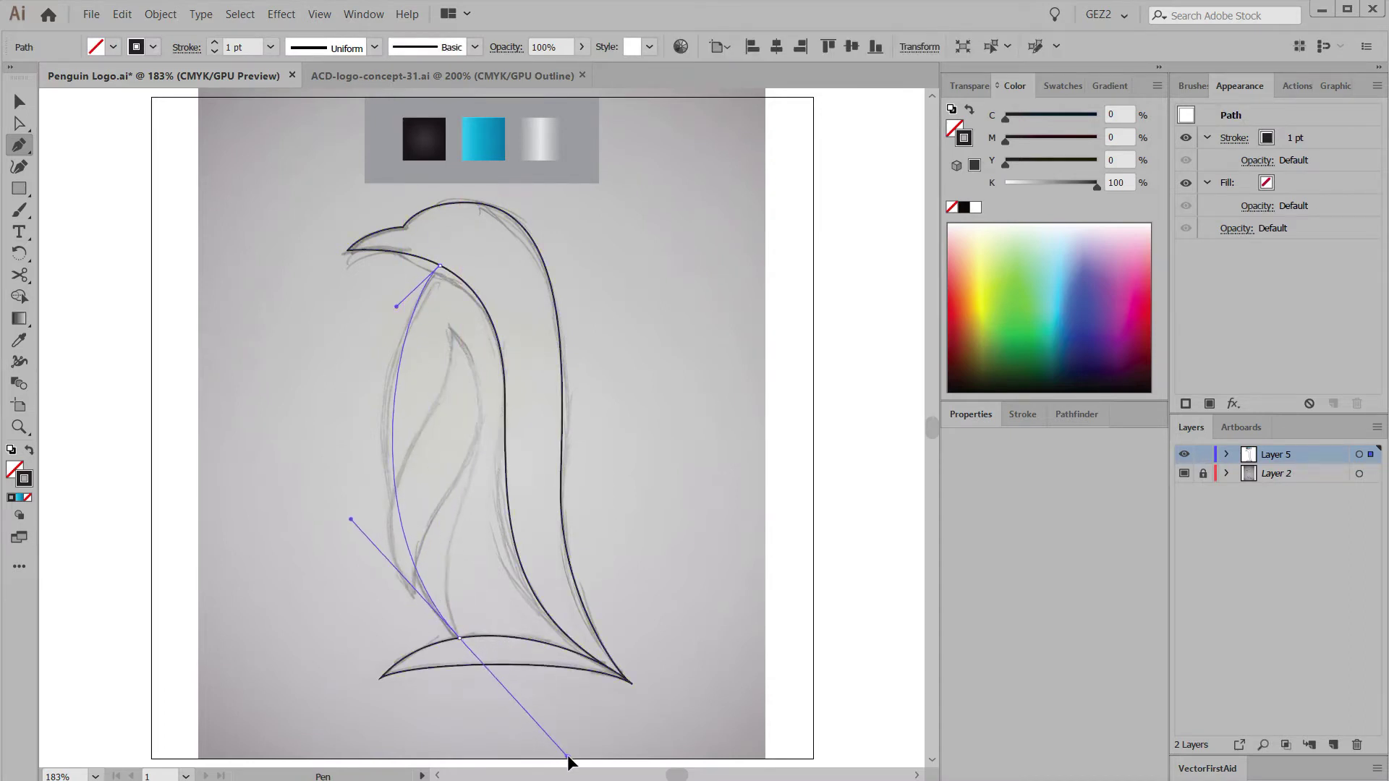
pyautogui.press('ctrl')
pyautogui.moveTo(397, 307); pyautogui.dragTo(373, 336)
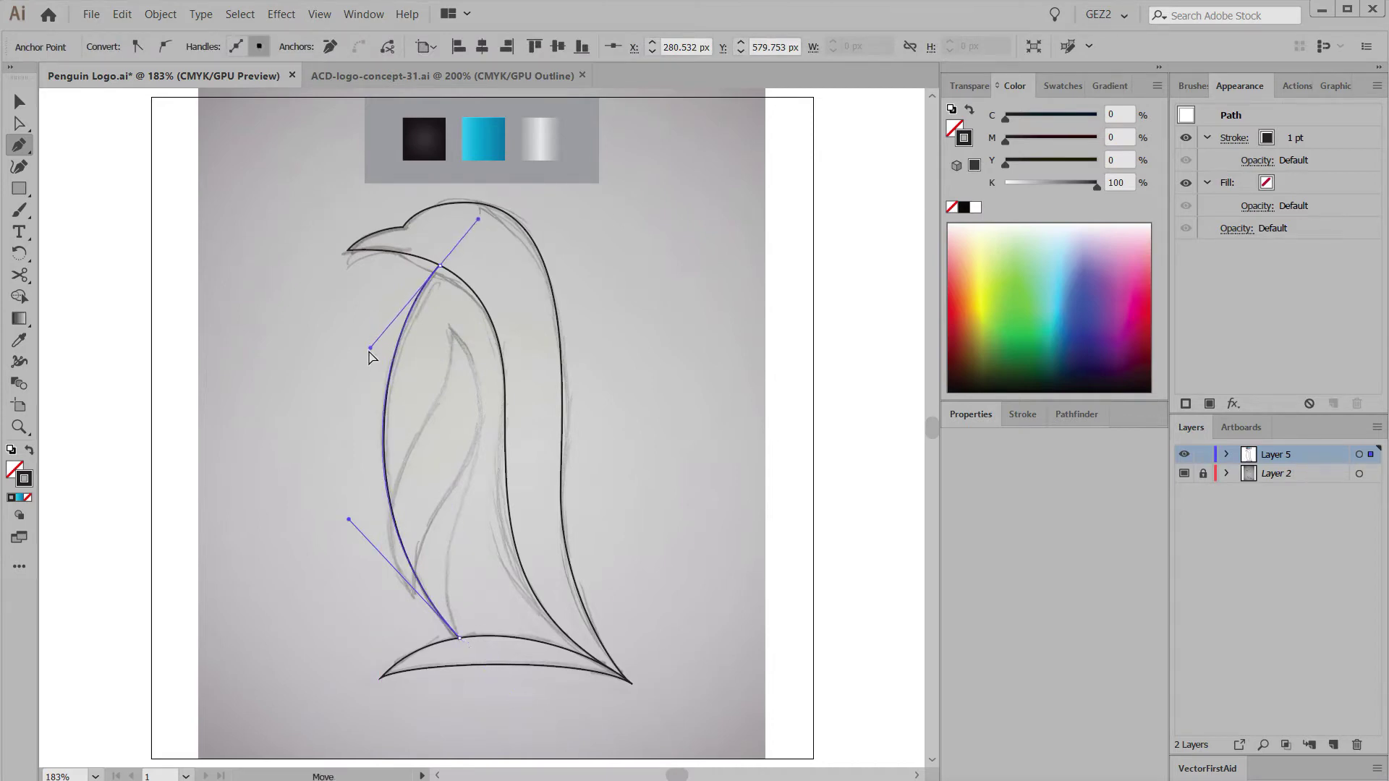
pyautogui.keyDown('ctrl'); pyautogui.click(478, 432); pyautogui.keyUp('ctrl')
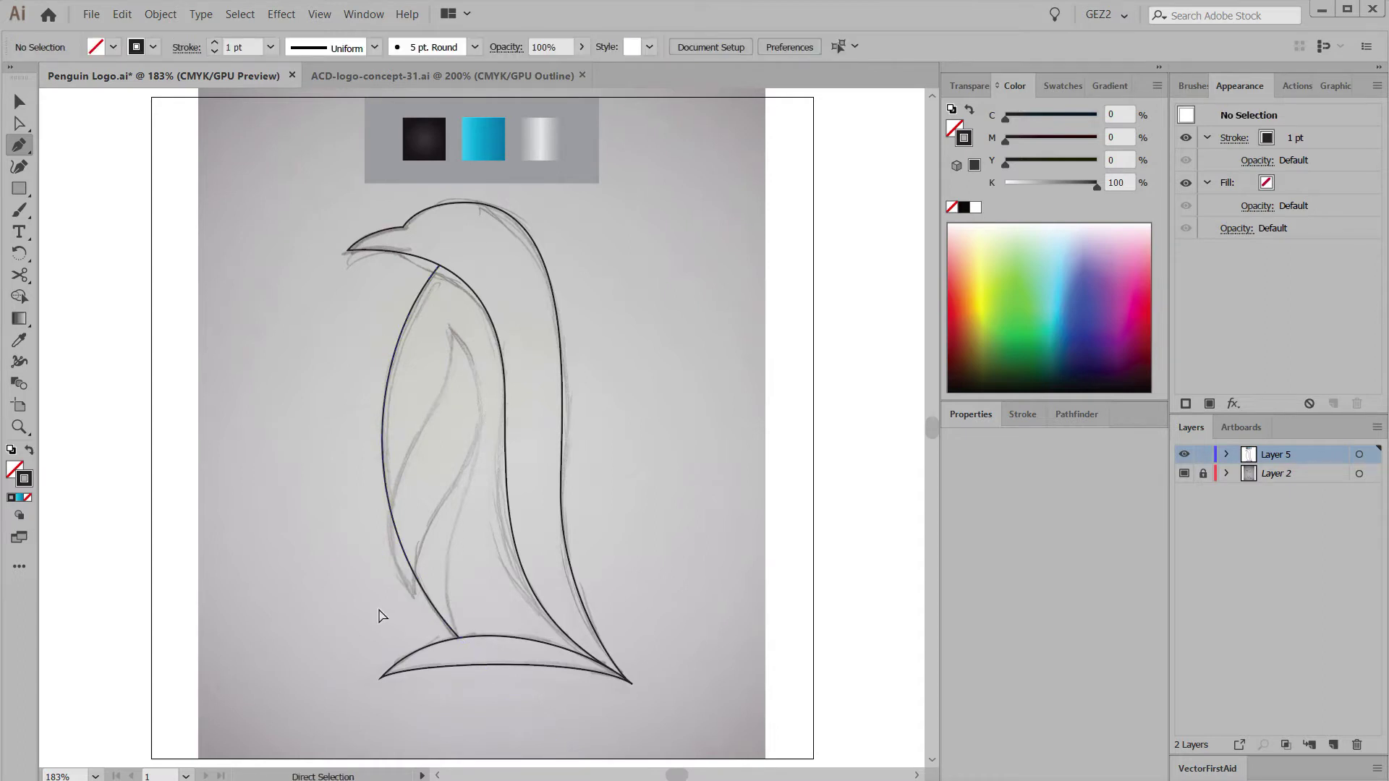
pyautogui.scroll(4, 613, 688)
pyautogui.keyDown('ctrl'); pyautogui.click(373, 428); pyautogui.keyUp('ctrl')
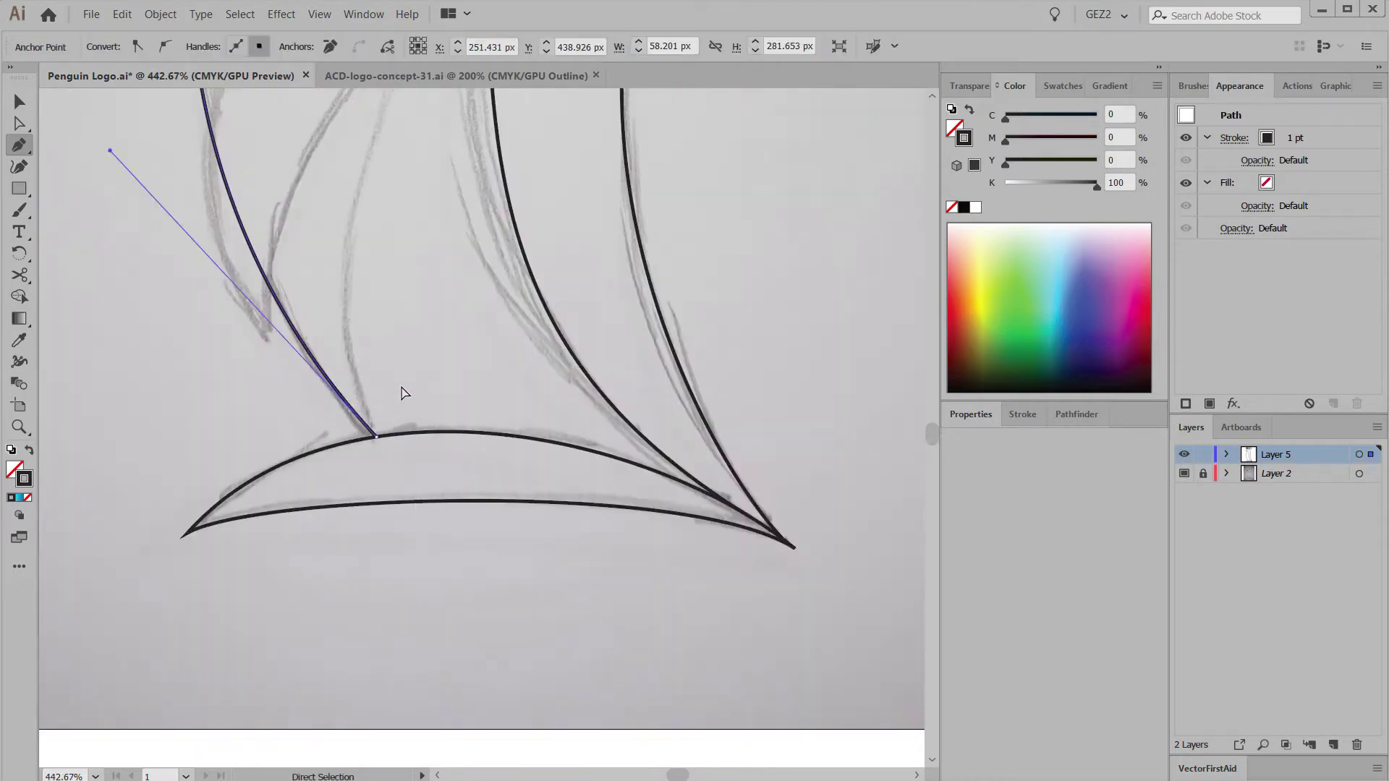
pyautogui.scroll(-4, 450, 336)
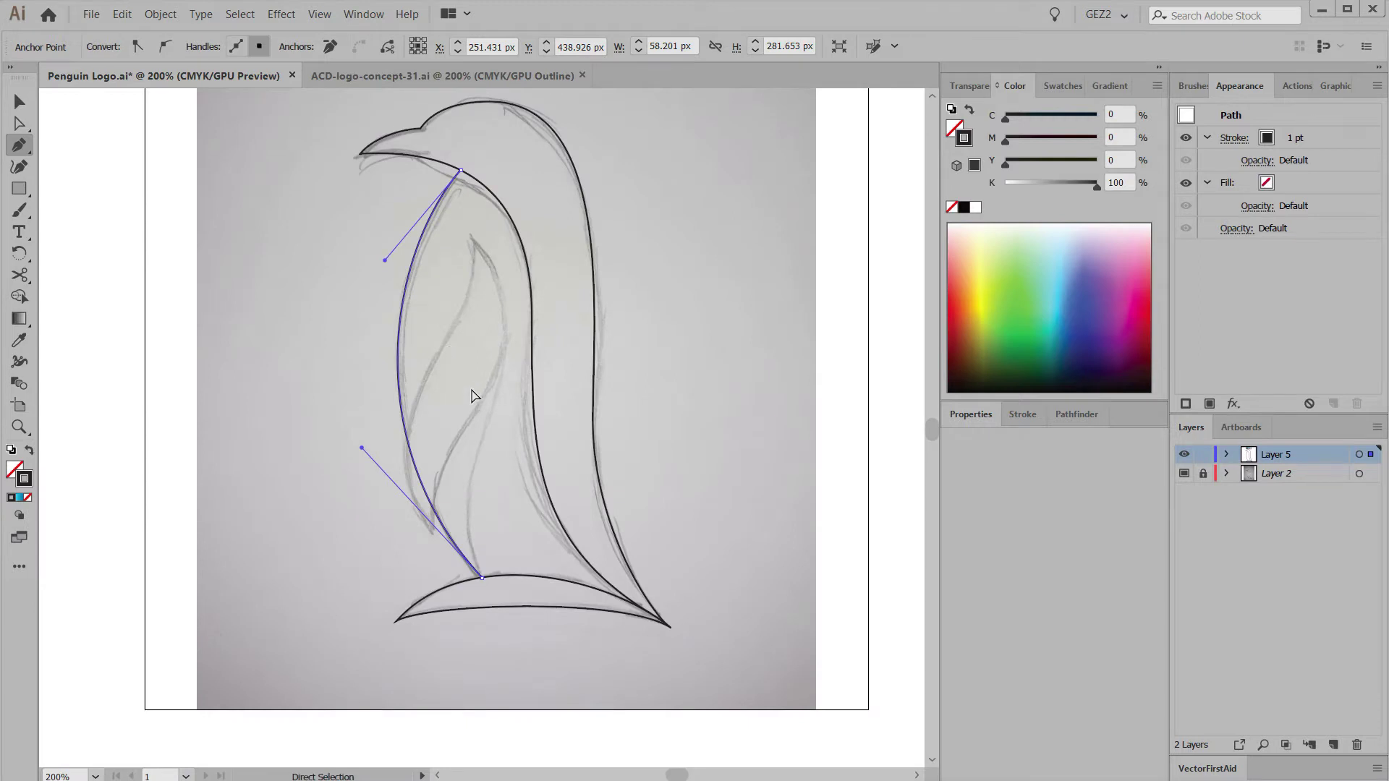
# Draw the wing's front edge from its lower tip to its upper point and bend the curve to follow the sketch.
pyautogui.keyDown('ctrl'); pyautogui.click(434, 533); pyautogui.keyUp('ctrl')
pyautogui.moveTo(432, 529); pyautogui.dragTo(380, 501)
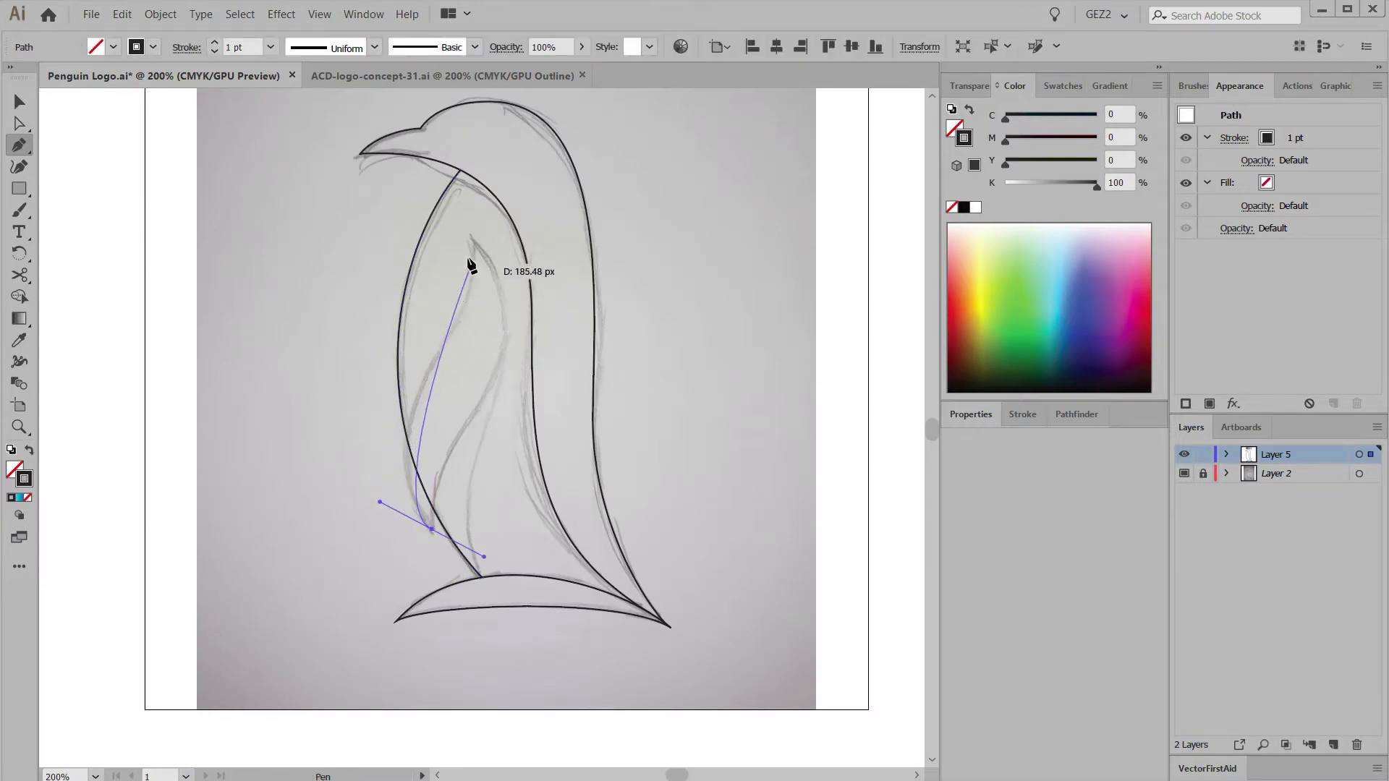
pyautogui.moveTo(473, 244); pyautogui.dragTo(452, 210)
pyautogui.press('ctrl')
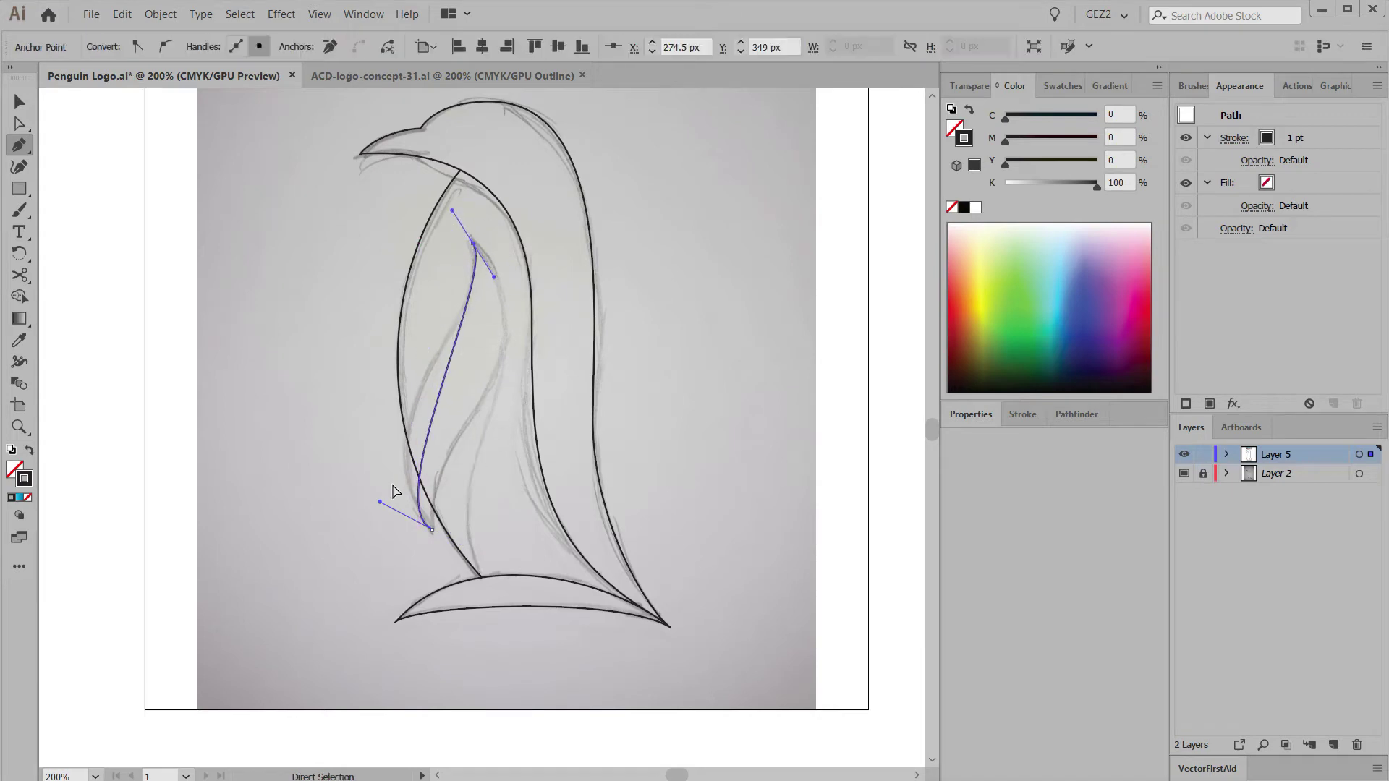
pyautogui.moveTo(379, 501); pyautogui.dragTo(340, 440)
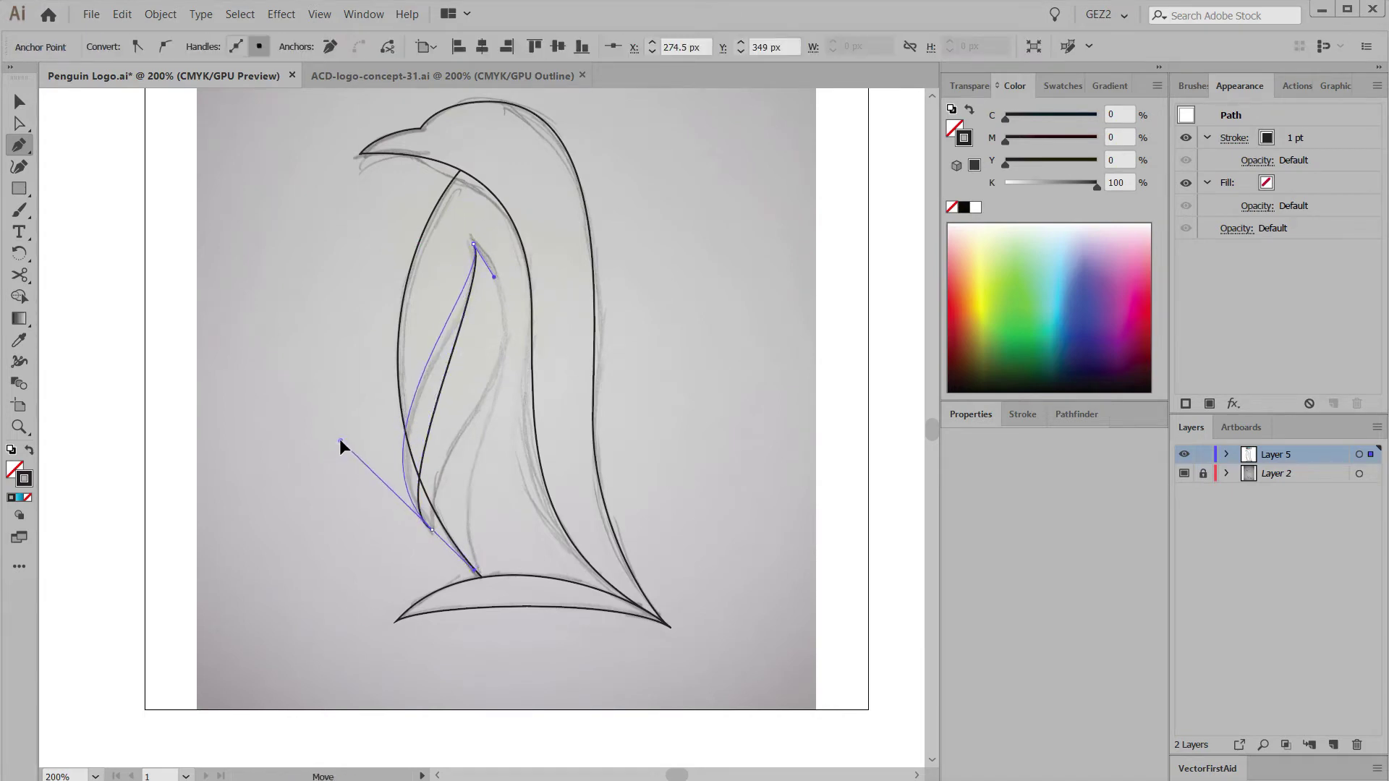
# Draw the wing's back edge down to the lower tip to close the shape, and adjust its handles for a smooth S-curve.
pyautogui.moveTo(472, 243); pyautogui.dragTo(515, 295)
pyautogui.moveTo(432, 530); pyautogui.dragTo(481, 589)
pyautogui.moveTo(515, 296); pyautogui.dragTo(560, 343)
pyautogui.moveTo(389, 475); pyautogui.dragTo(413, 442)
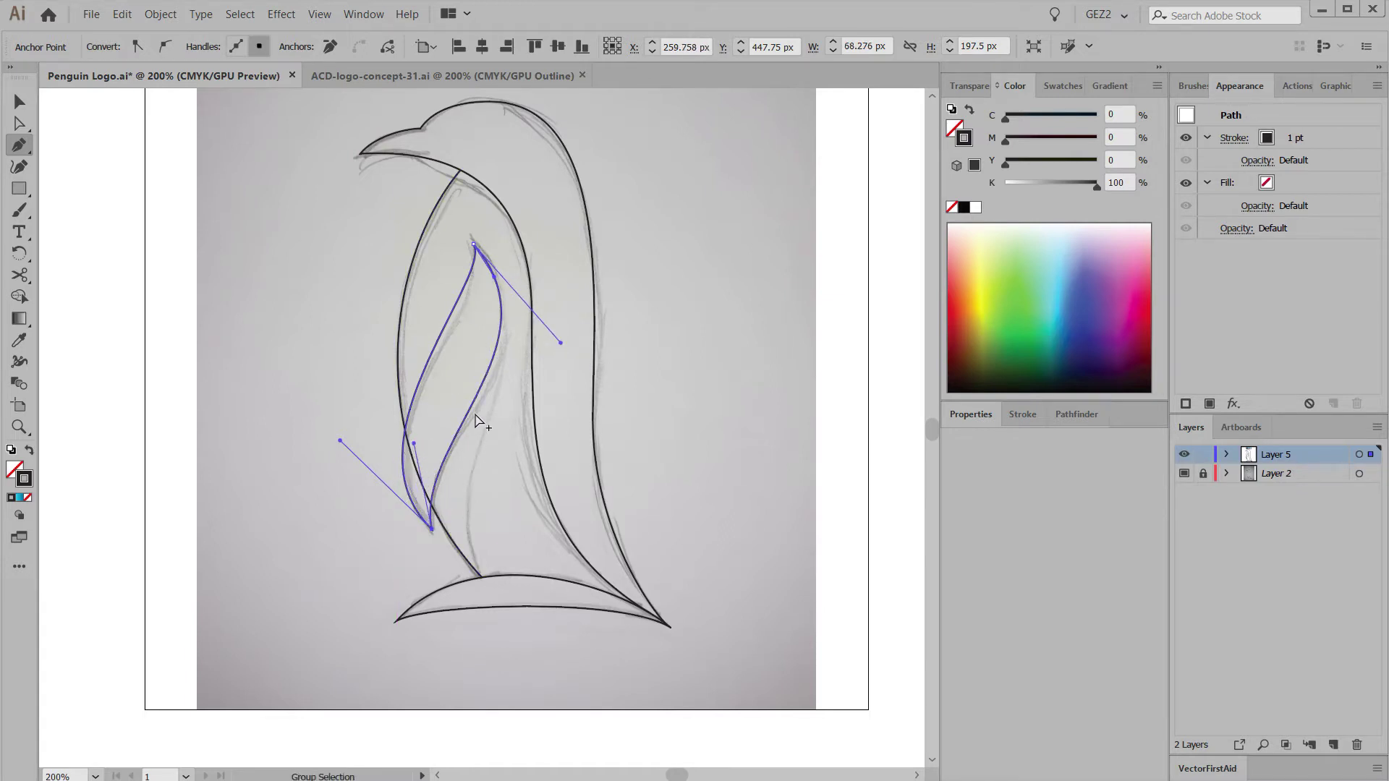
# Rotate the wing slightly clockwise, shift it down, and refine the curve of its back edge.
pyautogui.press('r')
pyautogui.moveTo(521, 273); pyautogui.dragTo(535, 279)
pyautogui.moveTo(503, 351); pyautogui.dragTo(495, 367)
pyautogui.press('a')
pyautogui.click(494, 302)
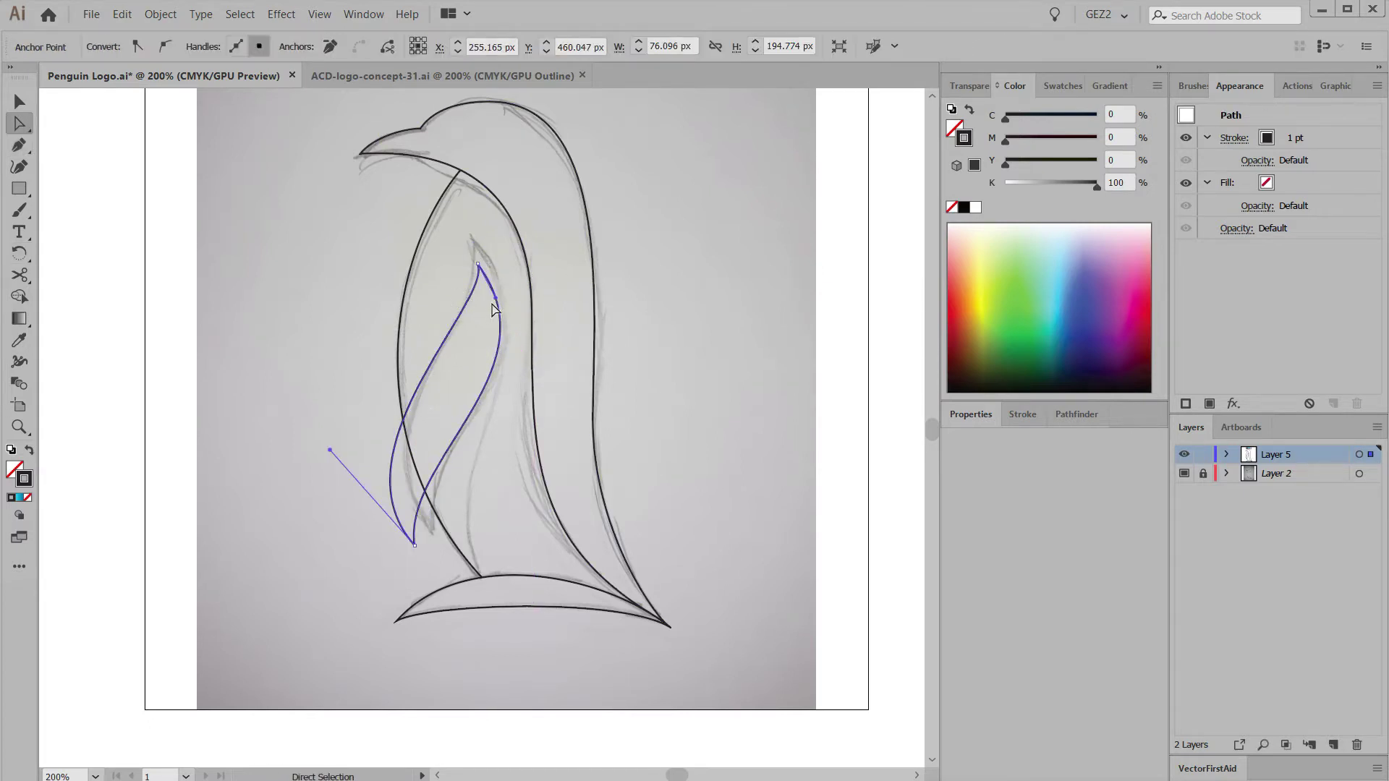
pyautogui.moveTo(498, 302); pyautogui.dragTo(482, 345)
pyautogui.click(471, 371)
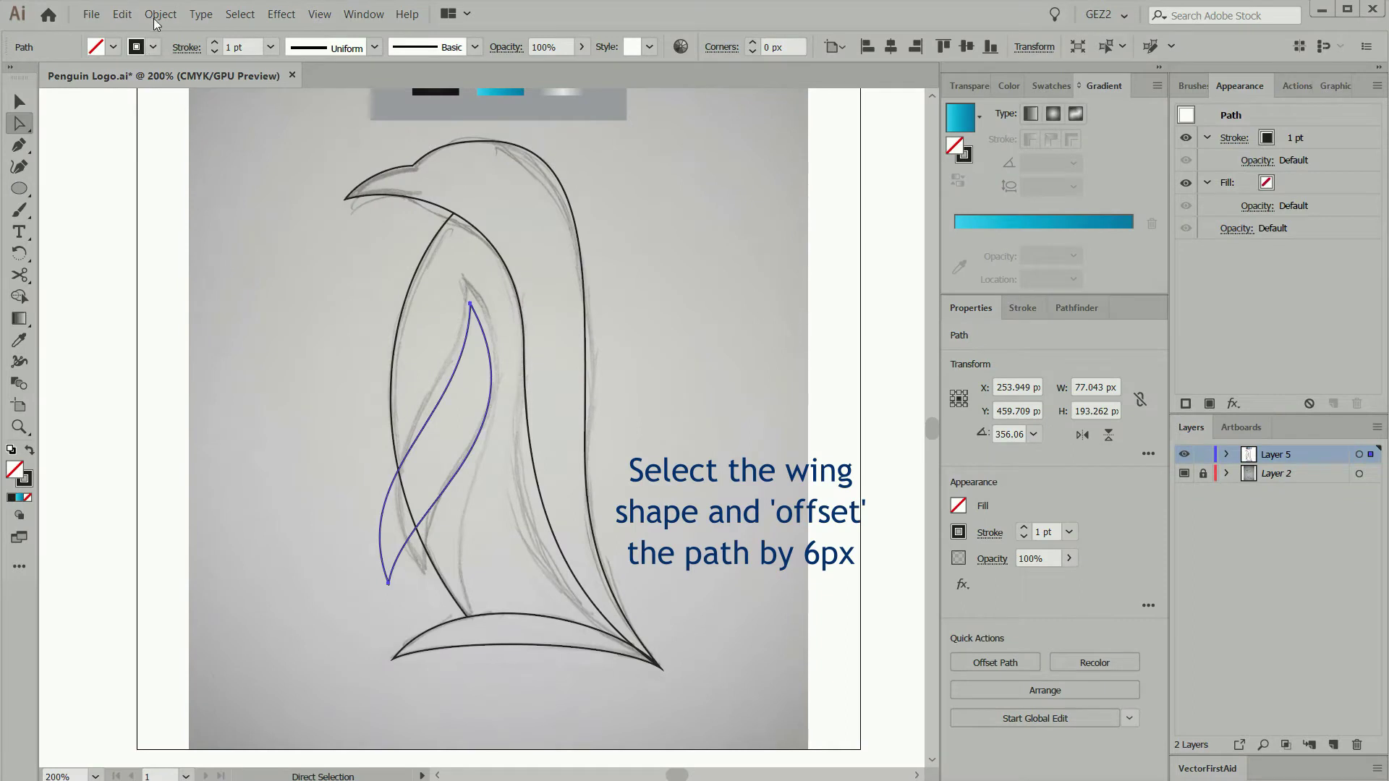
# Offset the wing path by 6 px with Miter joins and a miter limit of 4, and deselect it.
pyautogui.click(160, 15)
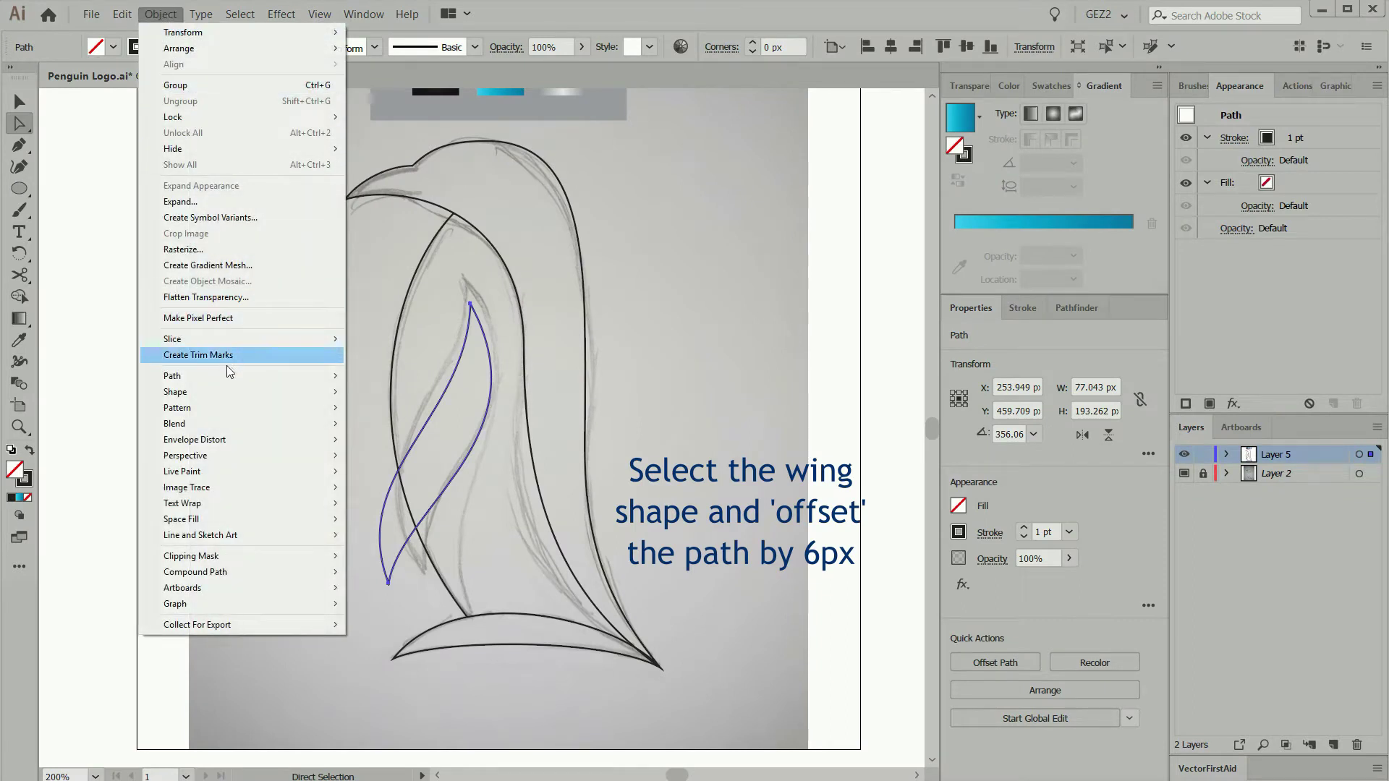
pyautogui.moveTo(236, 376)
pyautogui.click(400, 426)
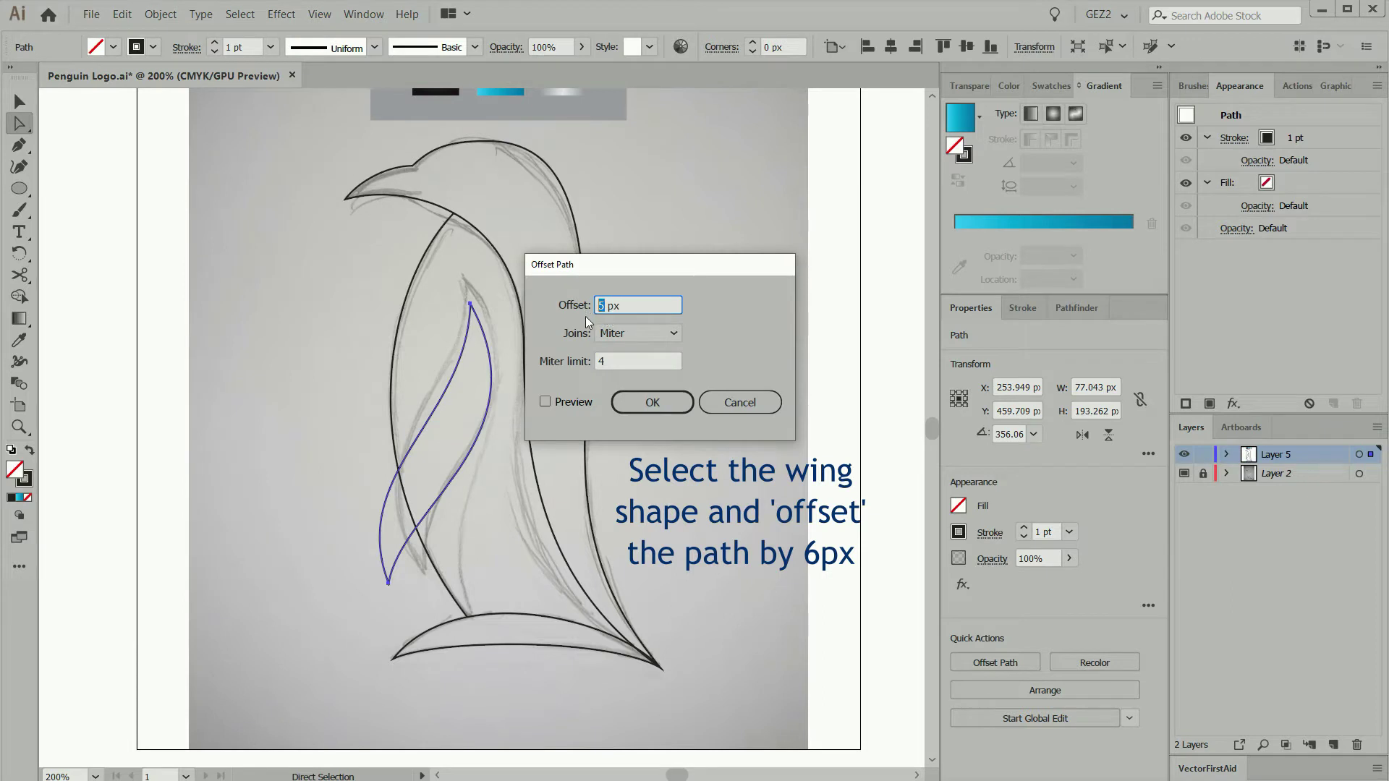
pyautogui.click(545, 401)
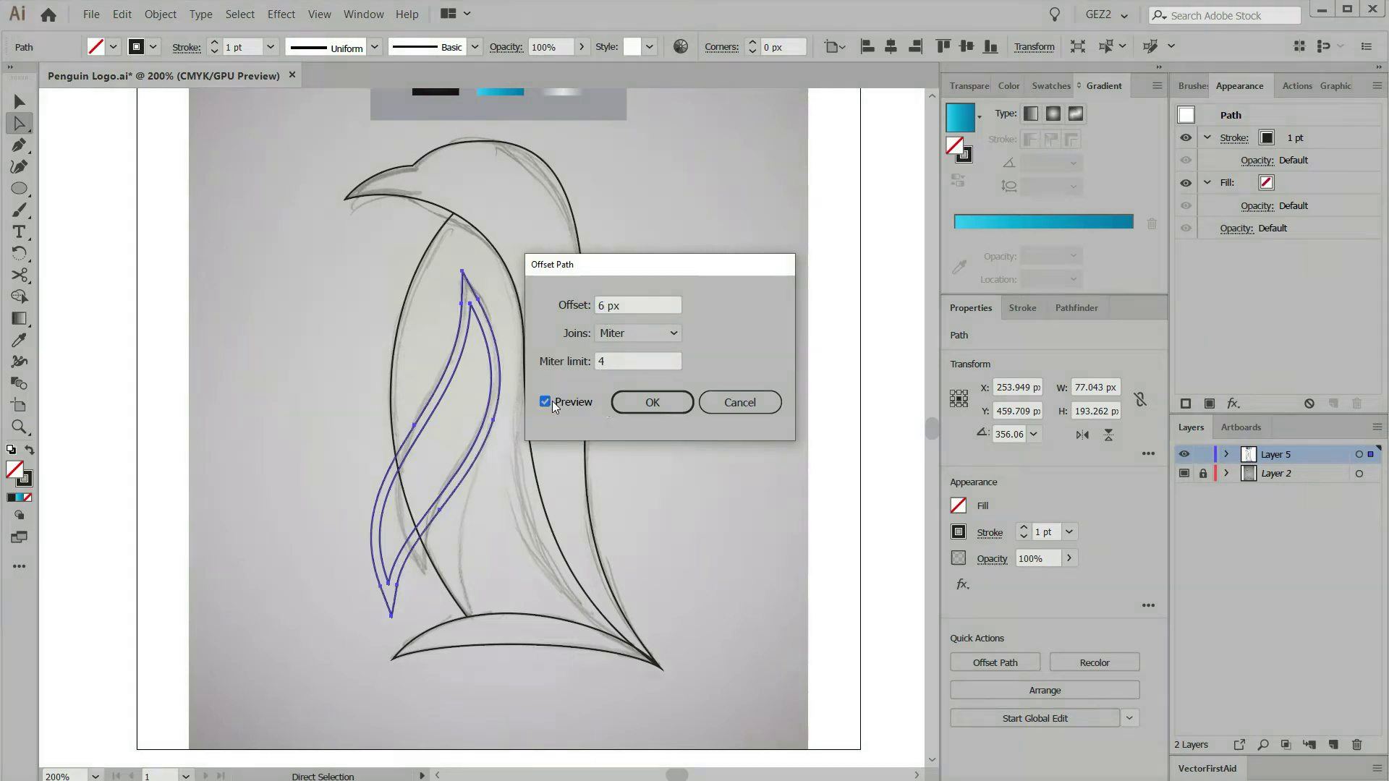
pyautogui.click(639, 402)
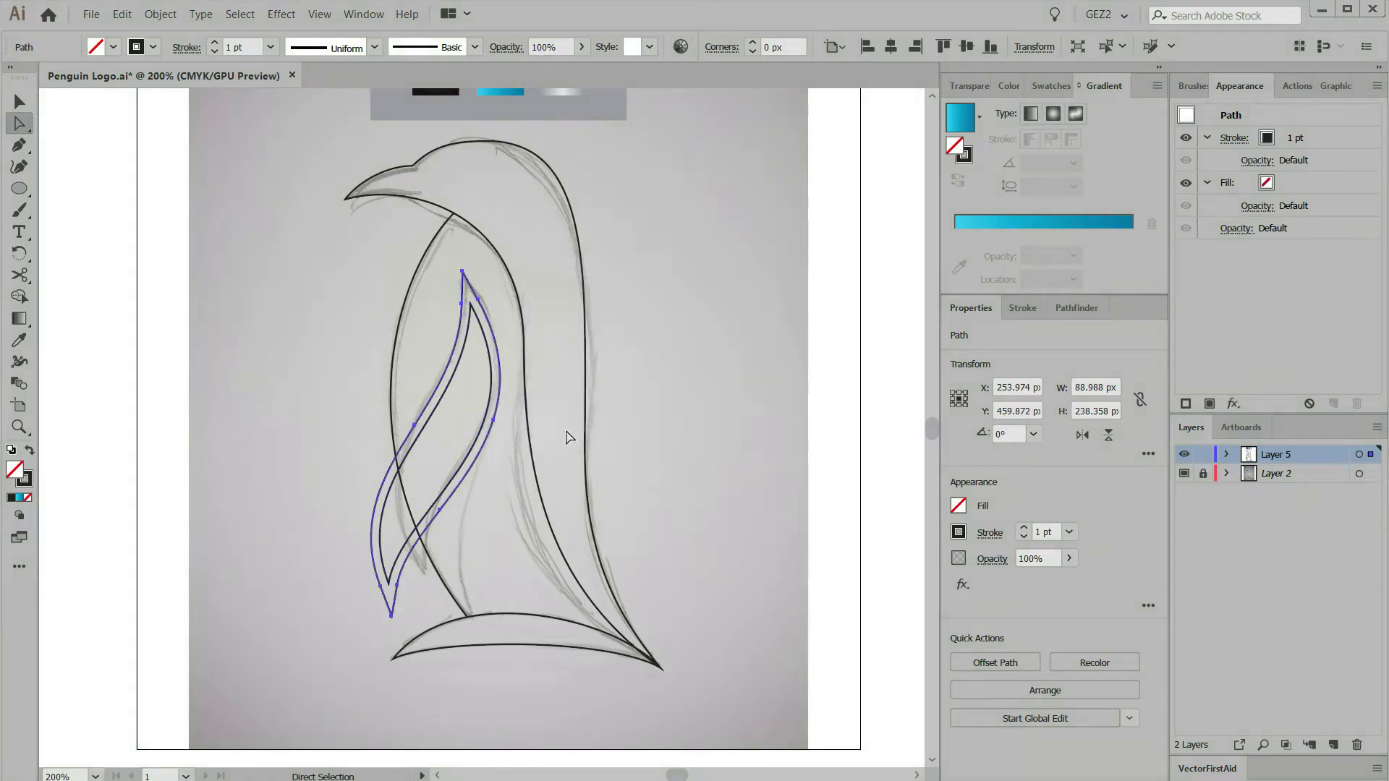
pyautogui.press('v')
pyautogui.click(473, 519)
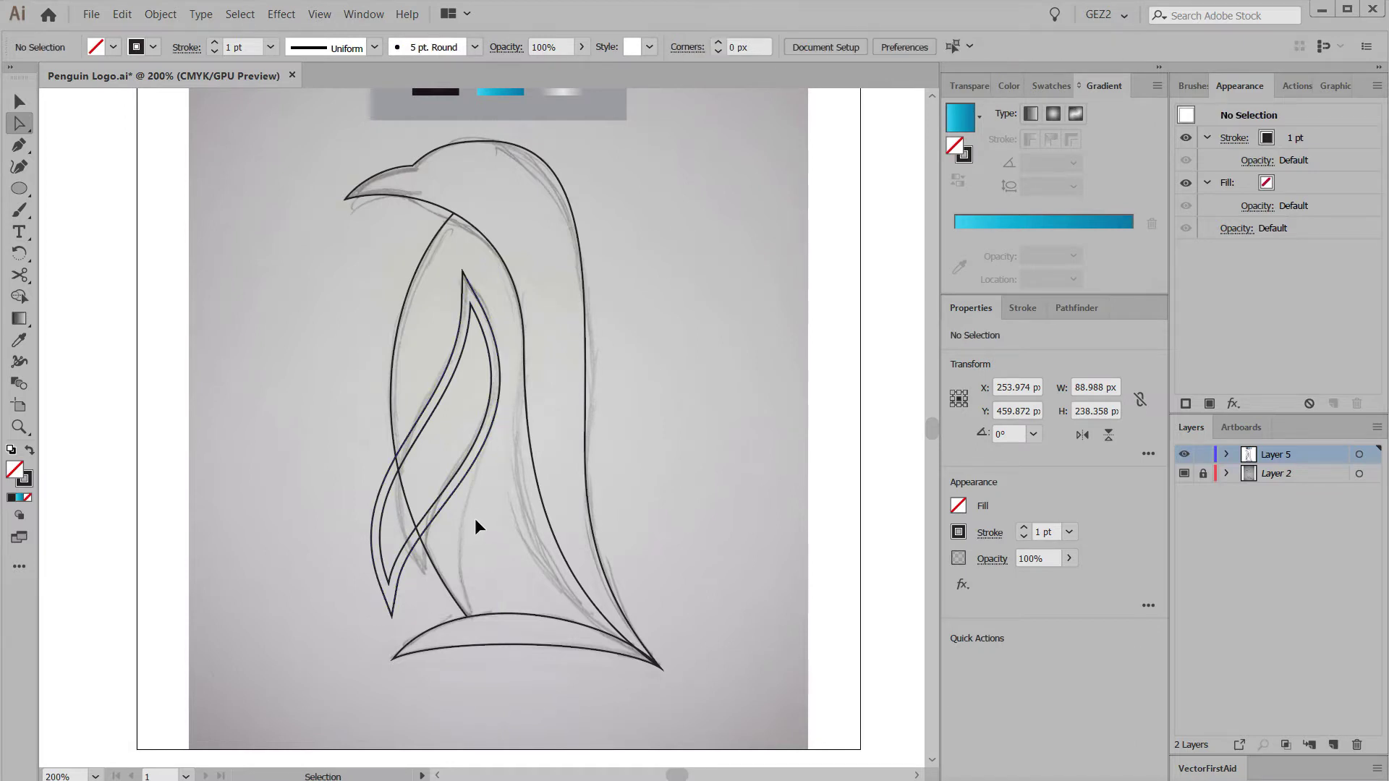
# In Outline view, realign the overlapping anchor points where the body's tail tip meets the base, and return to Preview.
pyautogui.press('a')
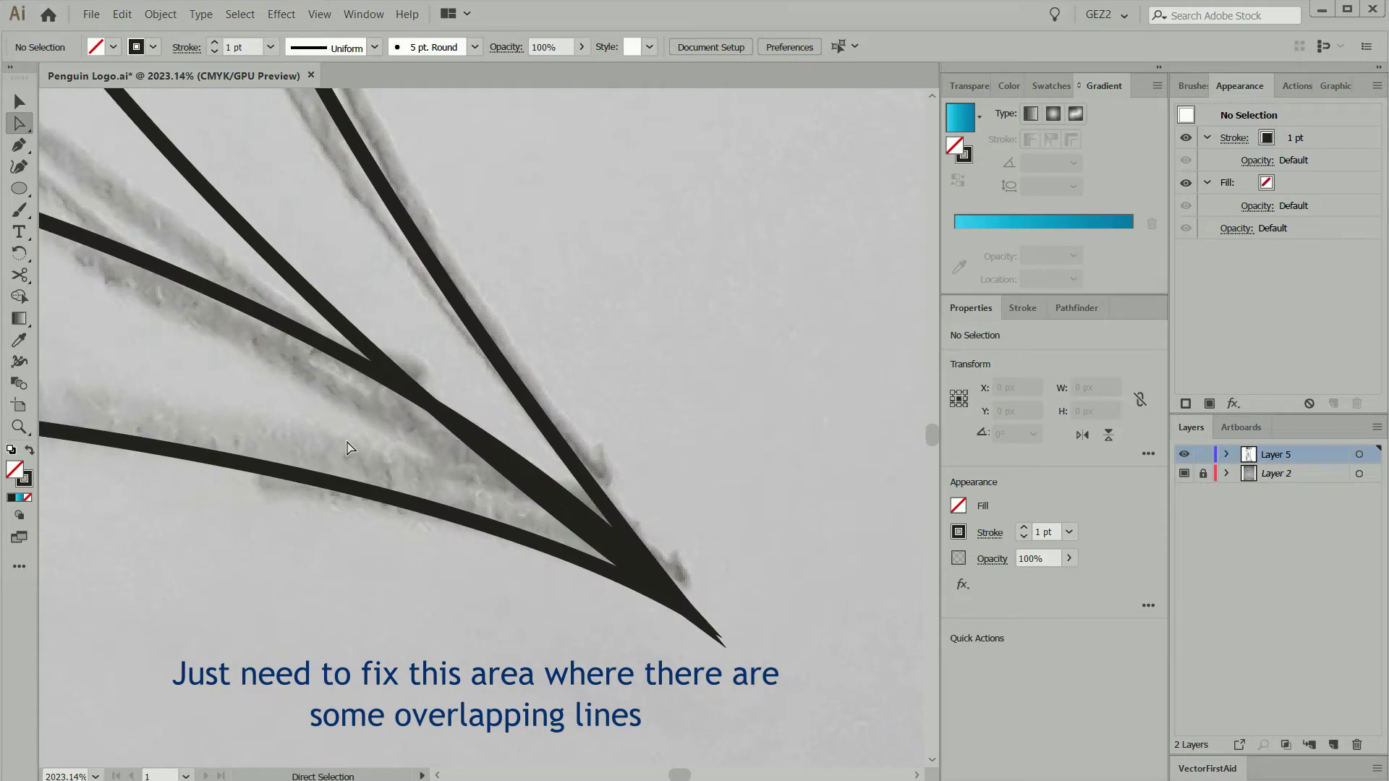
pyautogui.hotkey('ctrl', 'y')
pyautogui.moveTo(578, 528); pyautogui.dragTo(611, 536)
pyautogui.click(676, 556)
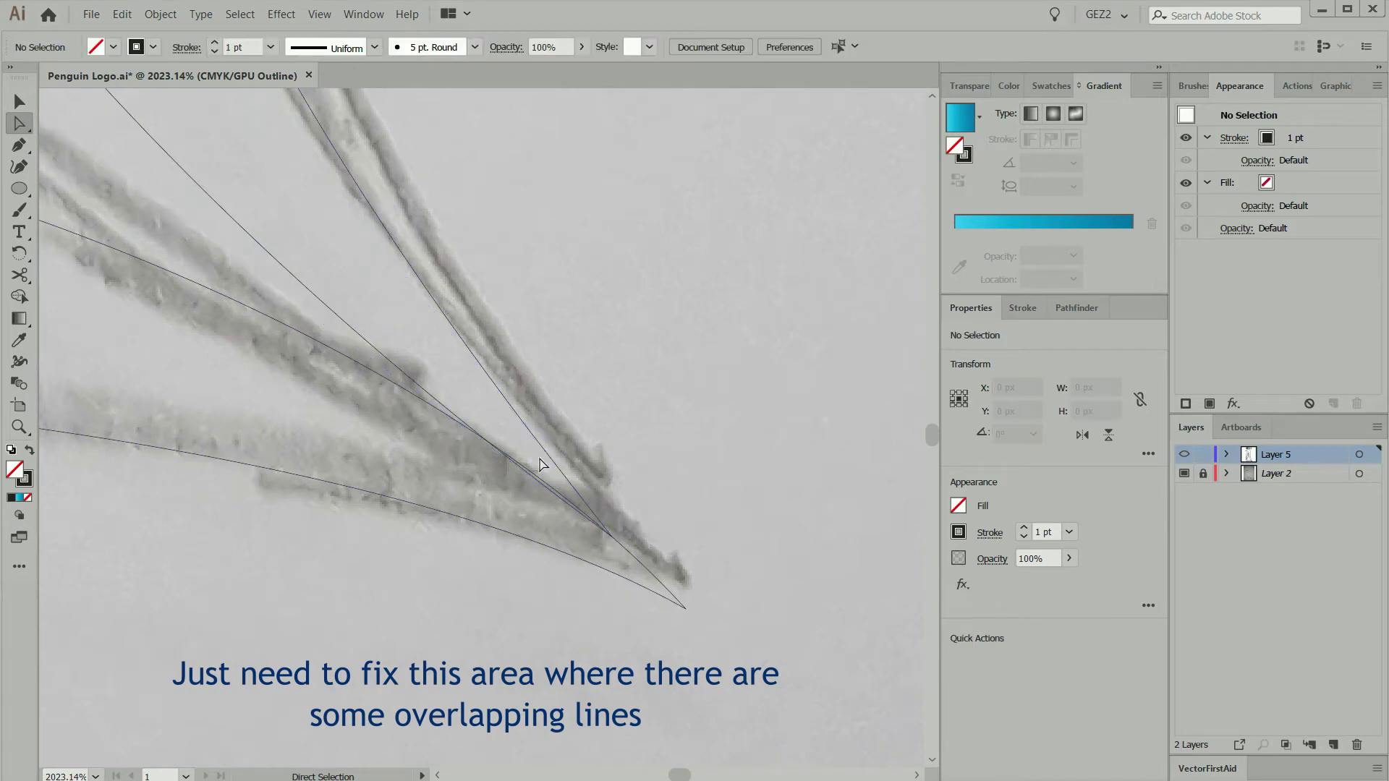
pyautogui.keyDown('ctrl'); pyautogui.keyDown('alt'); pyautogui.click(506, 424); pyautogui.keyUp('alt'); pyautogui.keyUp('ctrl')
pyautogui.keyDown('ctrl'); pyautogui.keyDown('alt'); pyautogui.click(473, 429); pyautogui.keyUp('alt'); pyautogui.keyUp('ctrl')
pyautogui.keyDown('ctrl'); pyautogui.keyDown('alt'); pyautogui.click(472, 428); pyautogui.keyUp('alt'); pyautogui.keyUp('ctrl')
pyautogui.keyDown('ctrl'); pyautogui.keyDown('alt'); pyautogui.click(475, 431); pyautogui.keyUp('alt'); pyautogui.keyUp('ctrl')
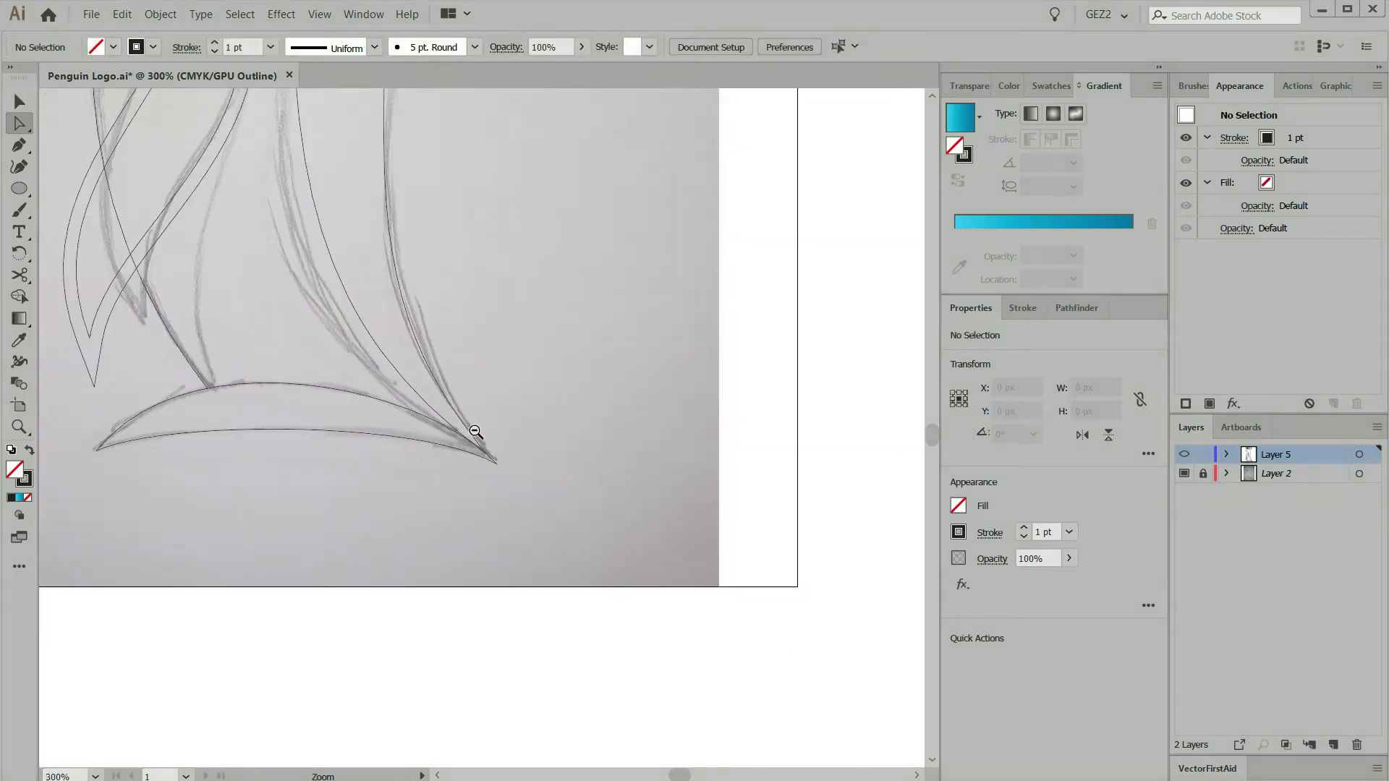
pyautogui.hotkey('ctrl', '0')
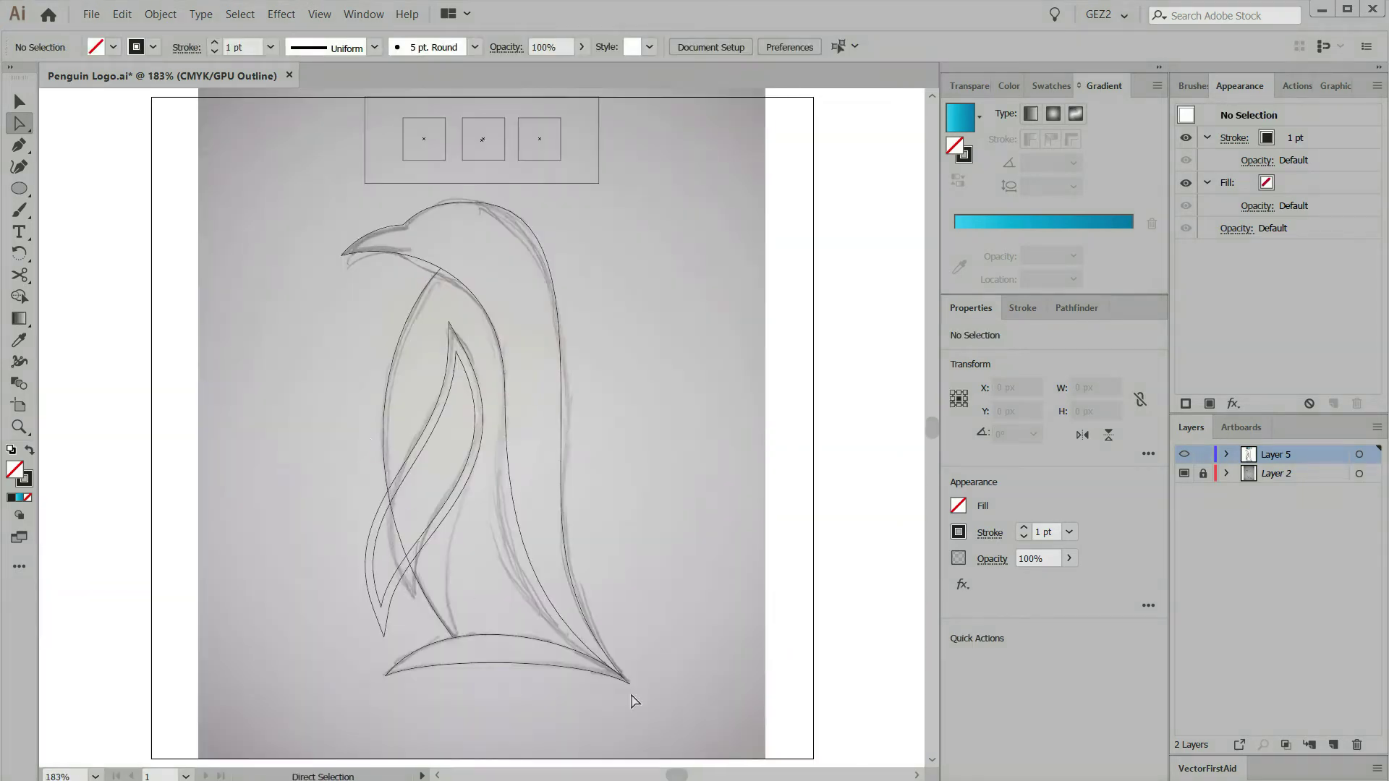
pyautogui.hotkey('ctrl', 'y')
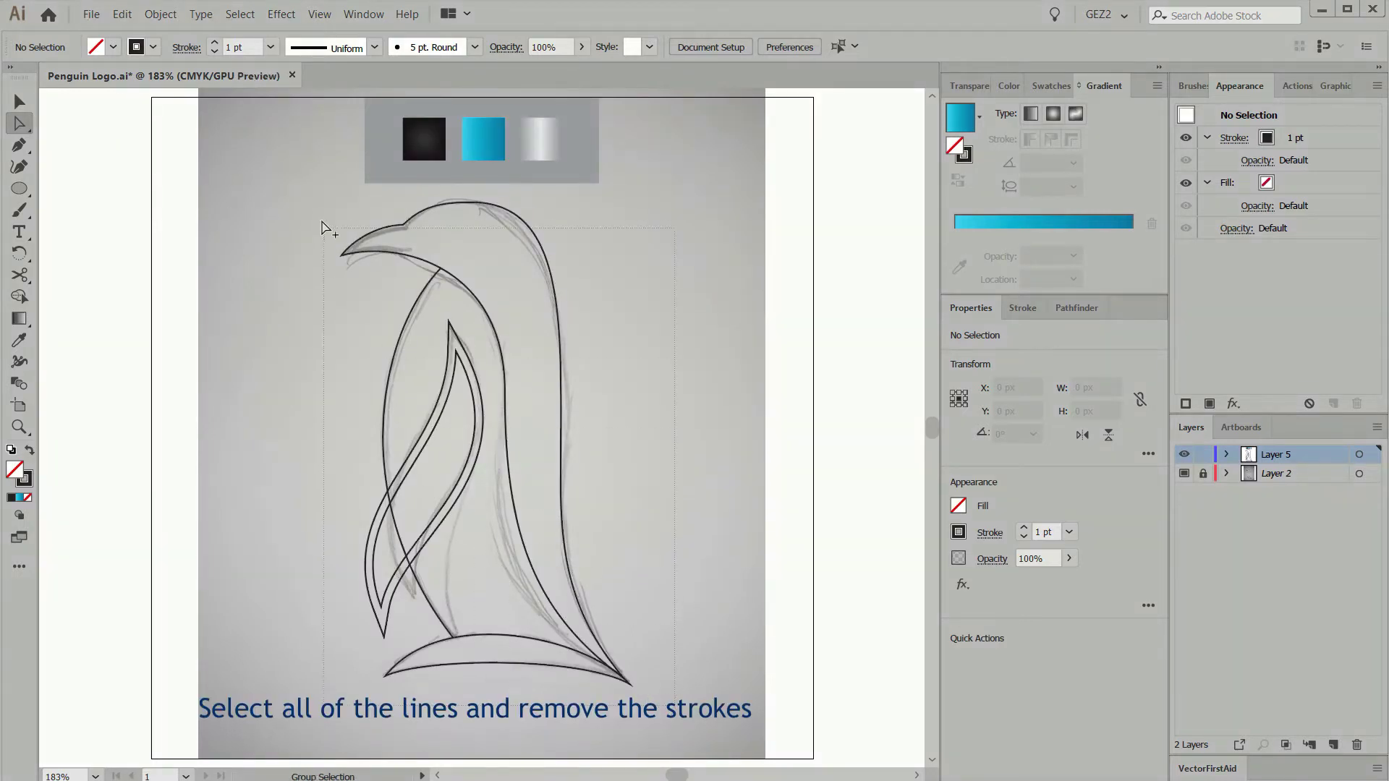
# Remove the stroke from all of the penguin paths and deselect them.
pyautogui.hotkey('ctrl', 'a')
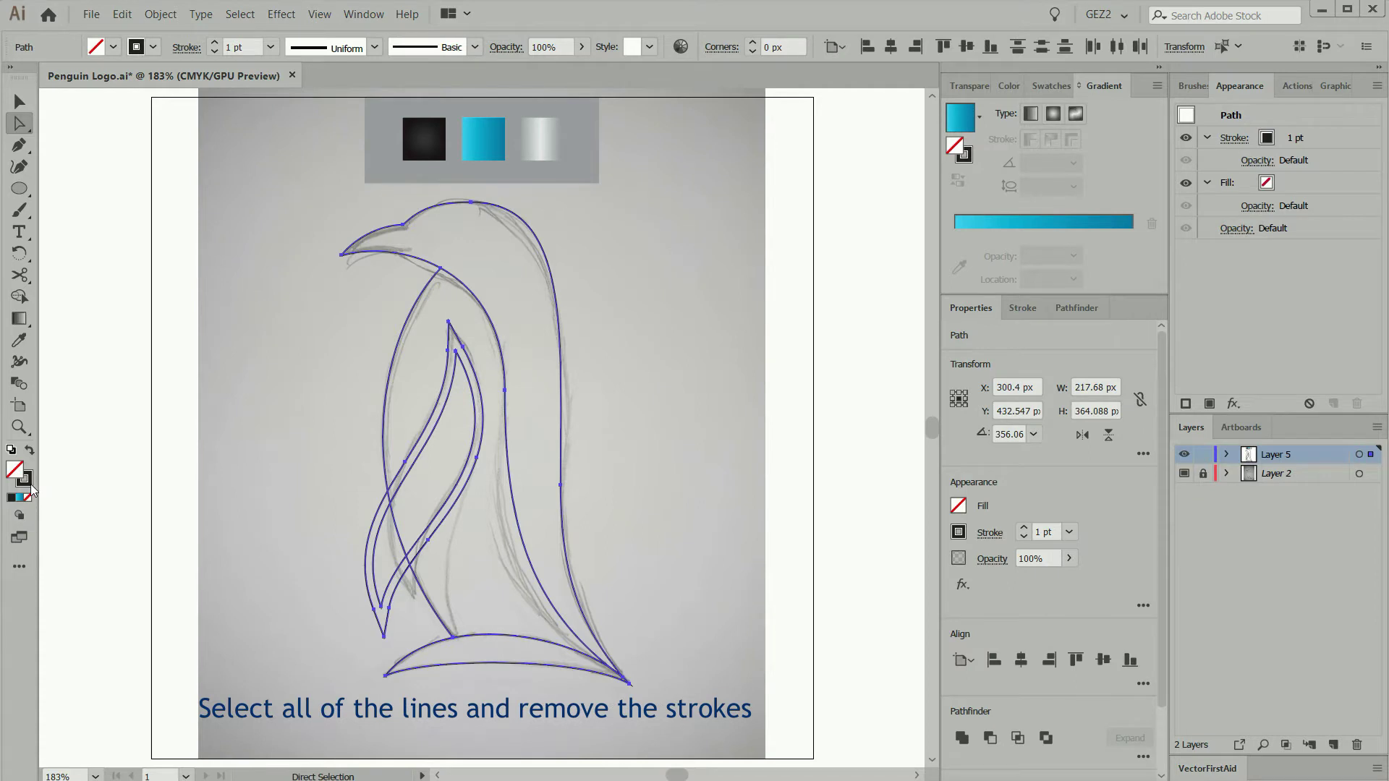
pyautogui.click(29, 481)
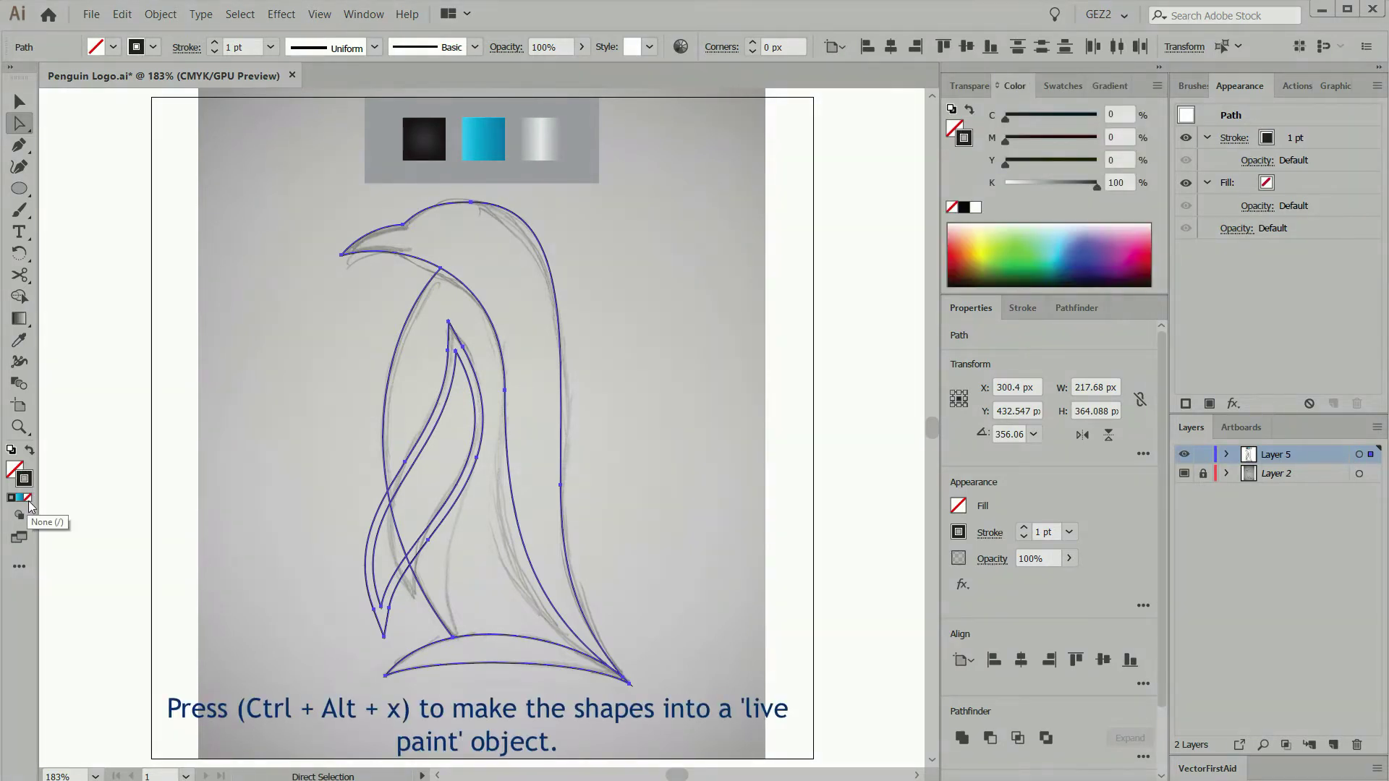
pyautogui.click(28, 498)
pyautogui.hotkey('ctrl', 'alt', 'x')
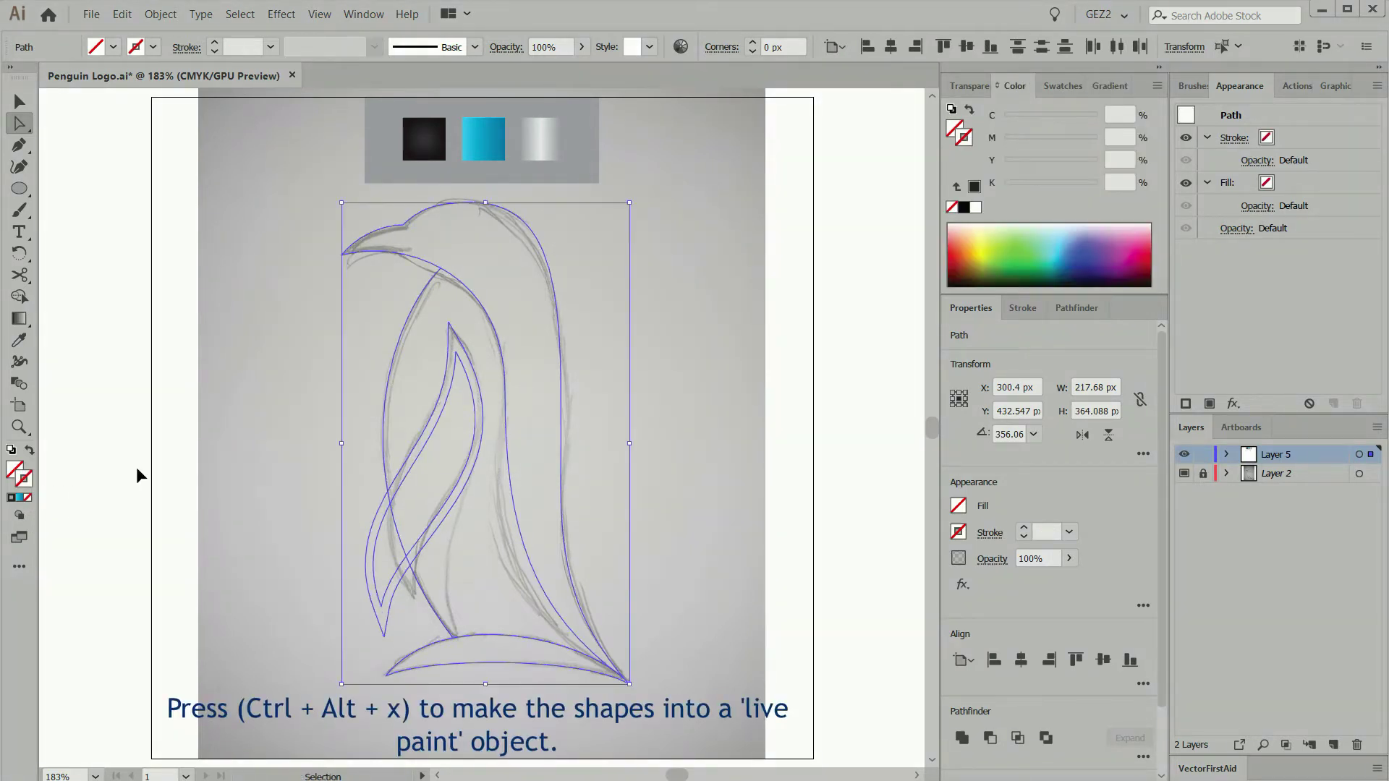
pyautogui.click(158, 462)
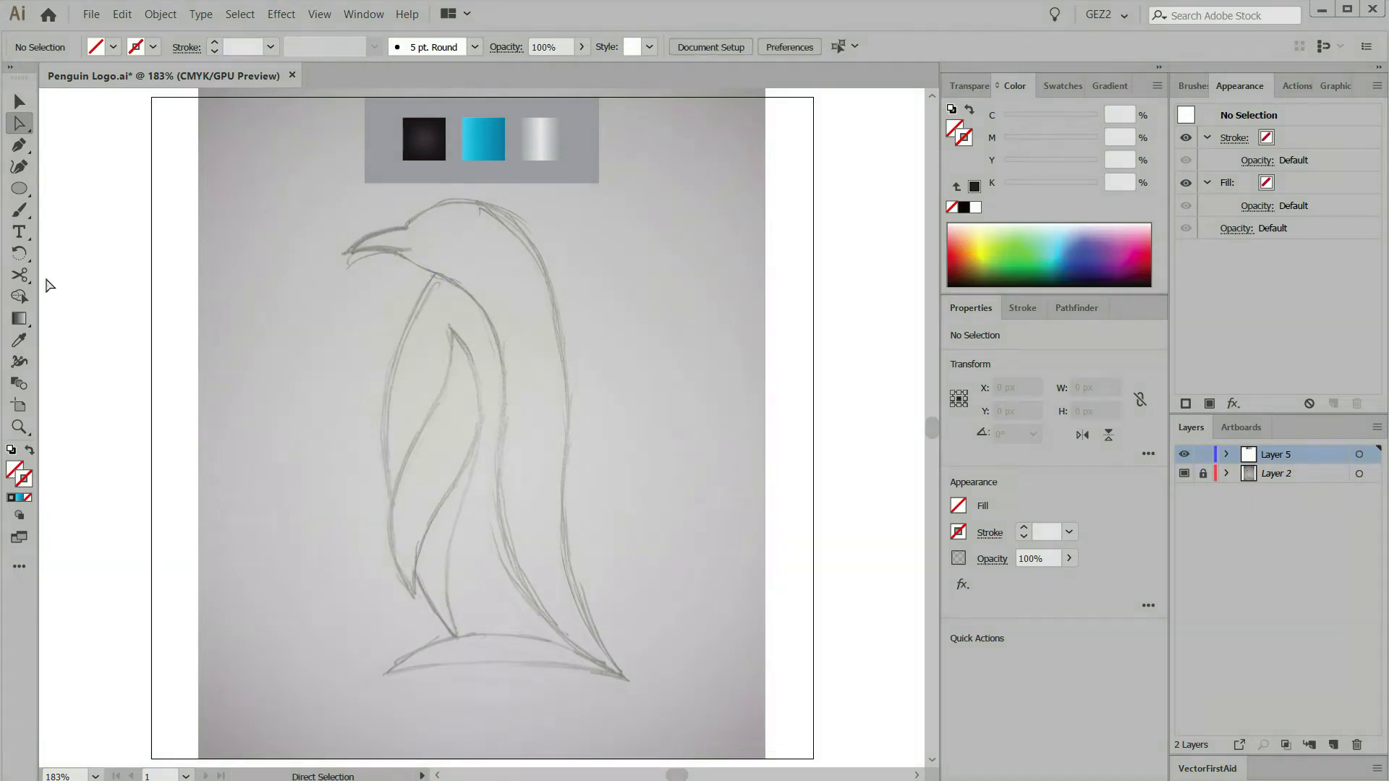
# Sample the blue gradient swatch as the fill and convert all the penguin paths into a Live Paint group.
pyautogui.click(19, 340)
pyautogui.click(498, 142)
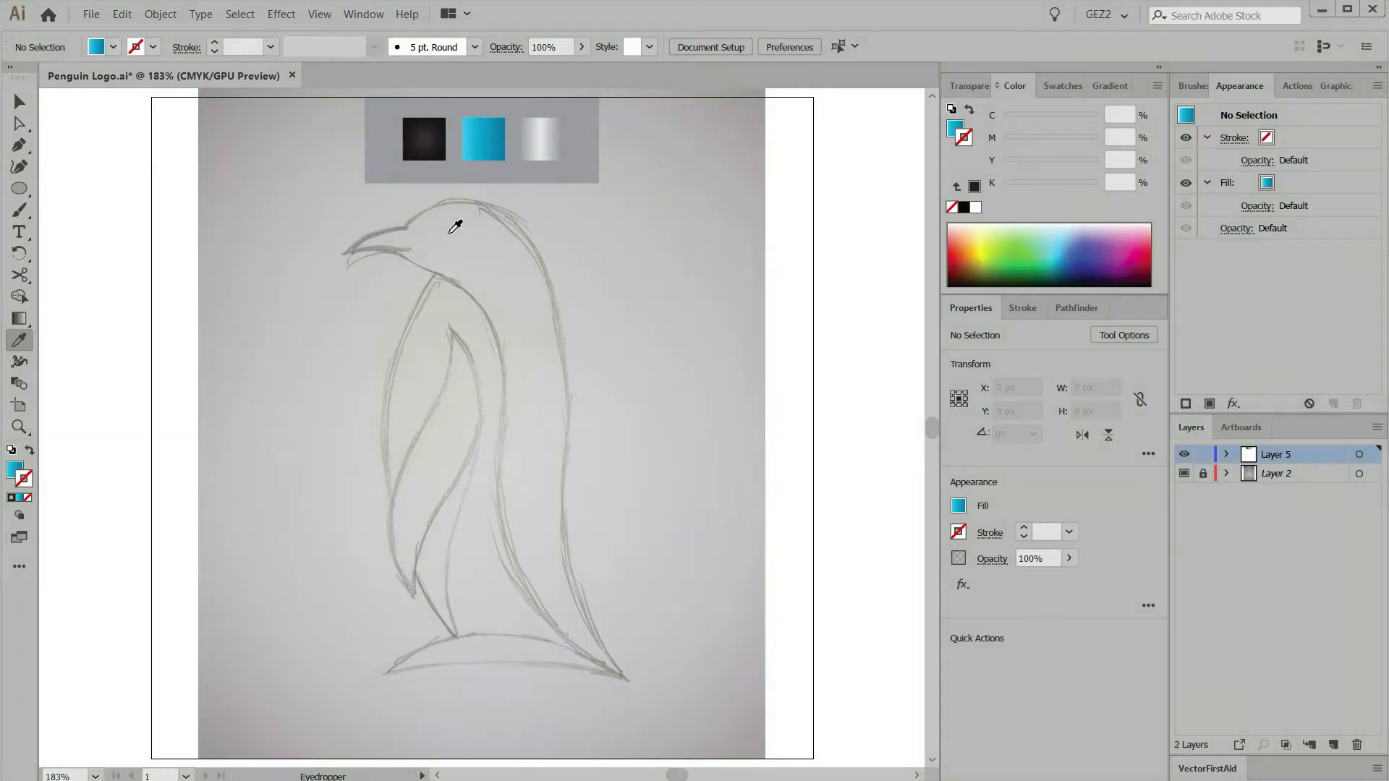
pyautogui.press('k')
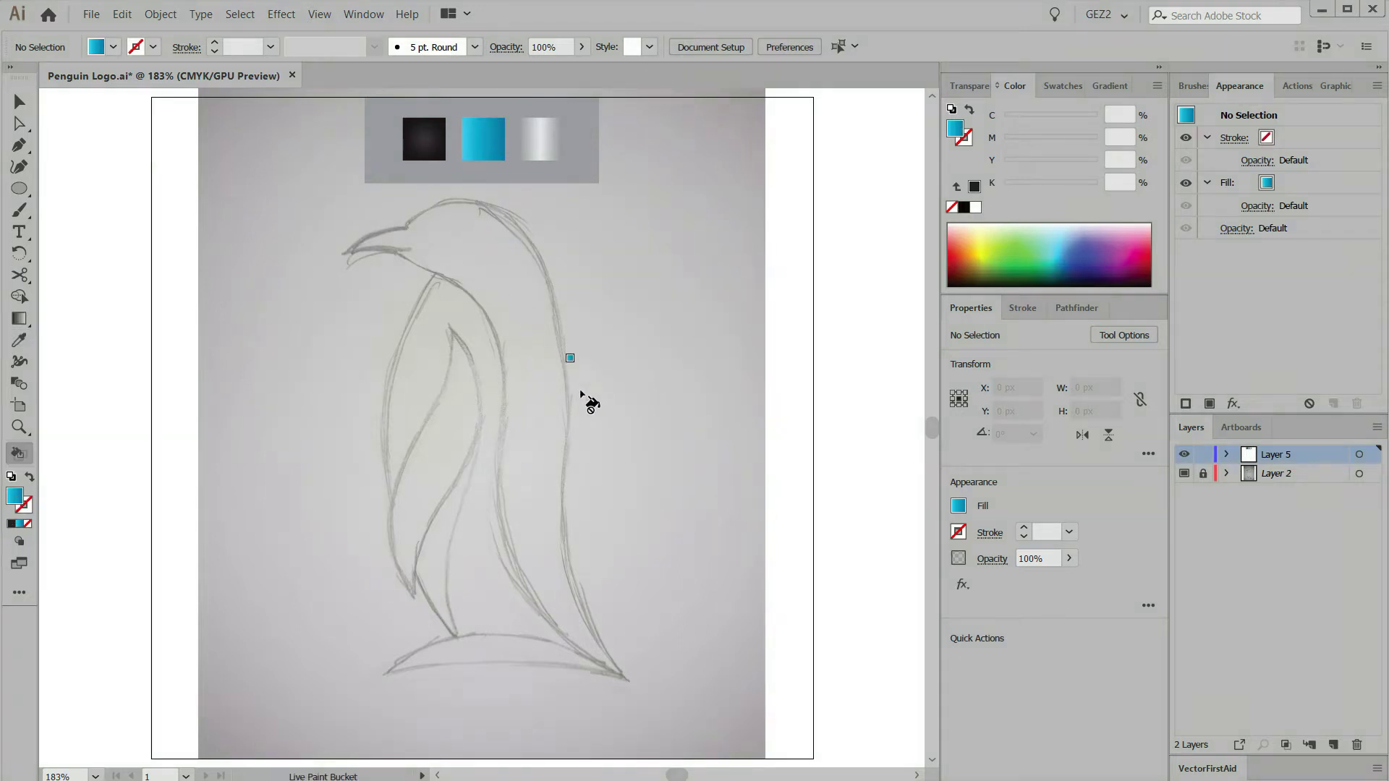
pyautogui.press('ctrl')
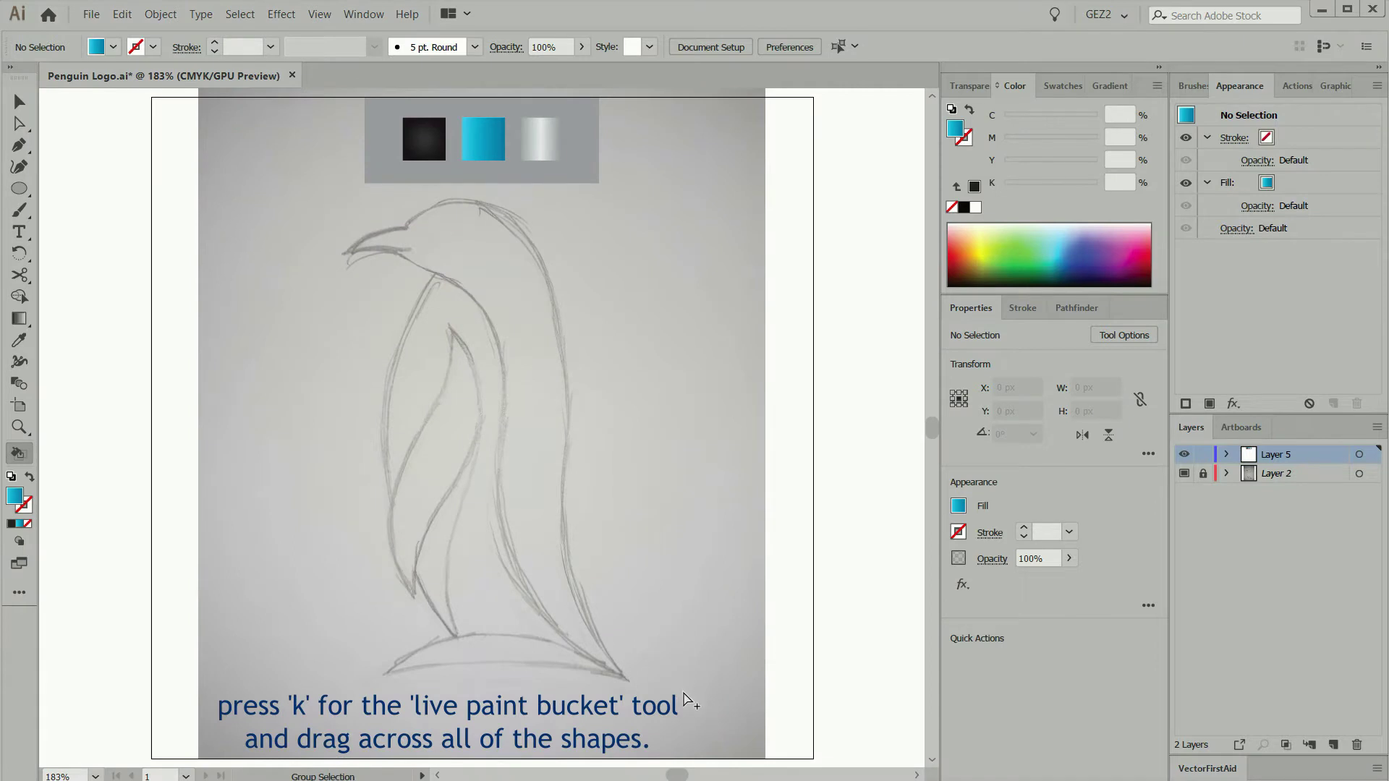
pyautogui.hotkey('ctrl', 'a')
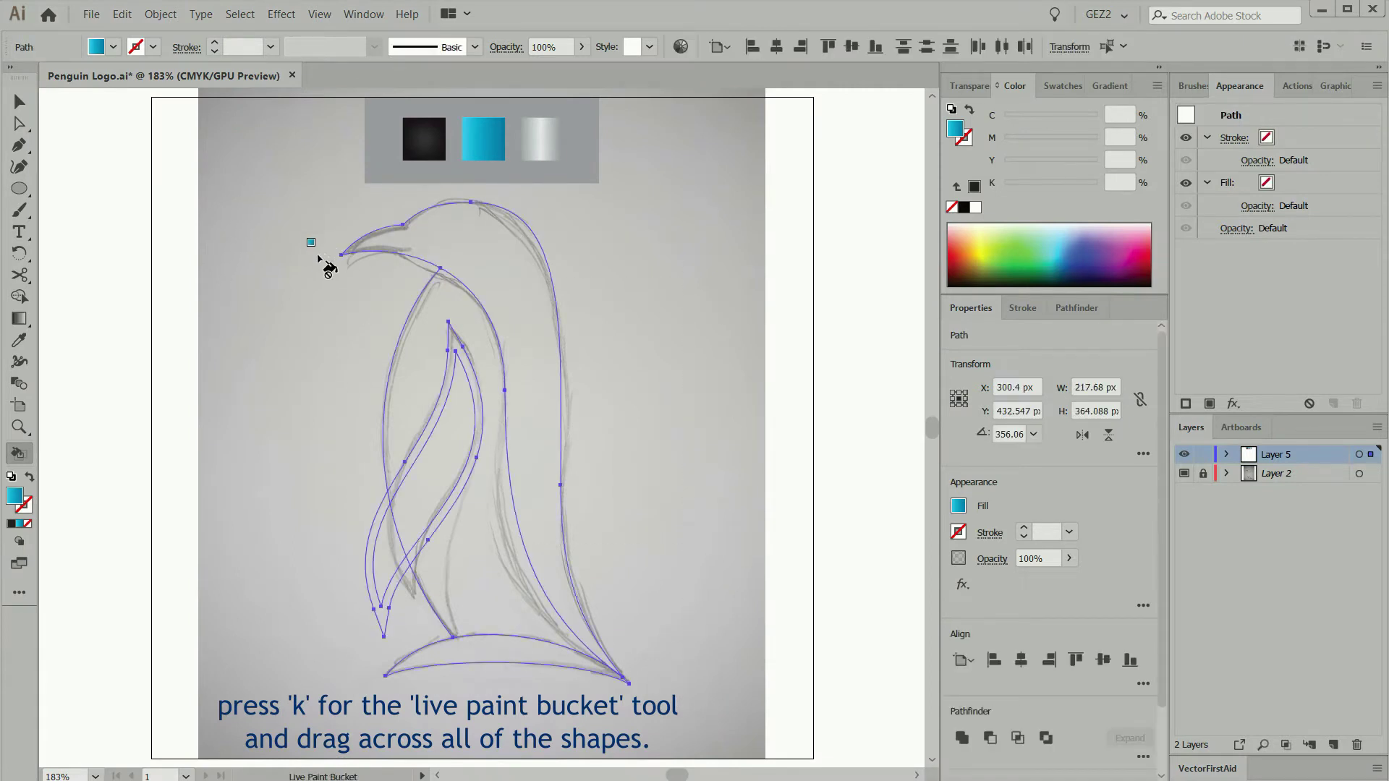
pyautogui.press('ctrl')
pyautogui.hotkey('ctrl', 'alt', 'x')
# Fill every face of the head, body, wing and base with the blue gradient, and deselect the artwork.
pyautogui.moveTo(541, 461)
pyautogui.mouseDown()
pyautogui.moveTo(437, 461)
pyautogui.moveTo(393, 443)
pyautogui.mouseUp()
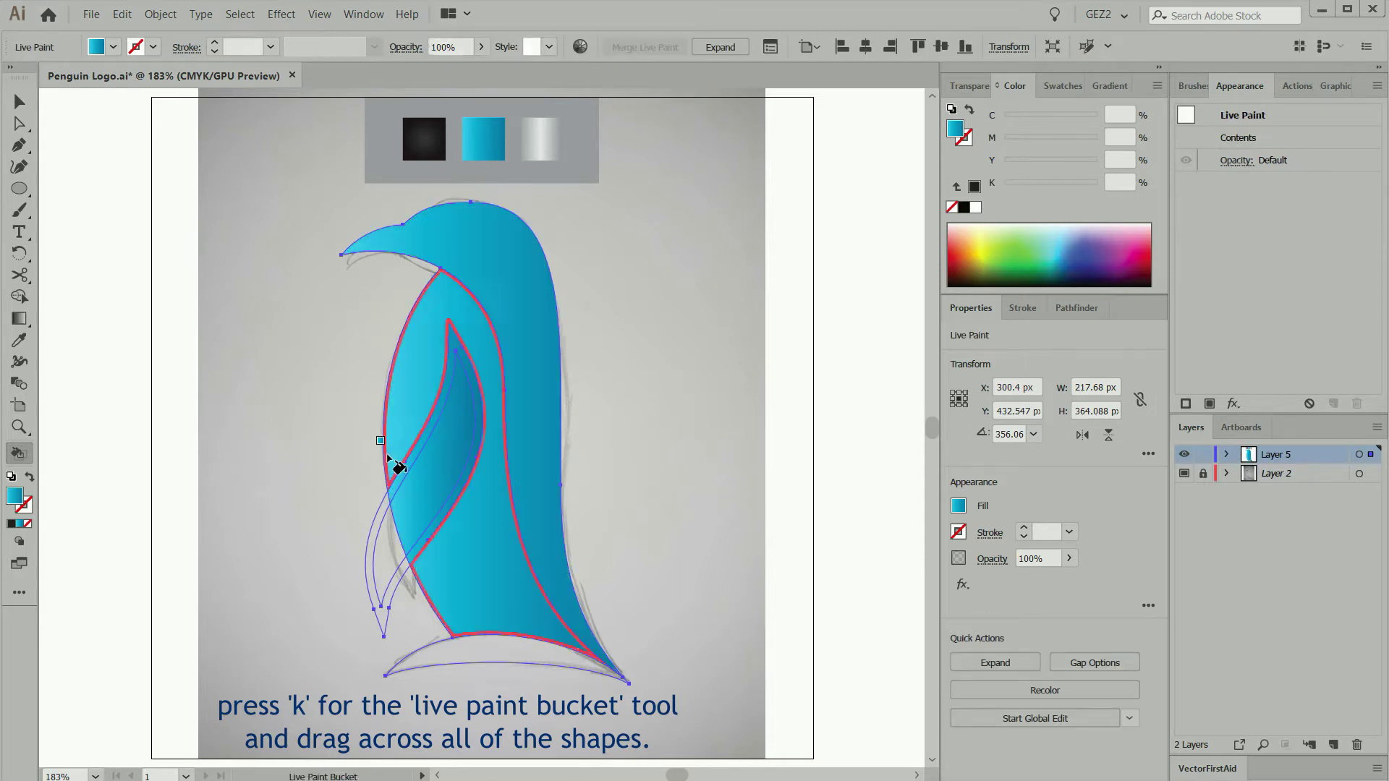
pyautogui.click(376, 535)
pyautogui.click(489, 659)
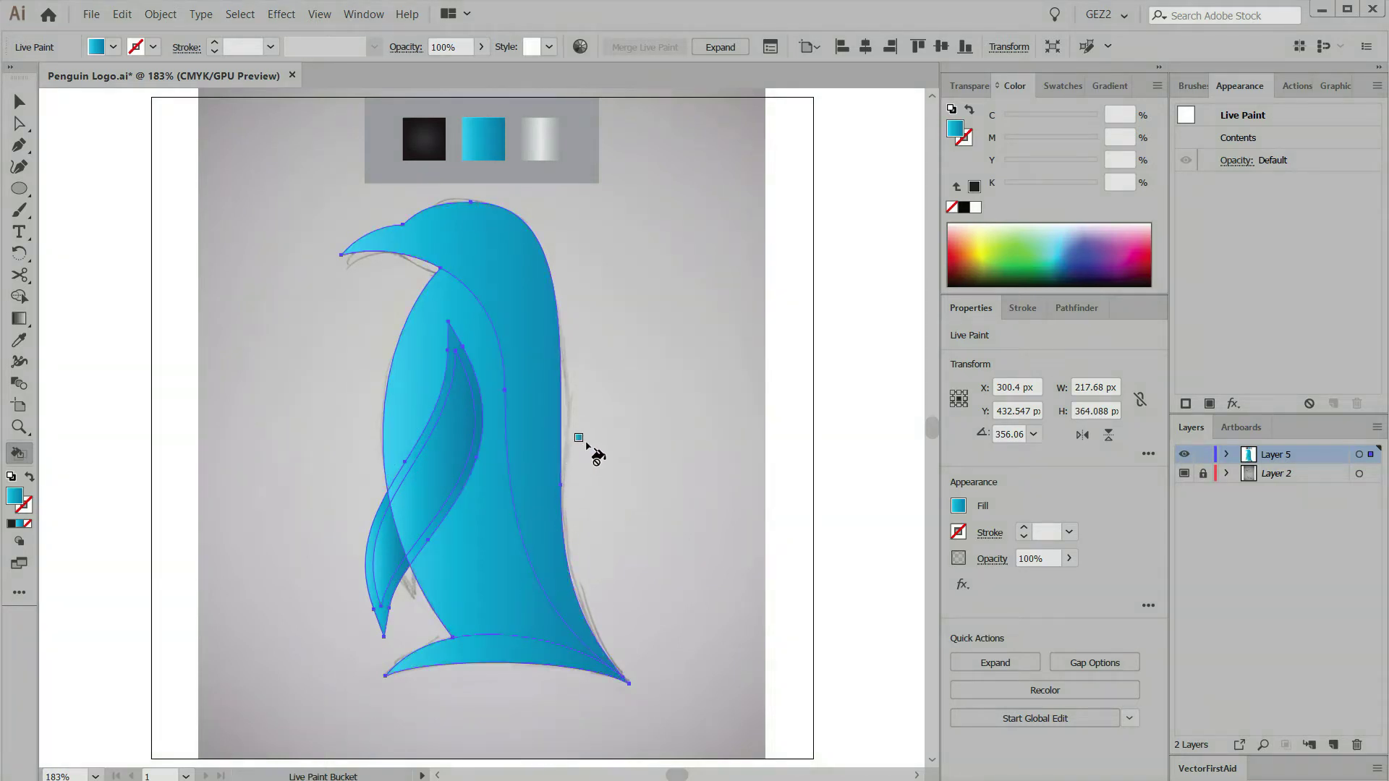
pyautogui.hotkey('ctrl', 'shift', 'a')
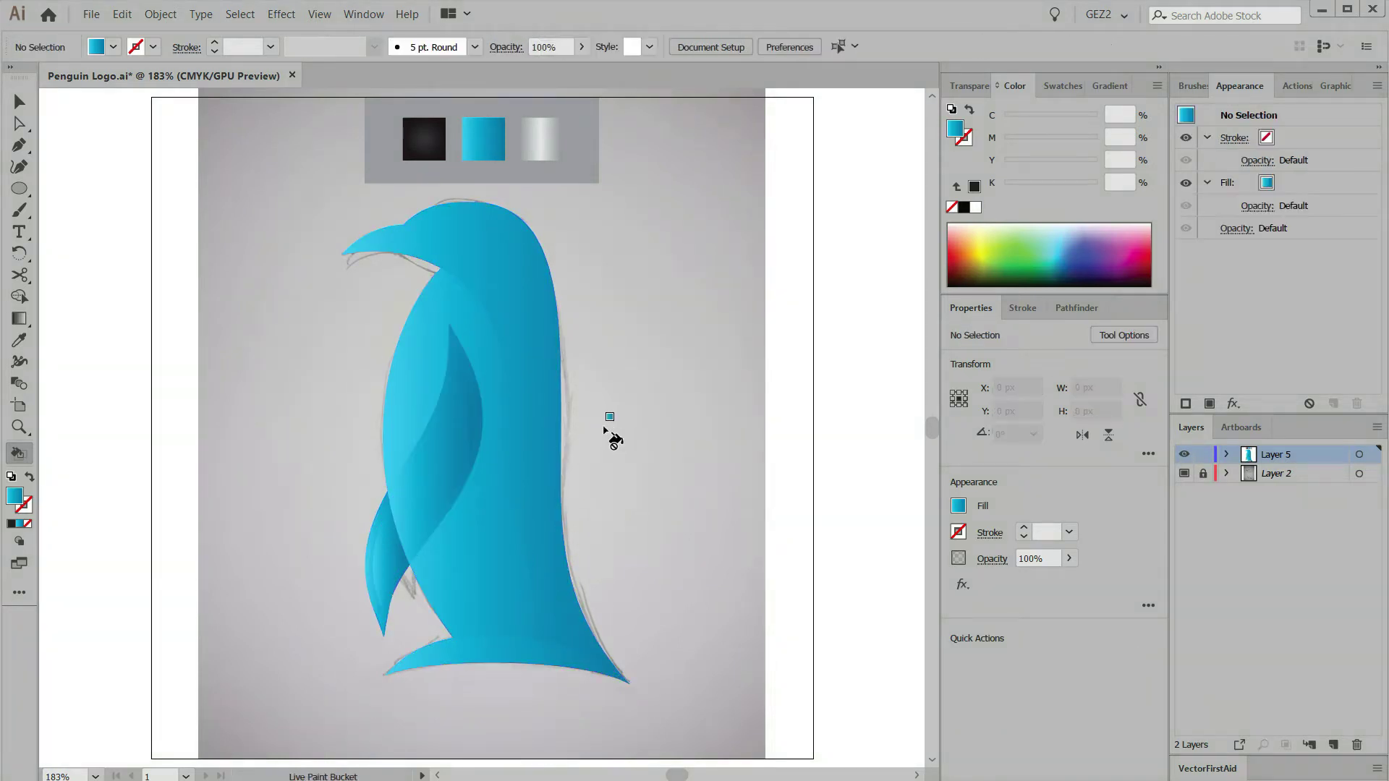
# Expand the Live Paint penguin into regular filled shapes and deselect it.
pyautogui.press('v')
pyautogui.click(534, 441)
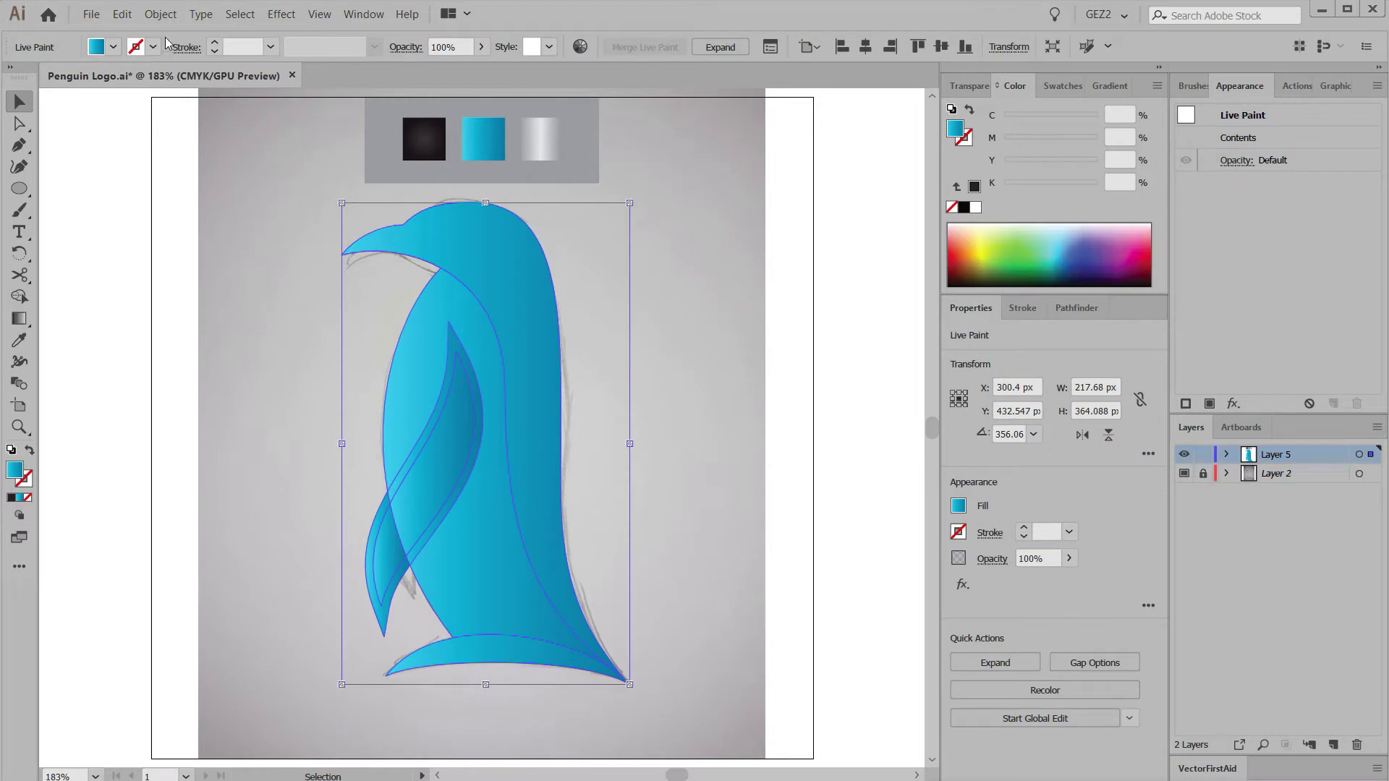
pyautogui.click(161, 14)
pyautogui.click(199, 205)
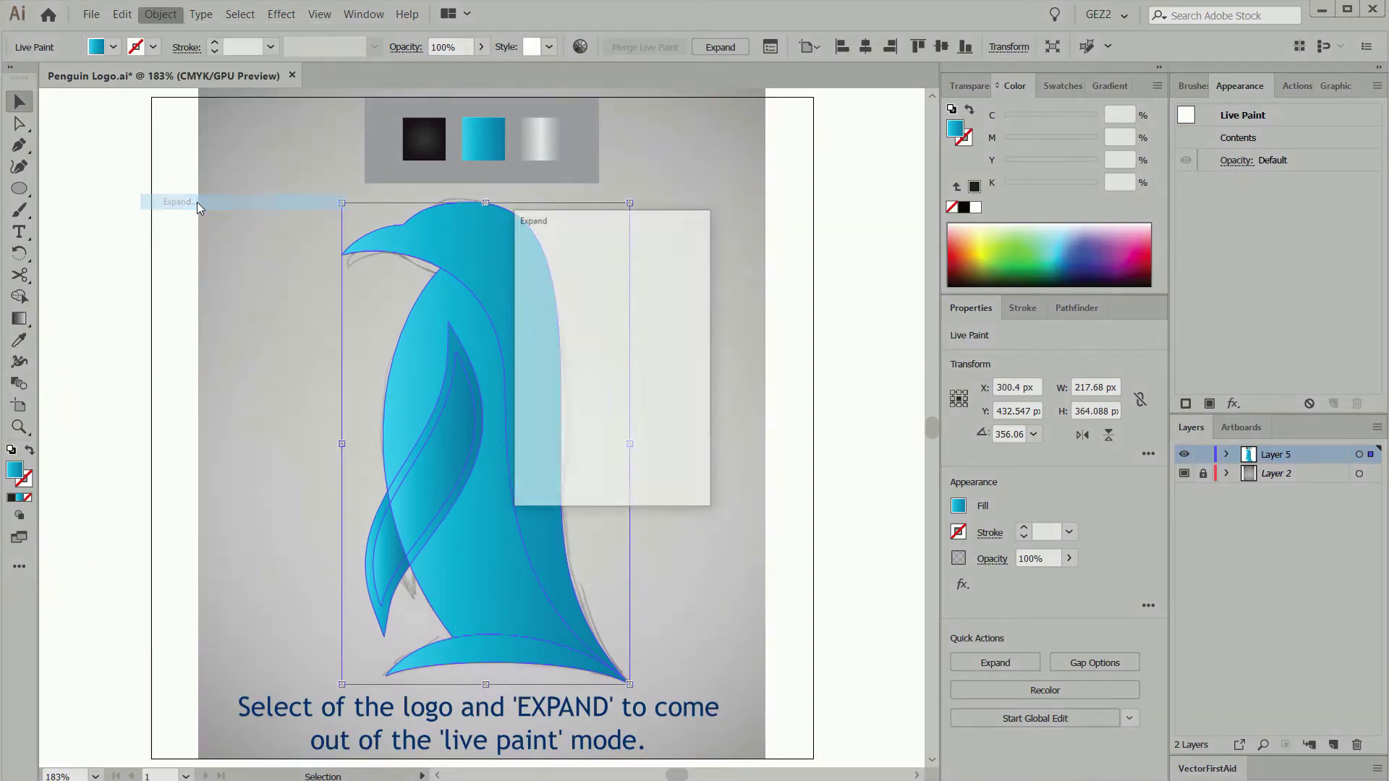
pyautogui.click(570, 471)
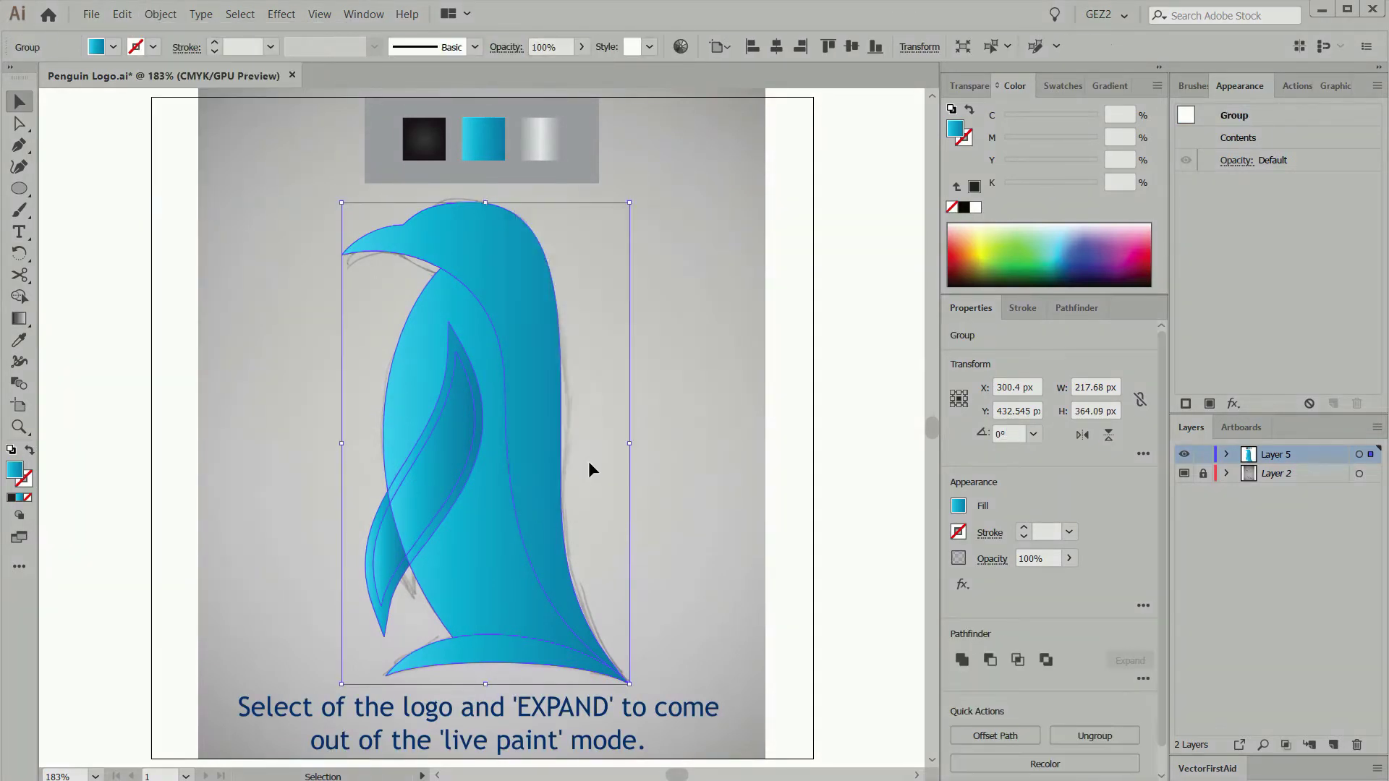
pyautogui.click(658, 445)
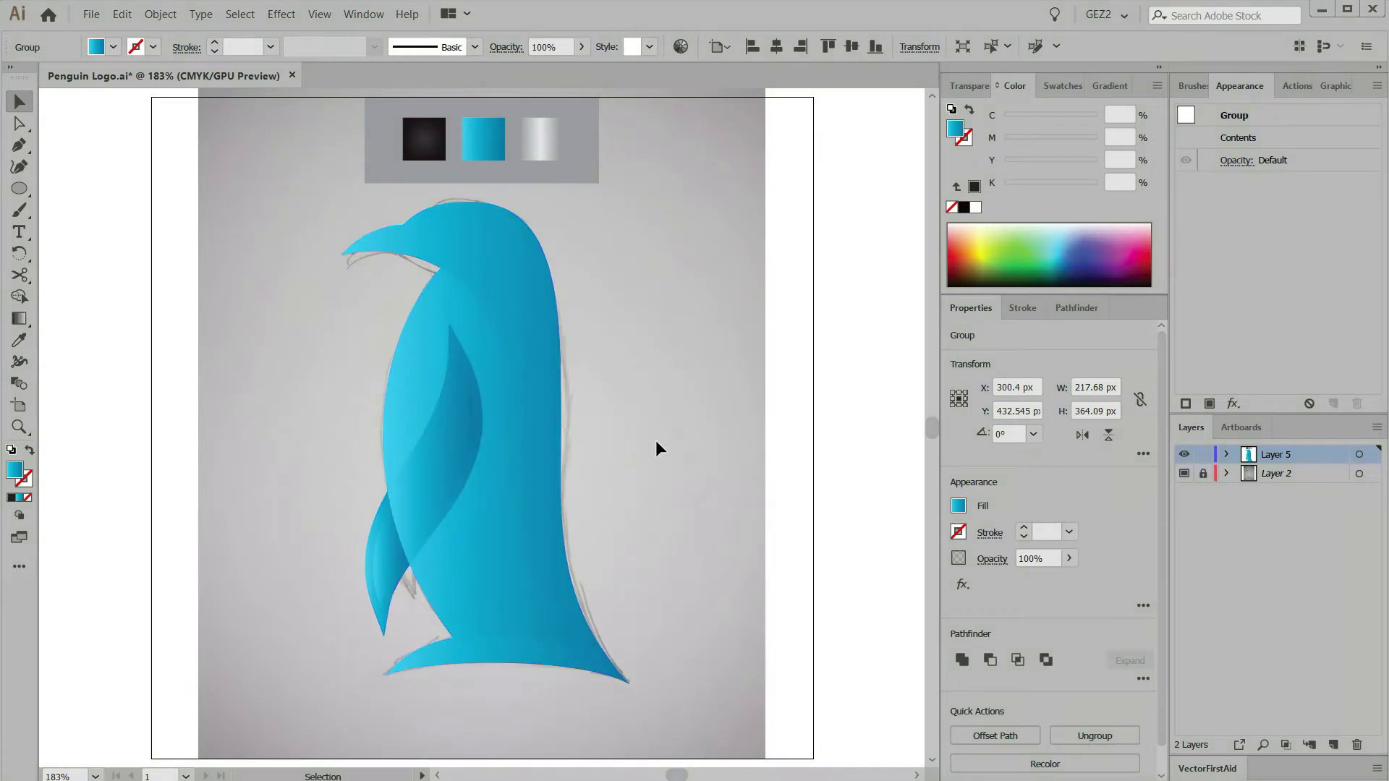
# Delete the two outer wing border pieces, one outside the body and one over it, leaving a gap around the wing.
pyautogui.press('a')
pyautogui.press('alt')
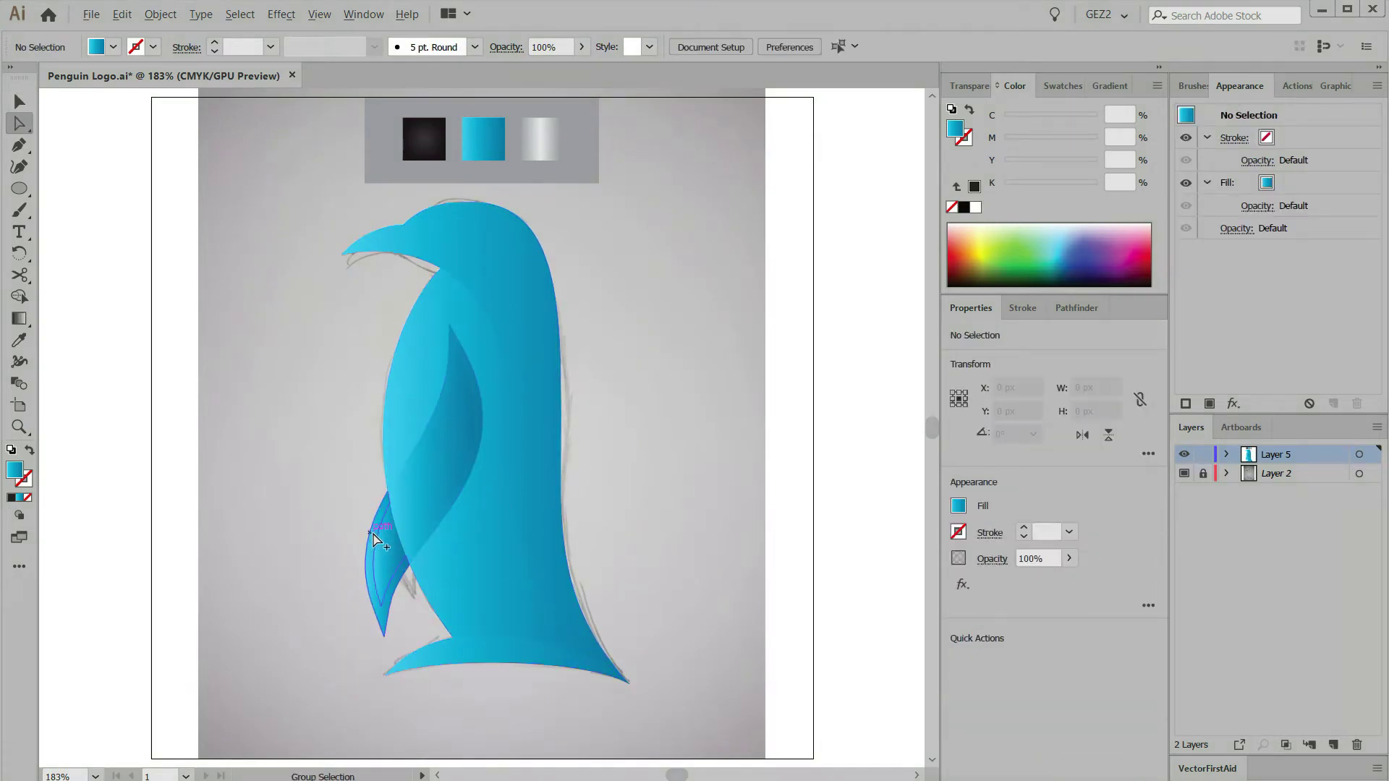
pyautogui.keyDown('alt'); pyautogui.click(373, 538); pyautogui.keyUp('alt')
pyautogui.press('Delete')
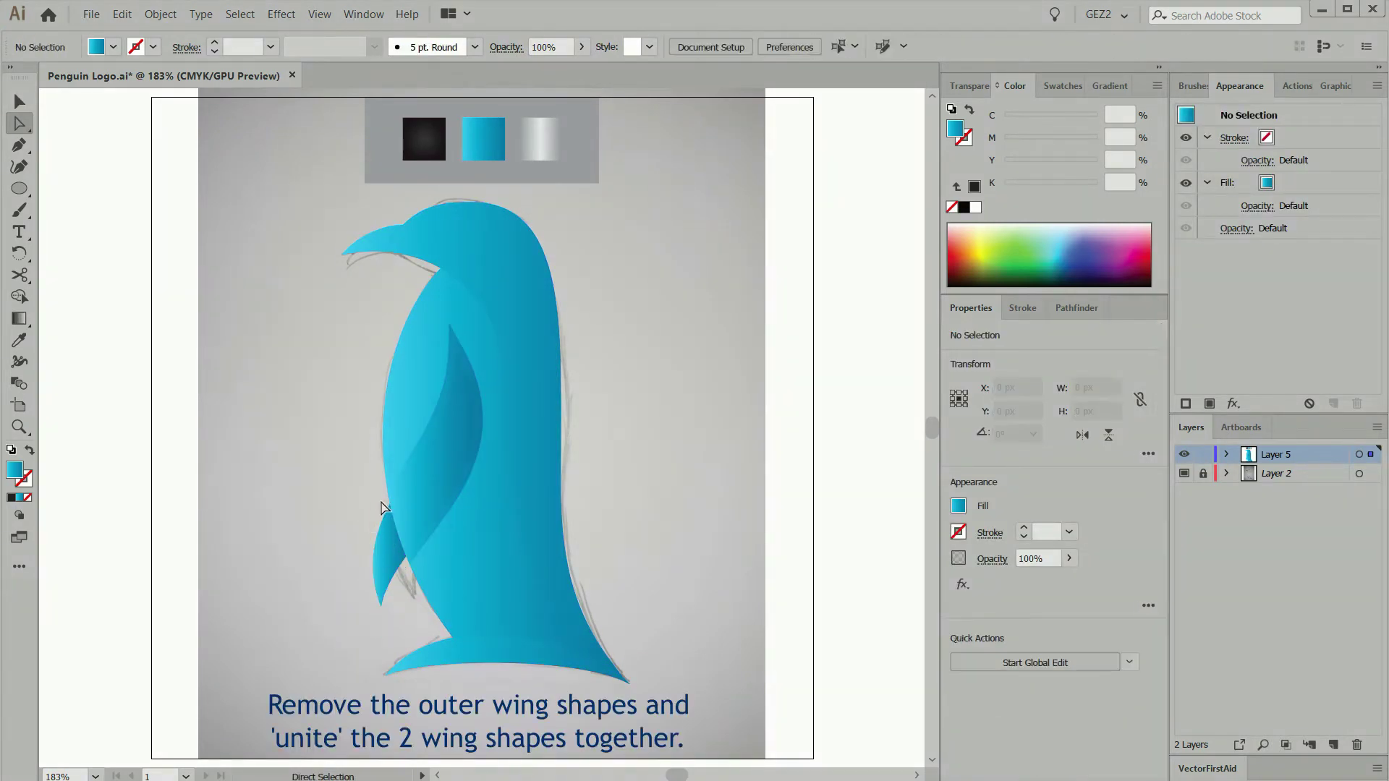
pyautogui.keyDown('alt'); pyautogui.click(393, 498); pyautogui.keyUp('alt')
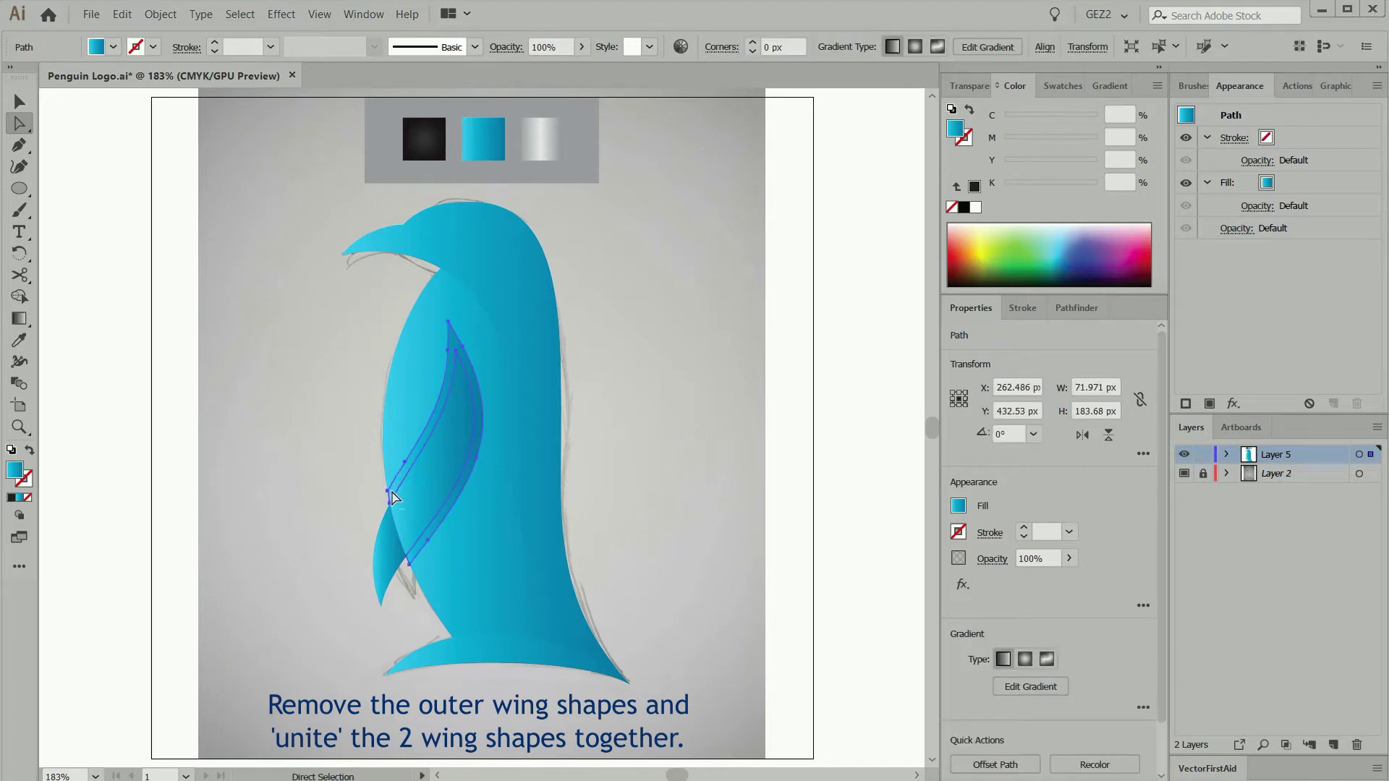
pyautogui.press('Delete')
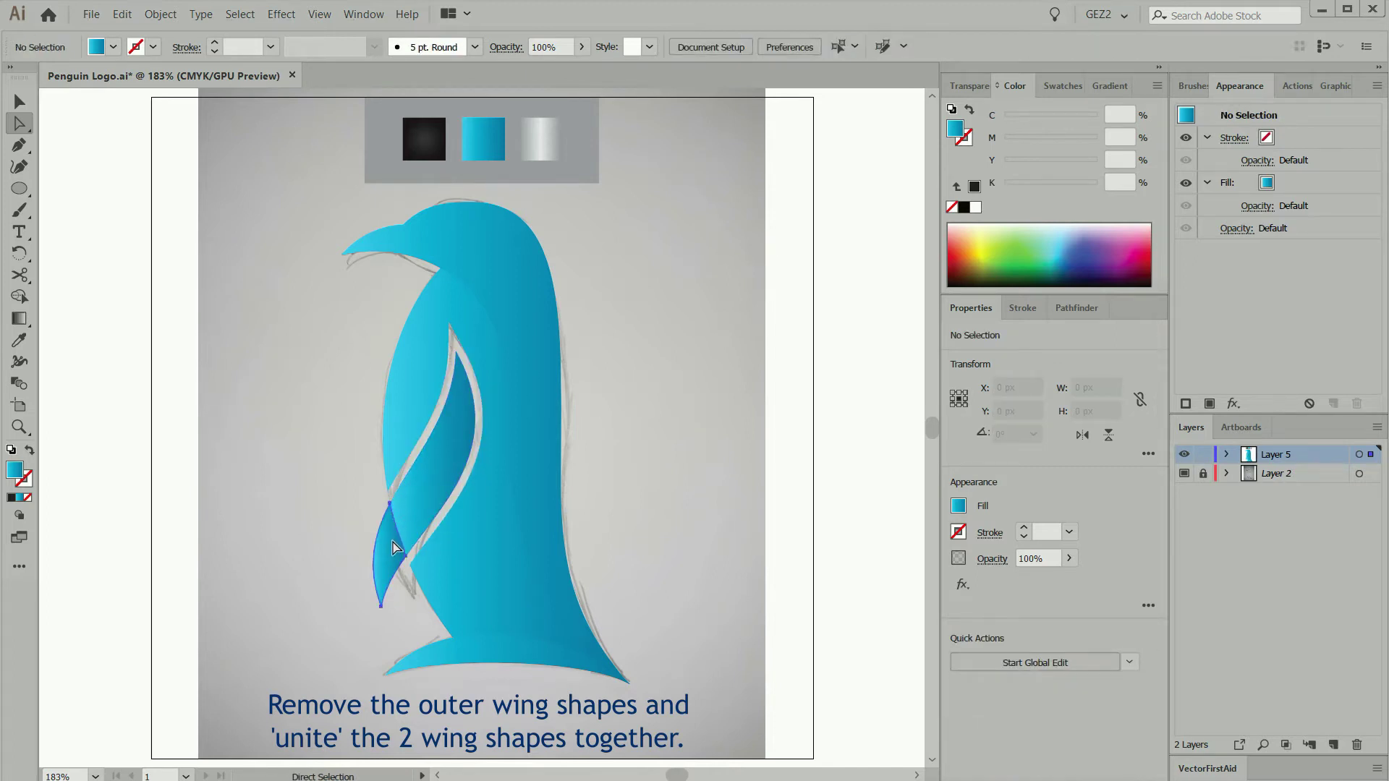
# Unite the two inner wing pieces into a single shape and deselect it.
pyautogui.keyDown('alt'); pyautogui.click(393, 547); pyautogui.keyUp('alt')
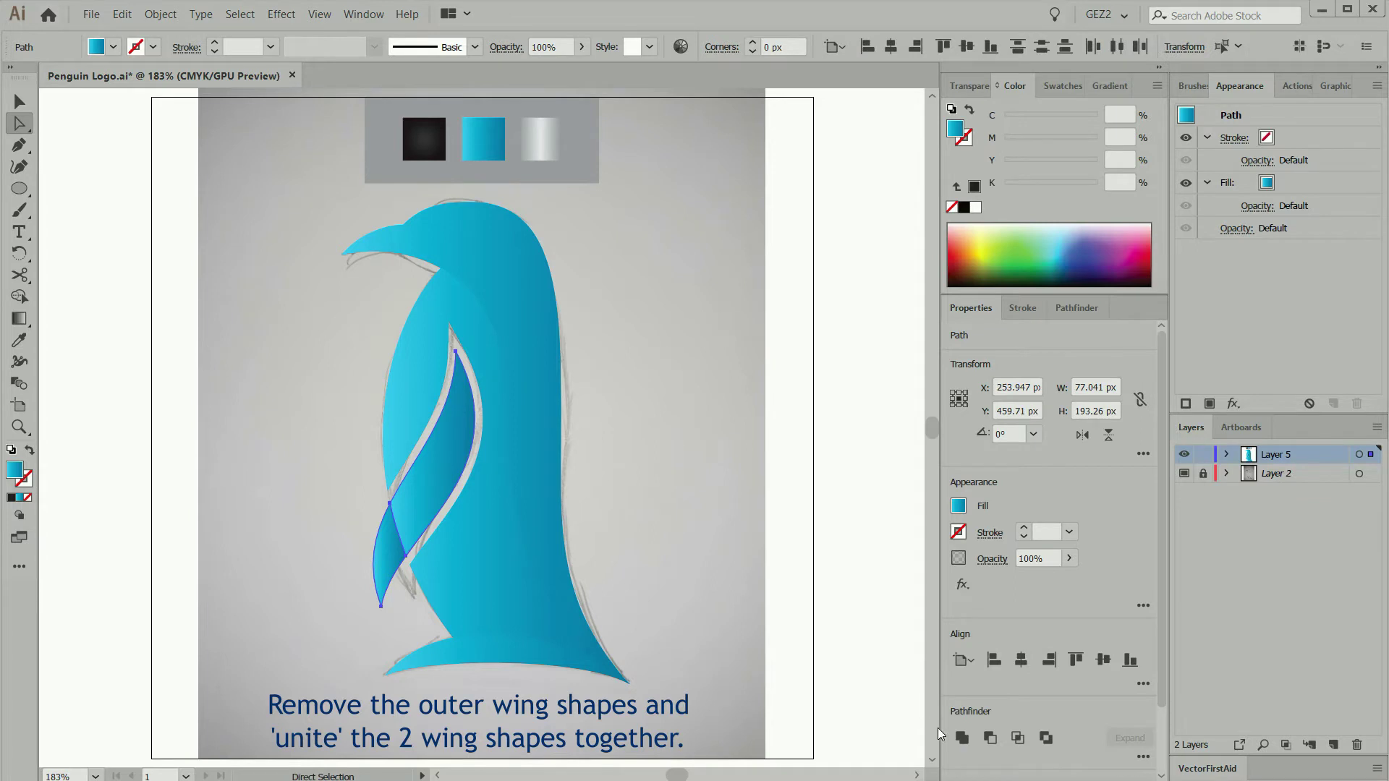
pyautogui.click(964, 738)
pyautogui.click(694, 586)
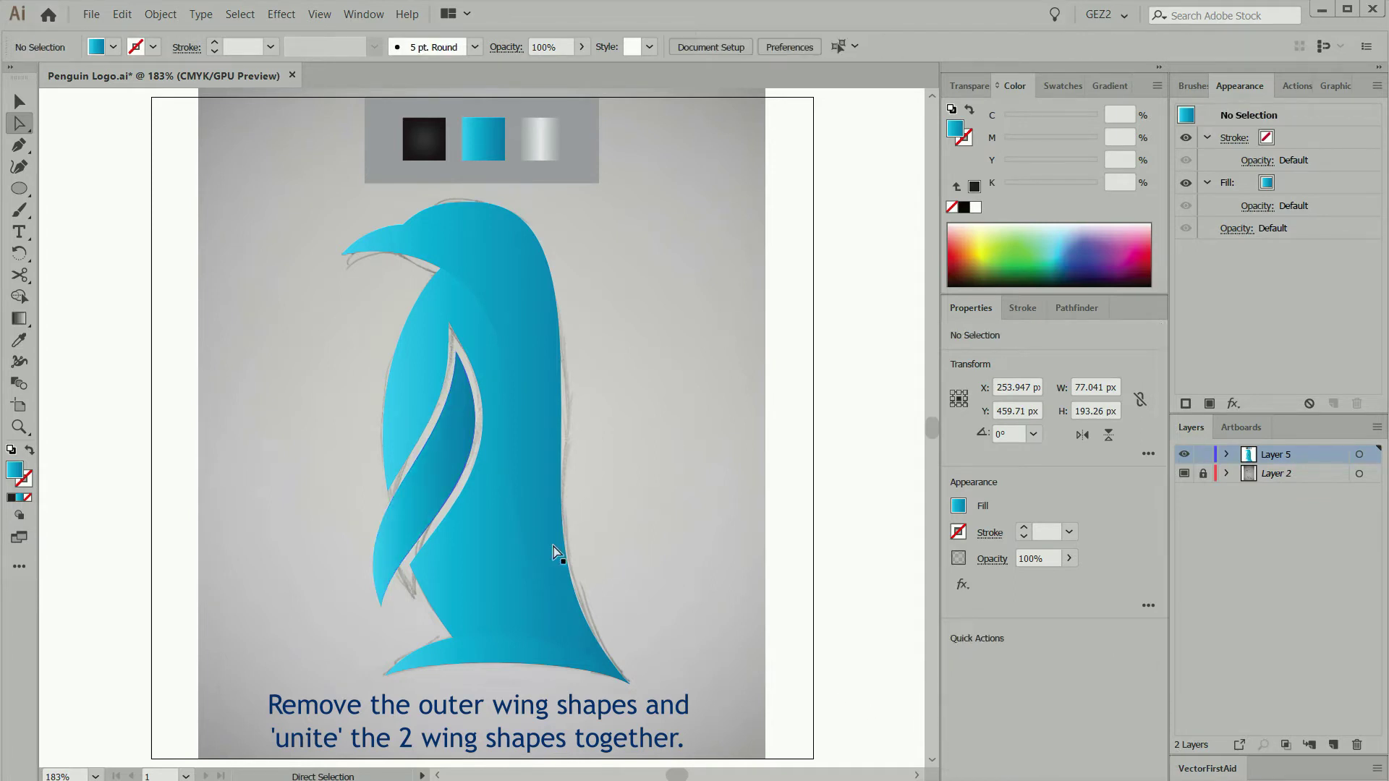
pyautogui.moveTo(442, 506); pyautogui.dragTo(372, 499)
pyautogui.hotkey('ctrl', 'z')
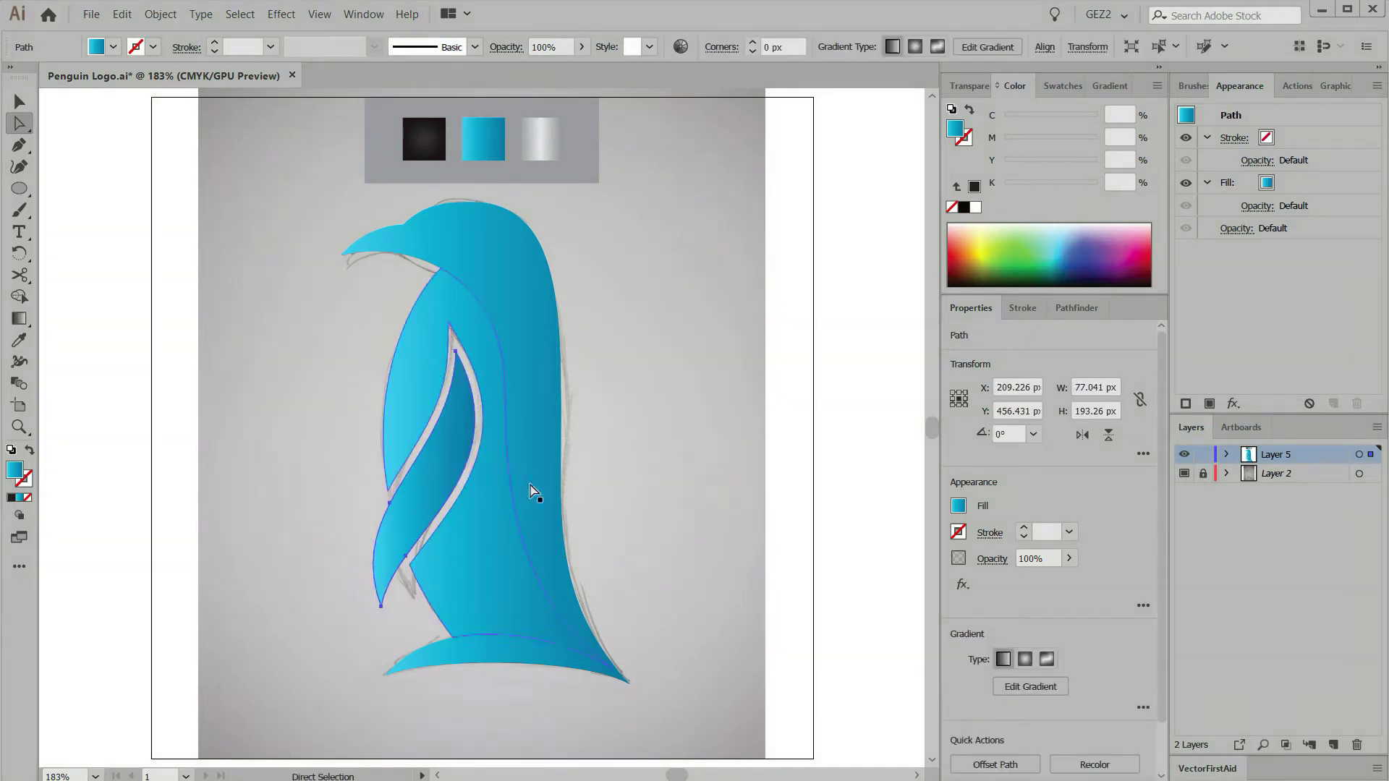
pyautogui.click(577, 479)
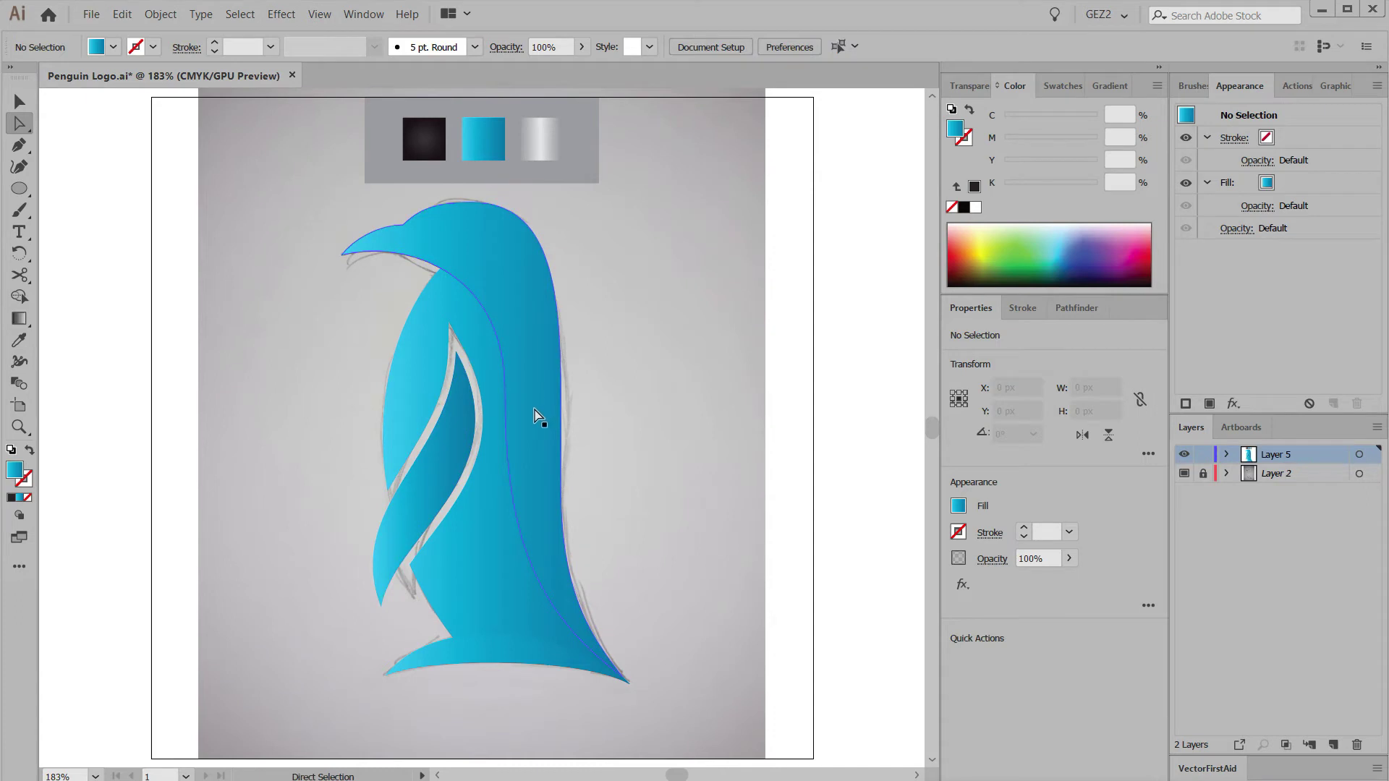
# Move the head-and-back shape up and outward and the base shape down, leaving even gaps around the main body.
pyautogui.moveTo(539, 422); pyautogui.dragTo(543, 419)
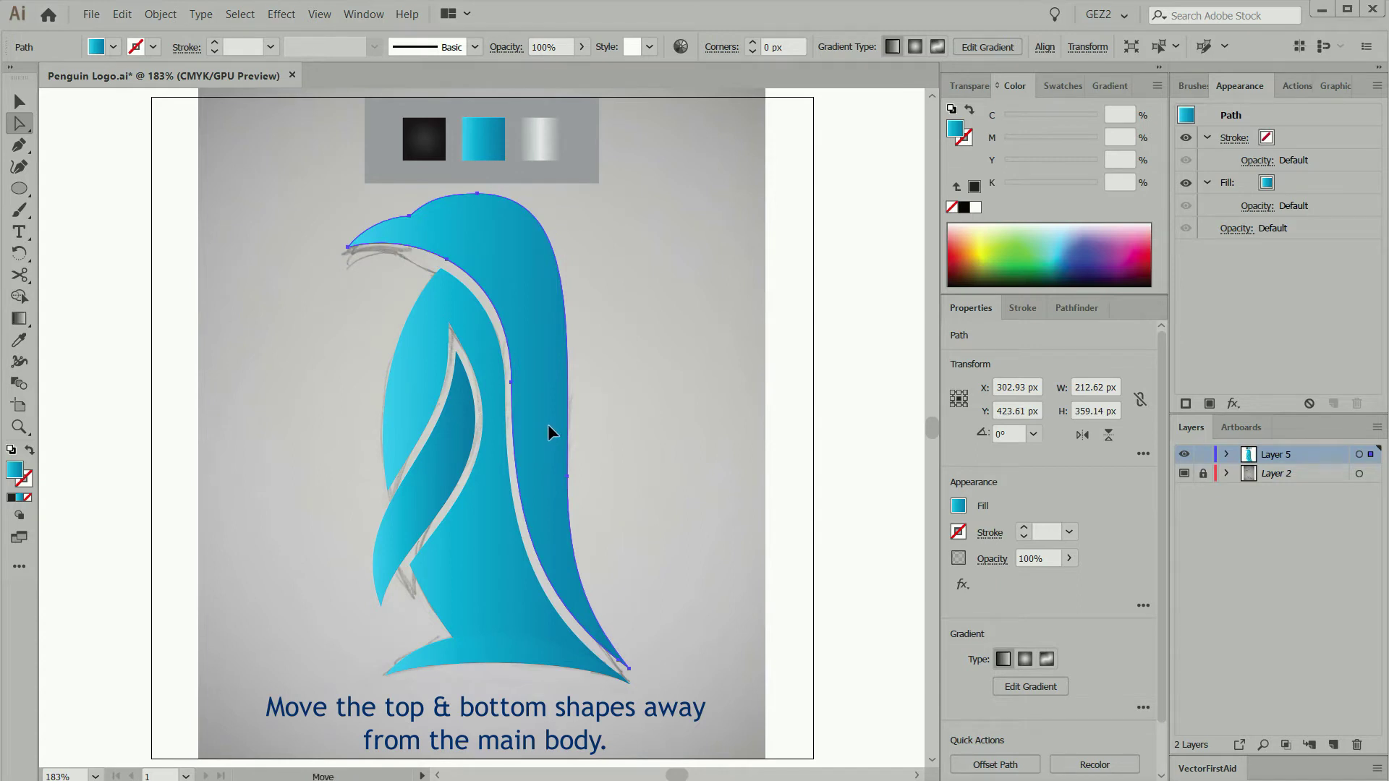
pyautogui.moveTo(549, 426); pyautogui.dragTo(552, 426)
pyautogui.moveTo(494, 651); pyautogui.dragTo(498, 664)
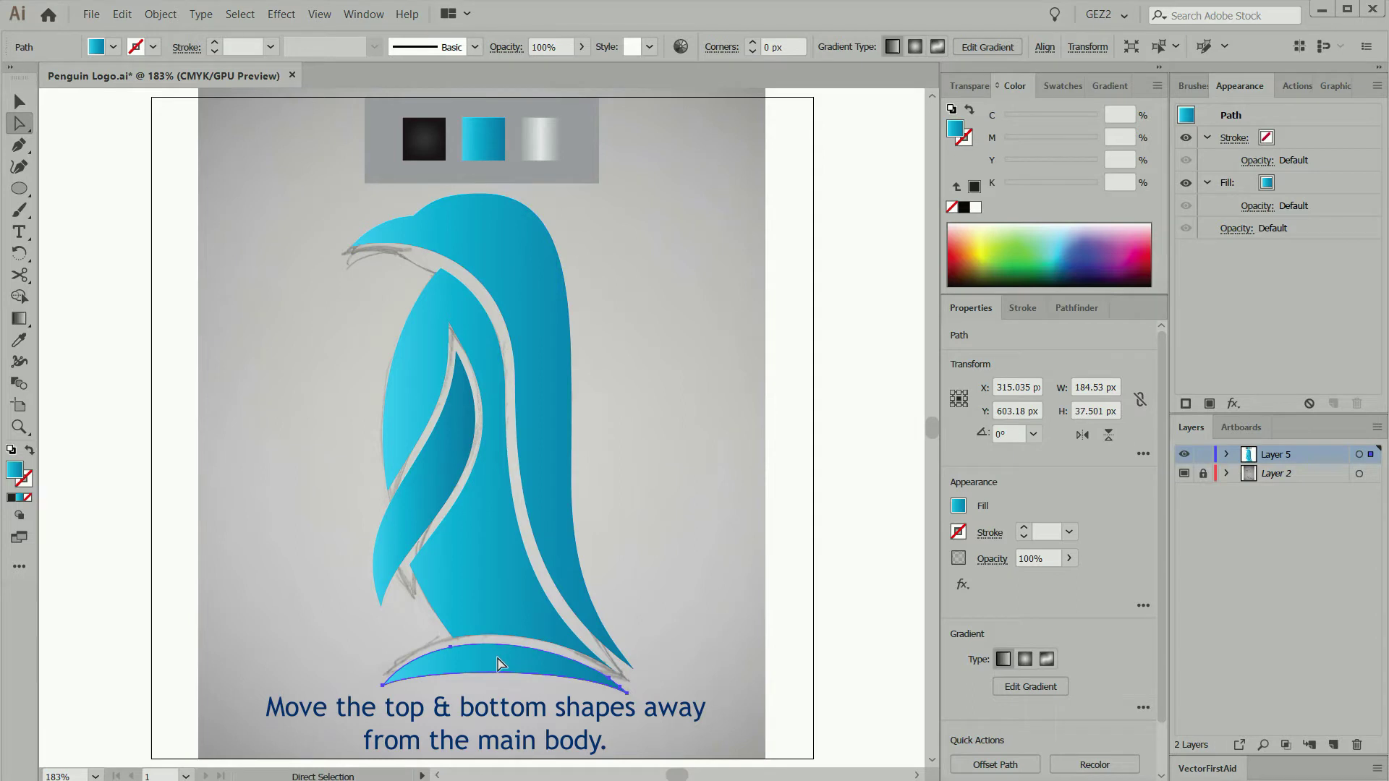
pyautogui.click(624, 546)
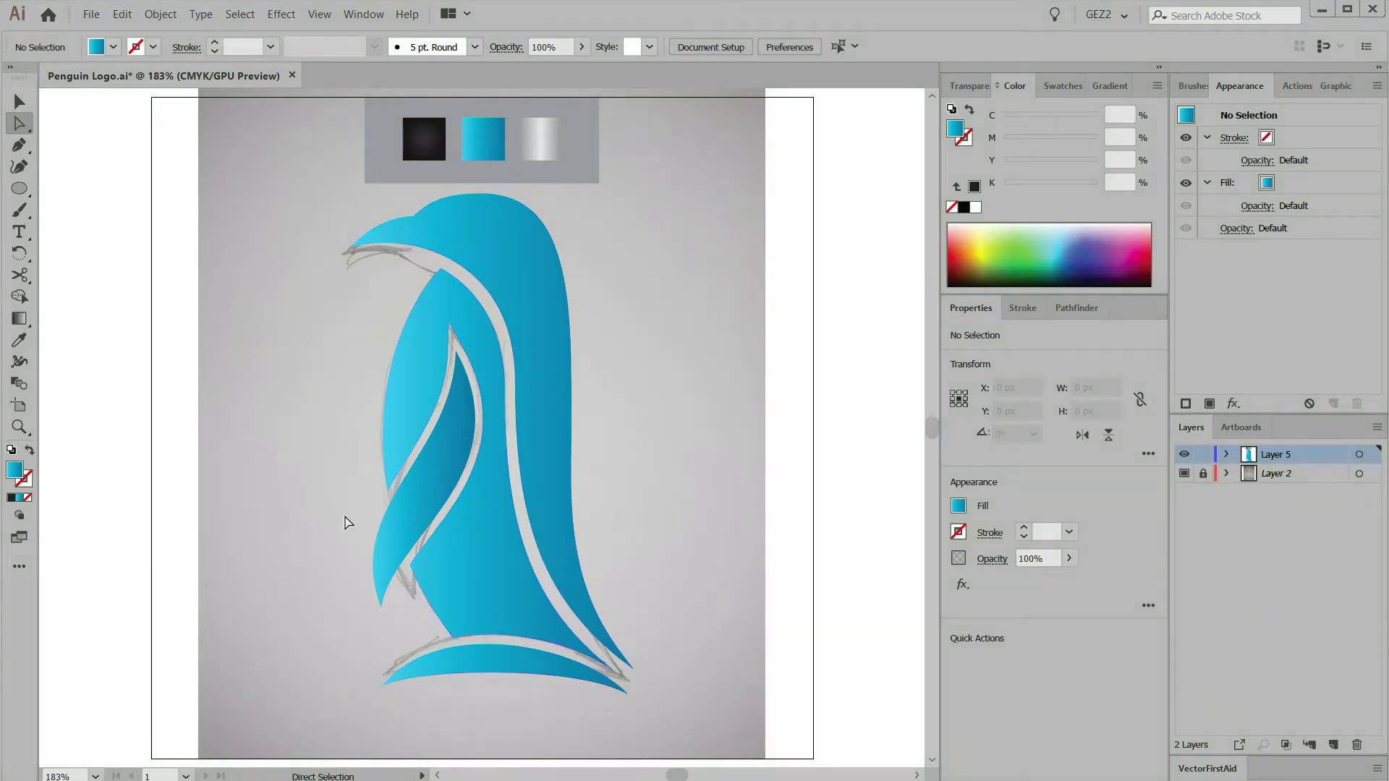
# In Outline view, draw a closed Pen shape from the body's lower edge along the sketched leg curve and around outside the wing, and return to Preview.
pyautogui.press('p')
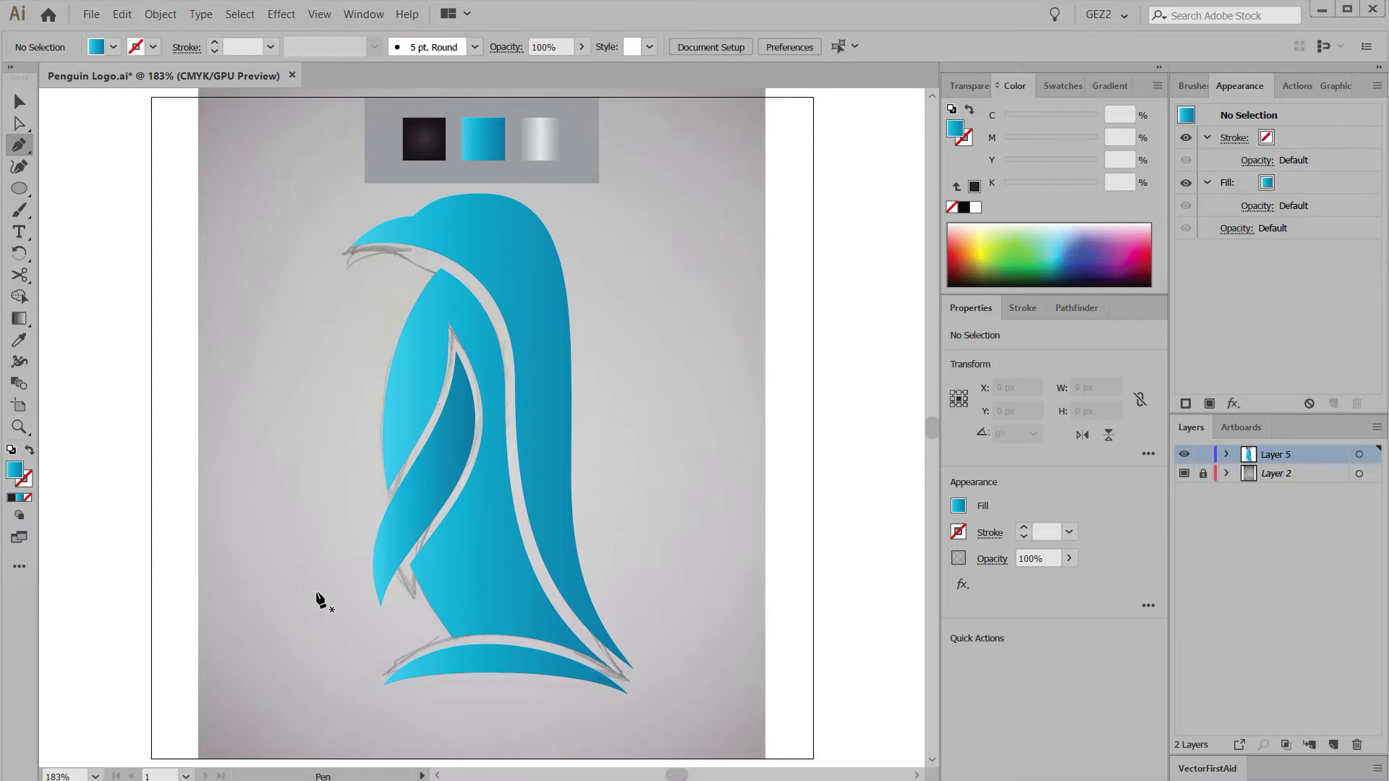
pyautogui.hotkey('ctrl', 'y')
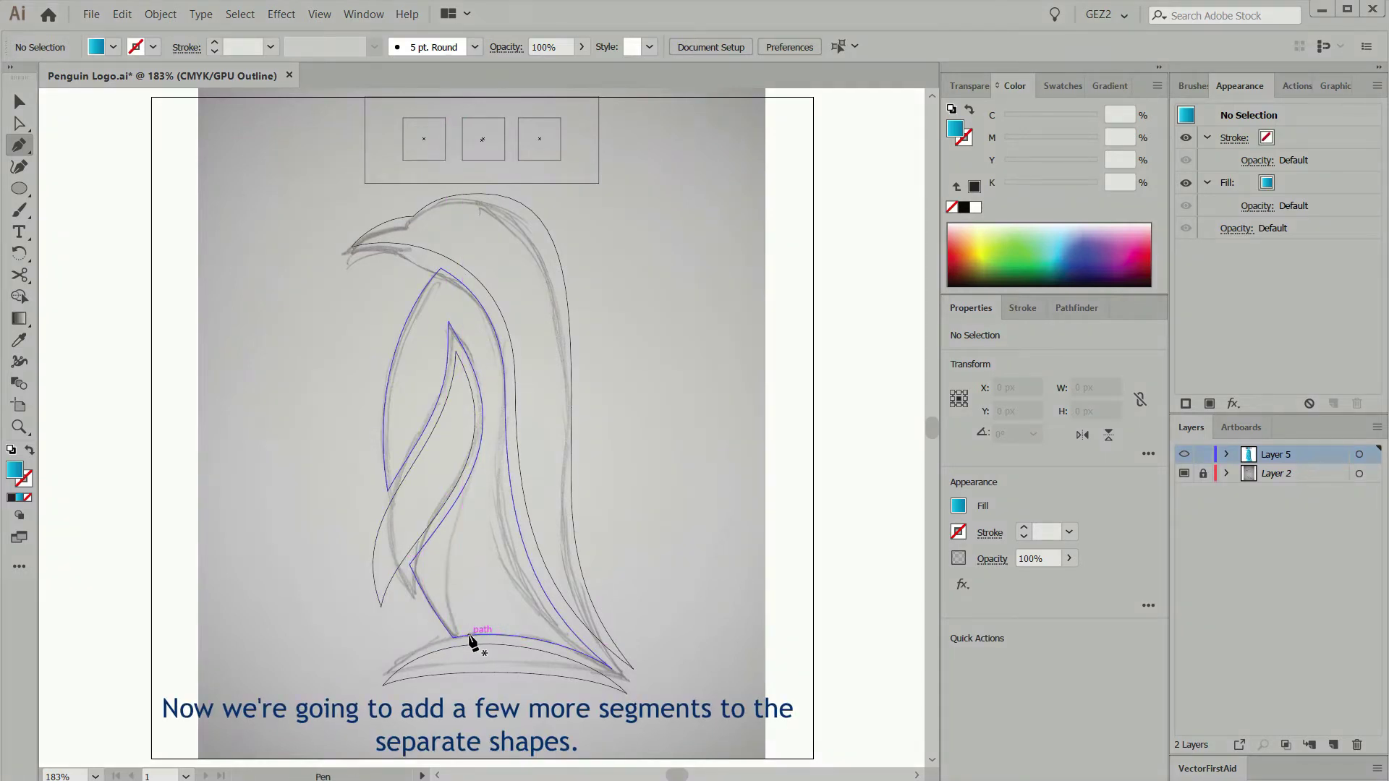
pyautogui.click(446, 613)
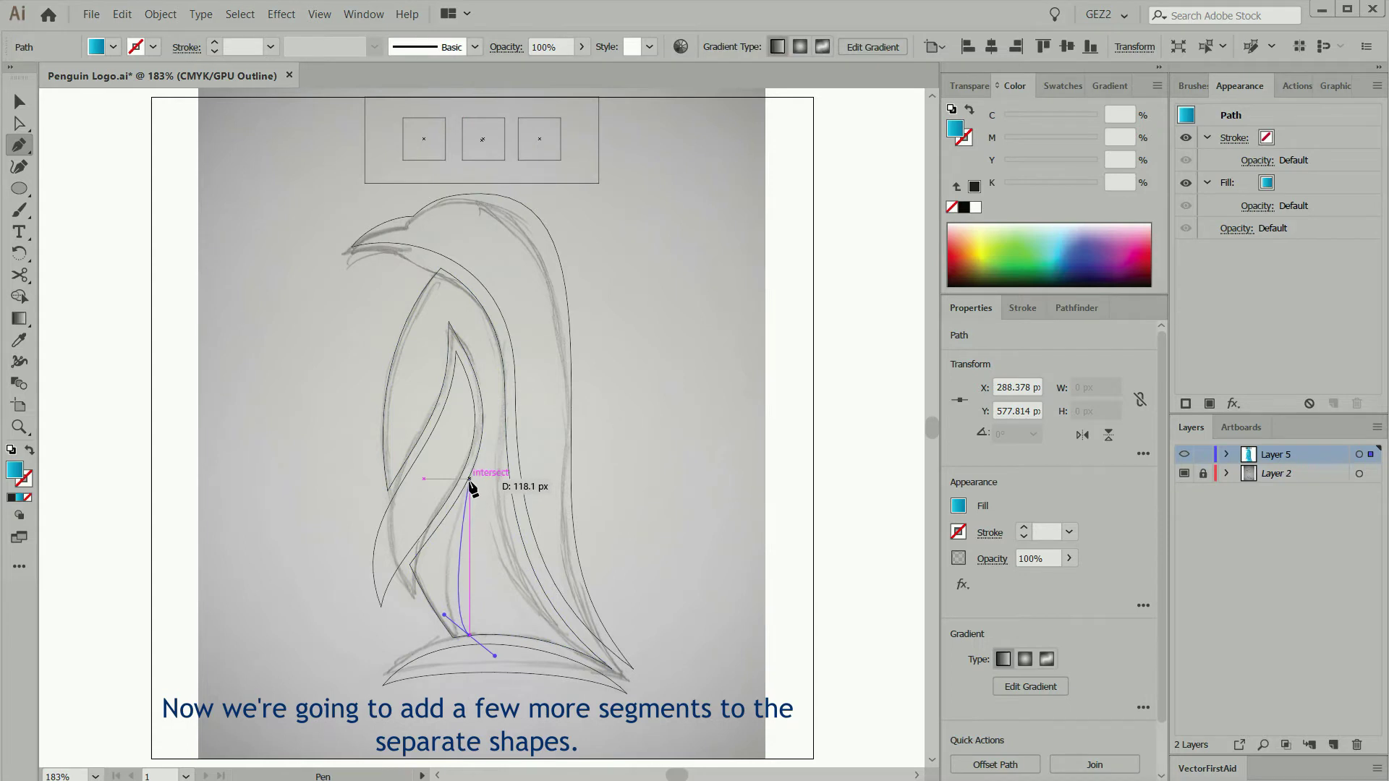
pyautogui.moveTo(469, 479); pyautogui.dragTo(489, 432)
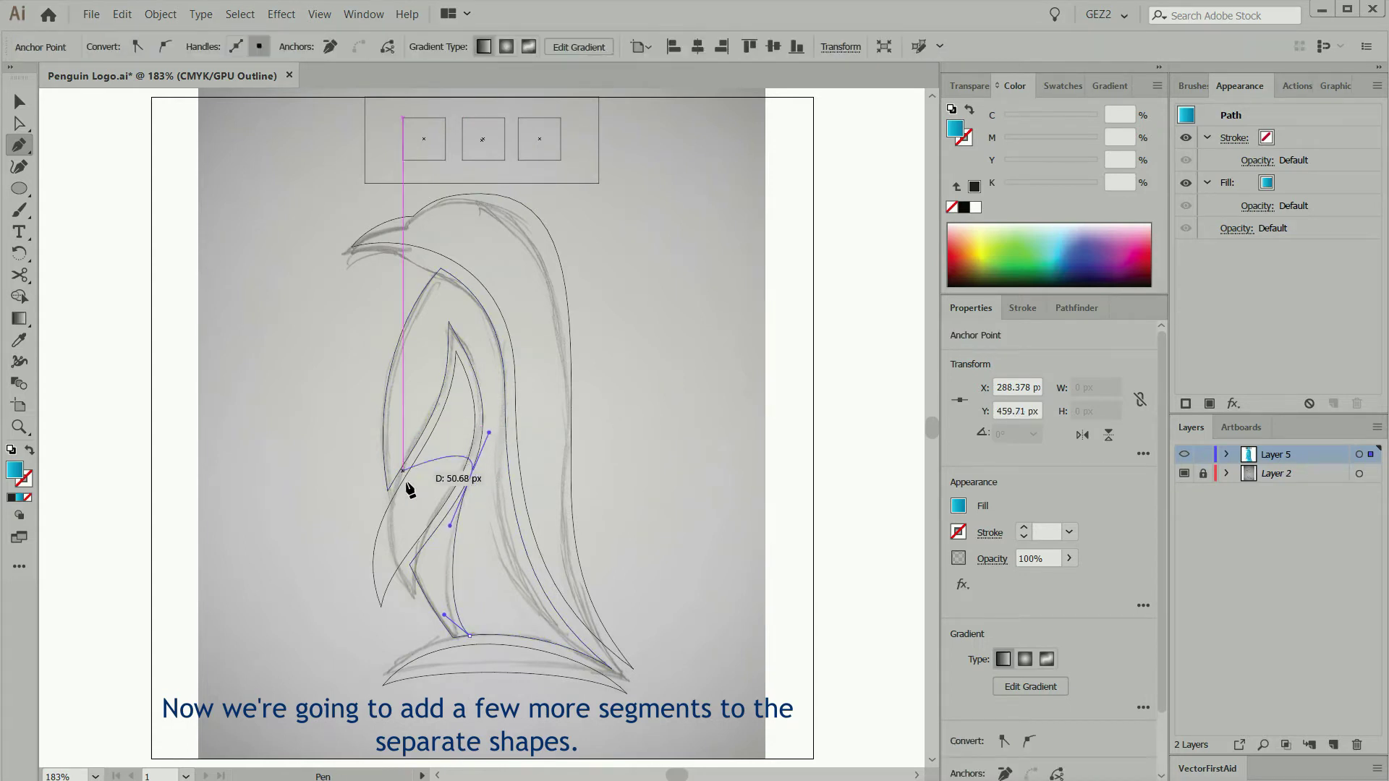
pyautogui.moveTo(391, 518); pyautogui.dragTo(307, 587)
pyautogui.click(300, 622)
pyautogui.click(332, 656)
pyautogui.click(373, 654)
pyautogui.moveTo(469, 636); pyautogui.dragTo(444, 615)
pyautogui.hotkey('ctrl', 'y')
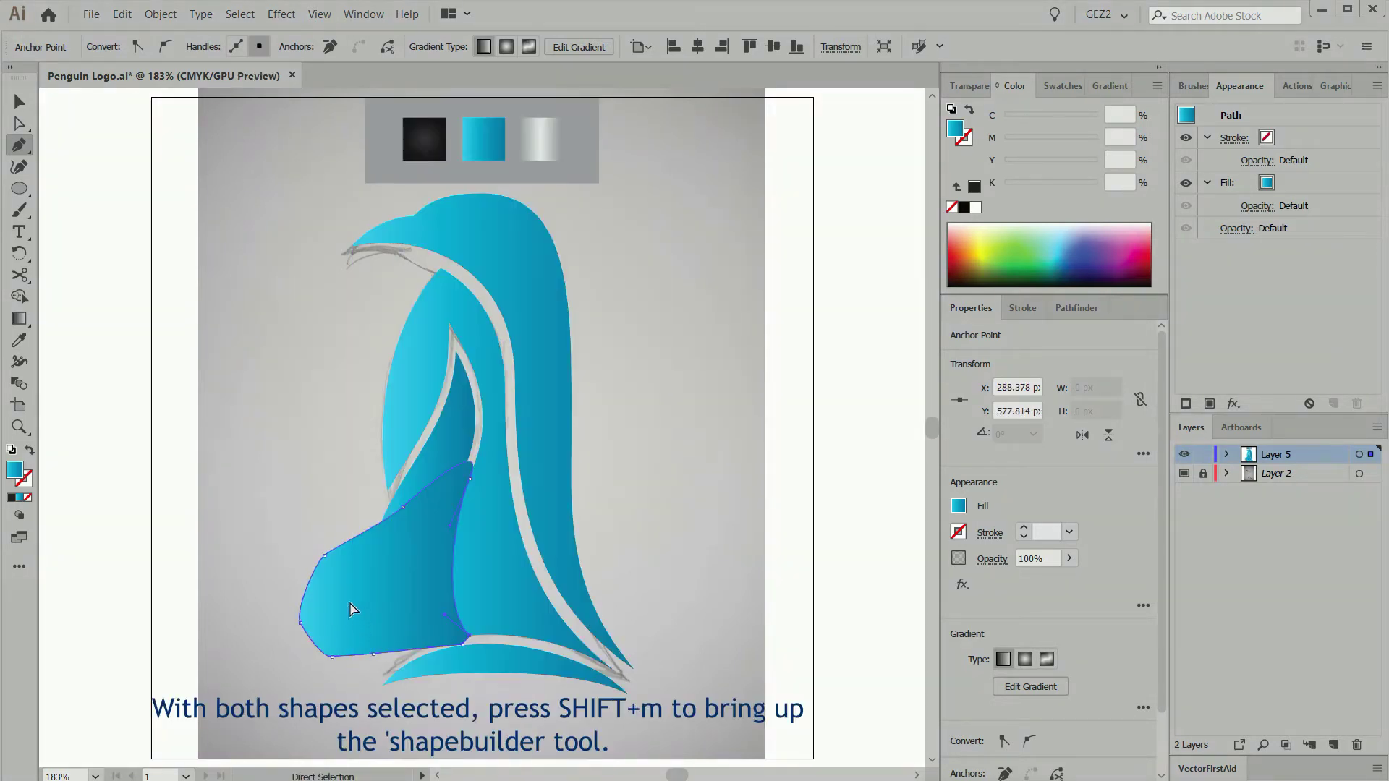
# With the new shape and the body selected, remove the excess outside the body using Shape Builder, keeping the overlapping leg segment separate.
pyautogui.keyDown('shift'); pyautogui.click(477, 588); pyautogui.keyUp('shift')
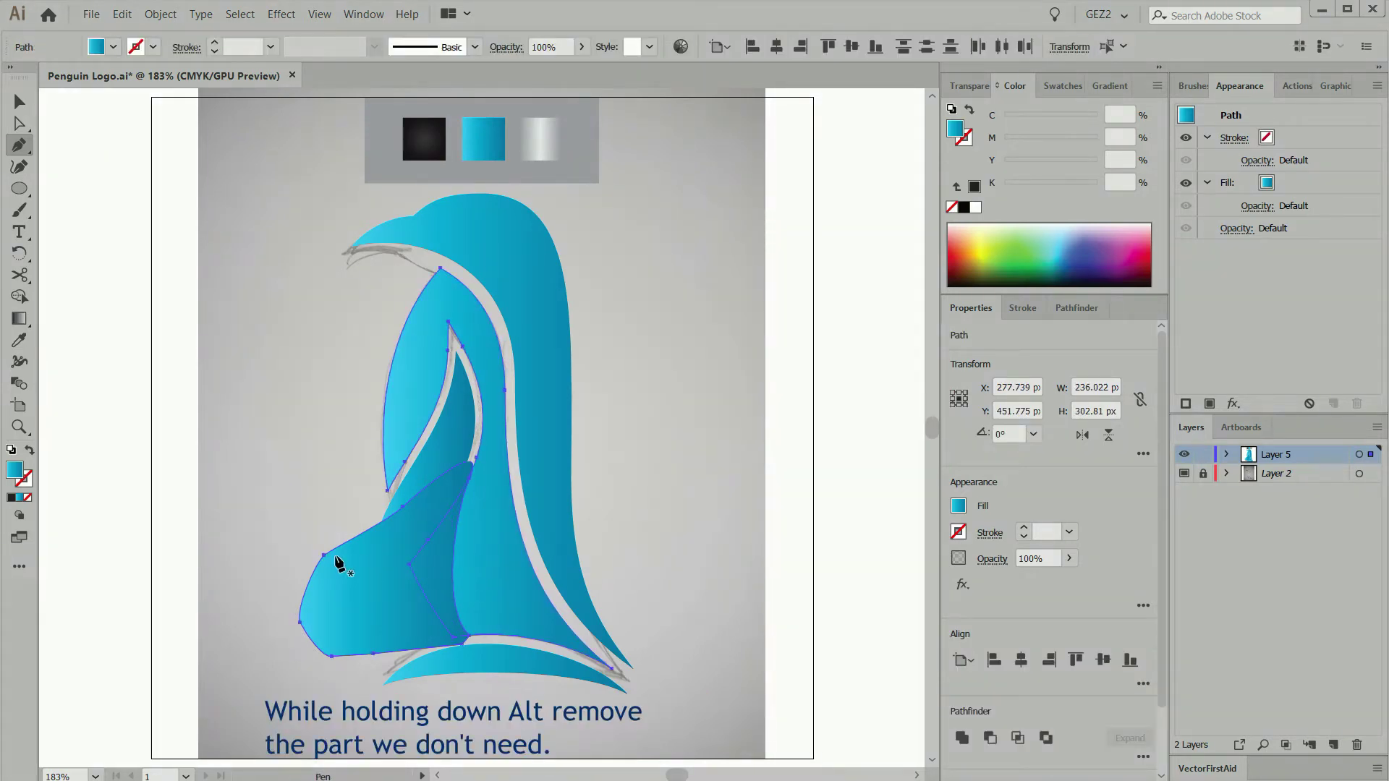
pyautogui.hotkey('shift', 'm')
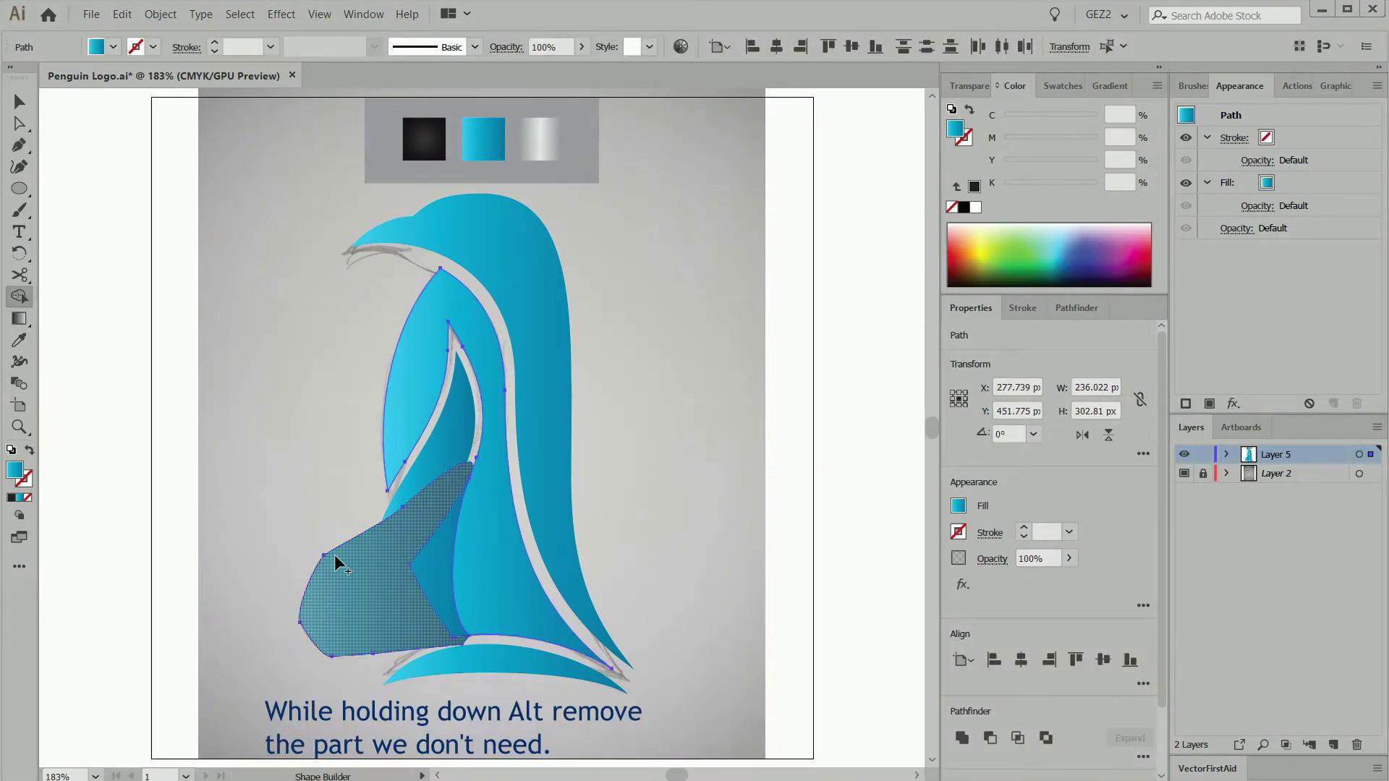
pyautogui.keyDown('alt'); pyautogui.click(336, 618); pyautogui.keyUp('alt')
pyautogui.press('a')
pyautogui.click(340, 627)
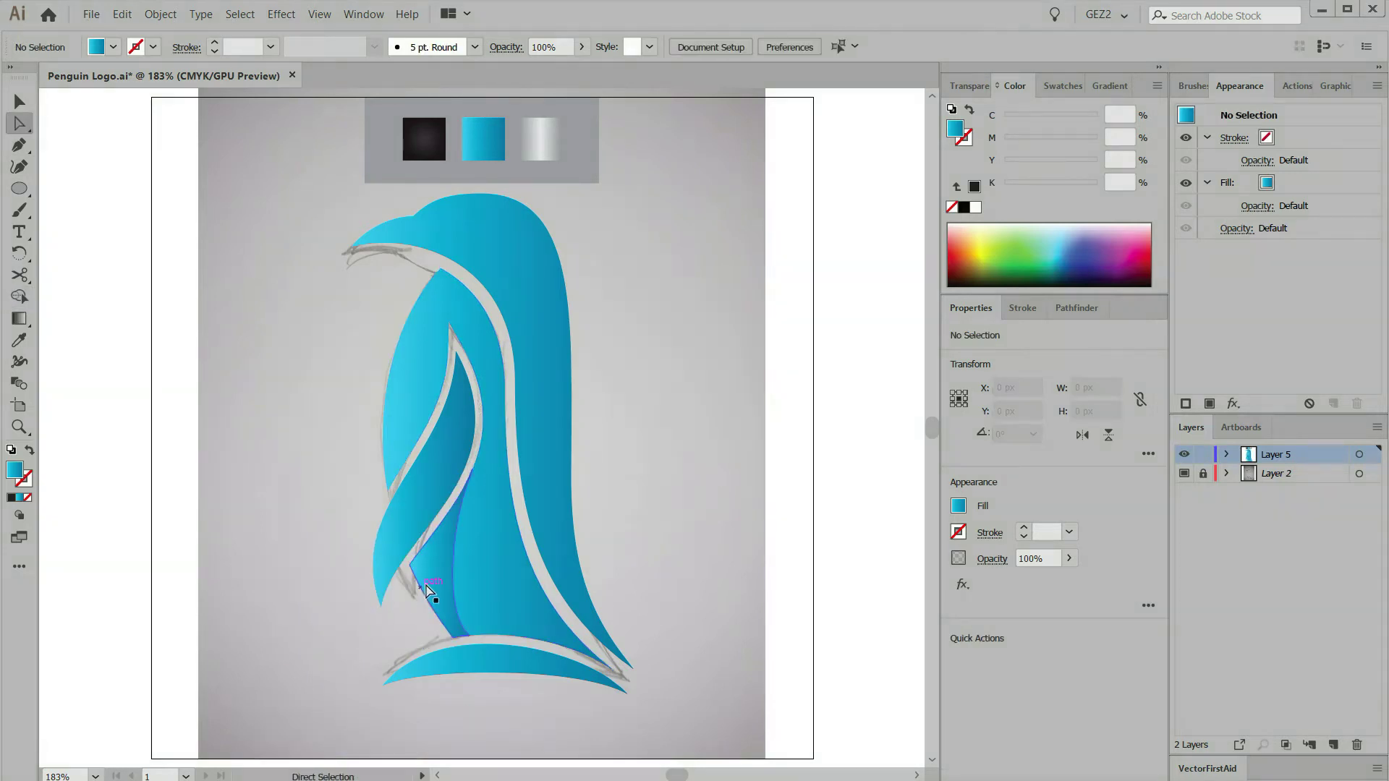
pyautogui.moveTo(430, 584); pyautogui.dragTo(346, 587)
pyautogui.hotkey('ctrl', 'z')
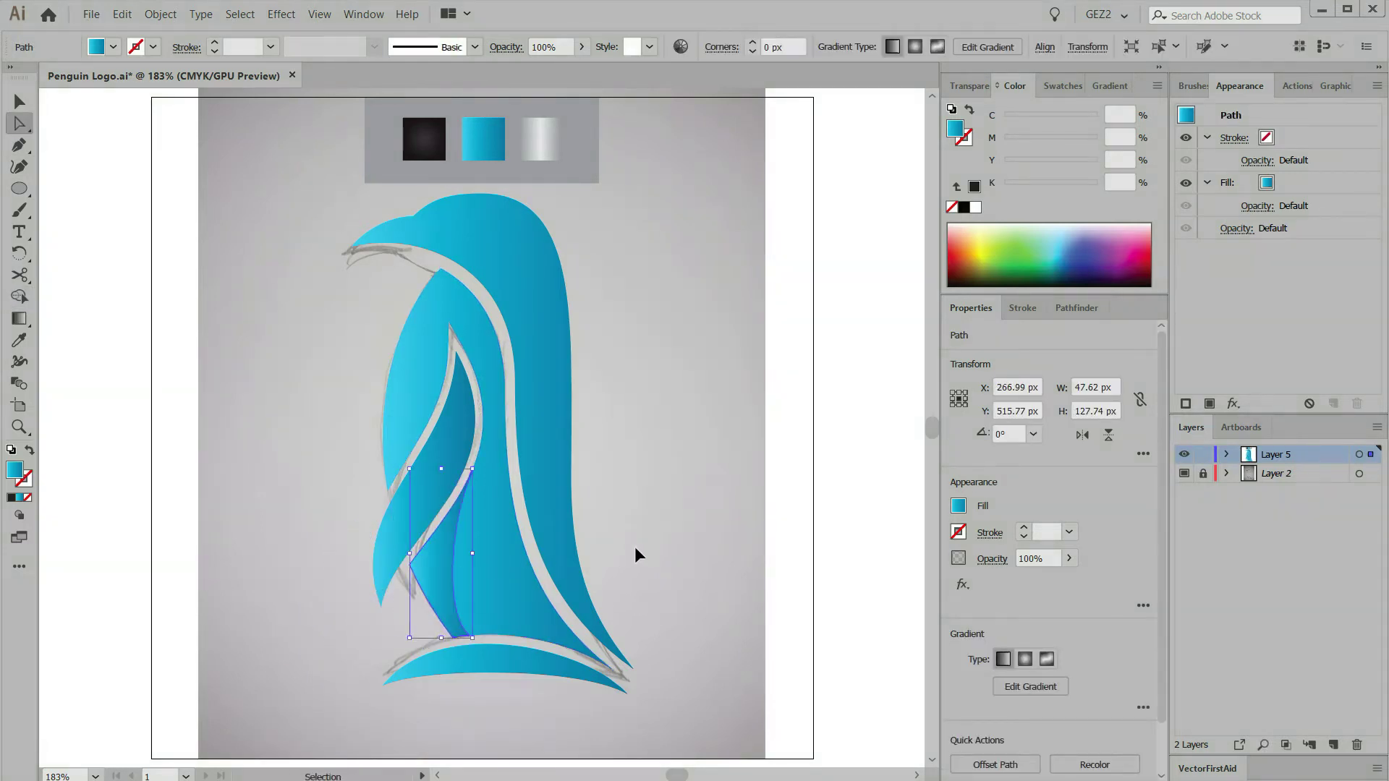
# Draw a closed Pen shape curving from the crown down inside the back to the tail tip and around outside the back.
pyautogui.click(635, 547)
pyautogui.press('p')
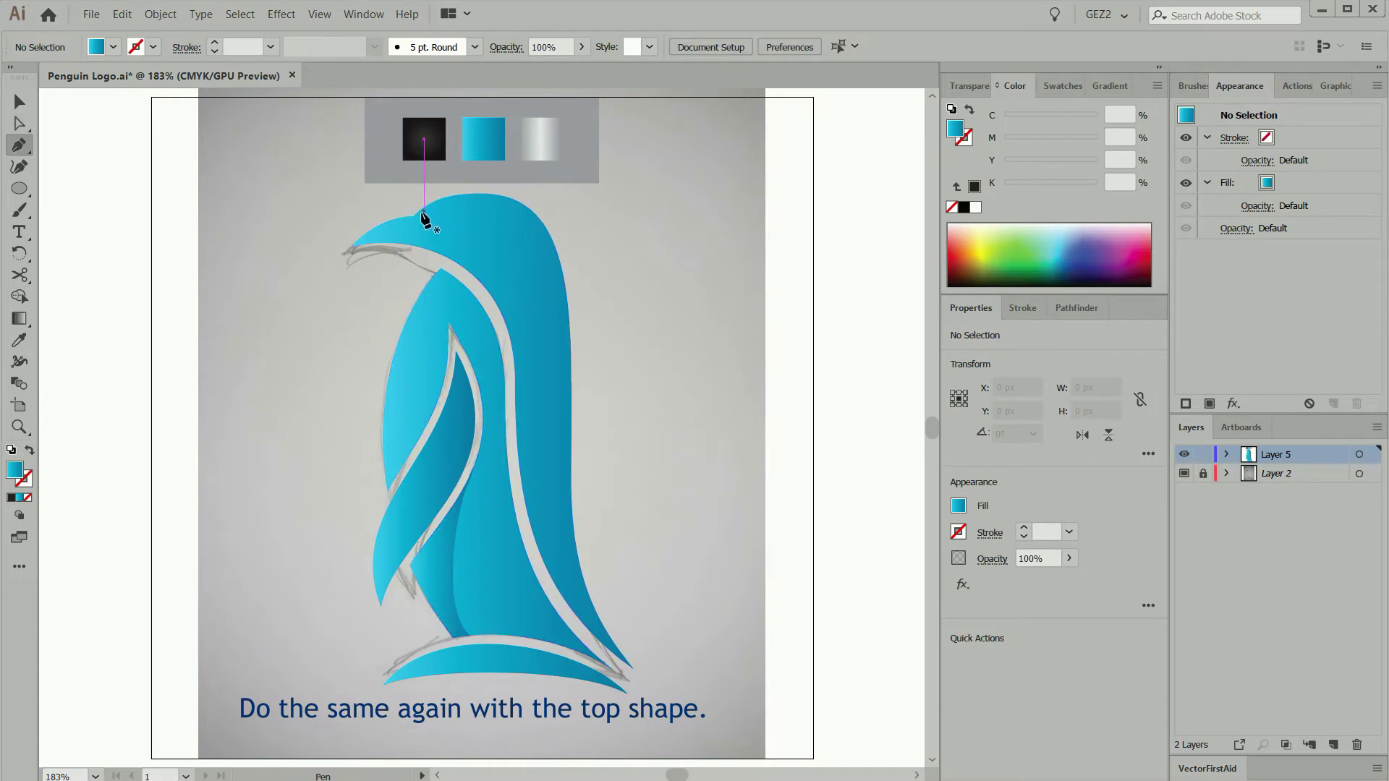
pyautogui.moveTo(413, 216); pyautogui.dragTo(494, 217)
pyautogui.moveTo(548, 371); pyautogui.dragTo(551, 501)
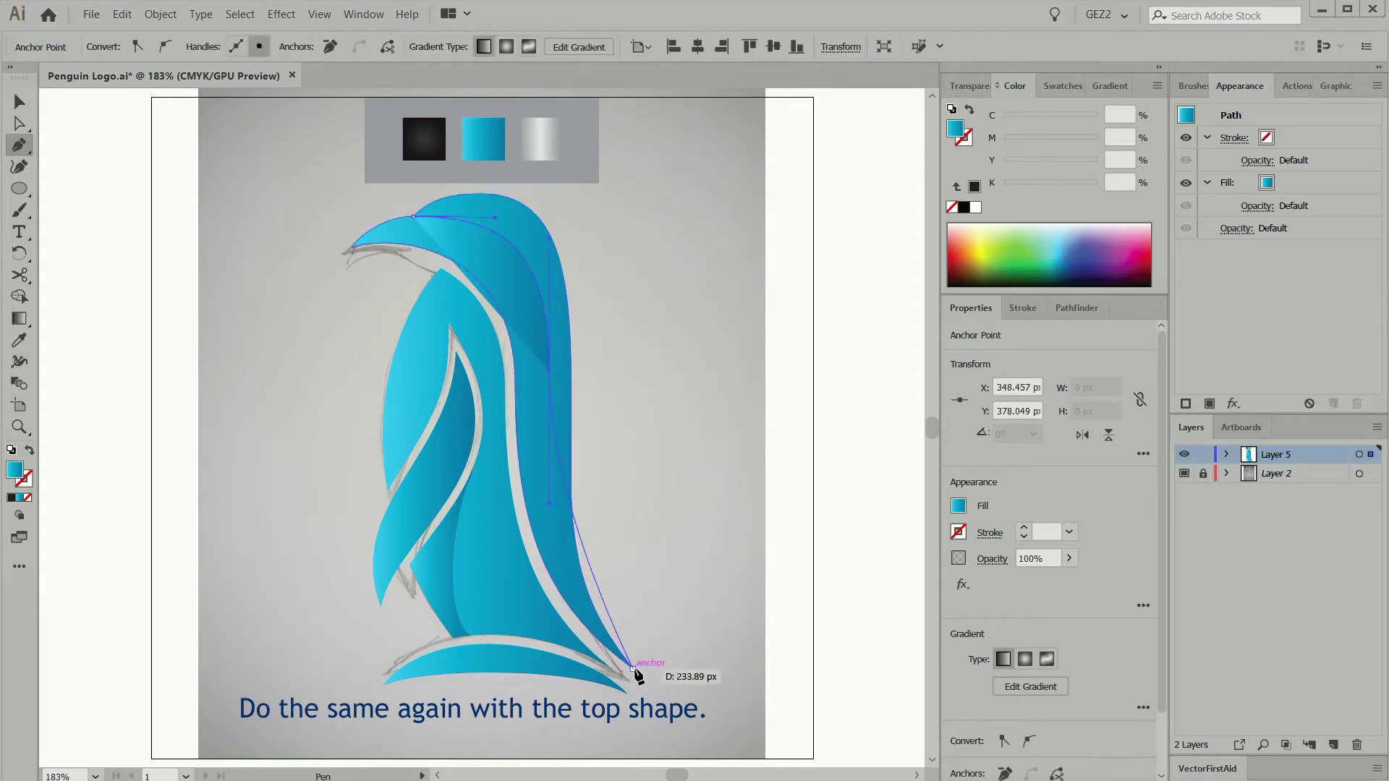
pyautogui.moveTo(634, 670); pyautogui.dragTo(712, 733)
pyautogui.click(729, 421)
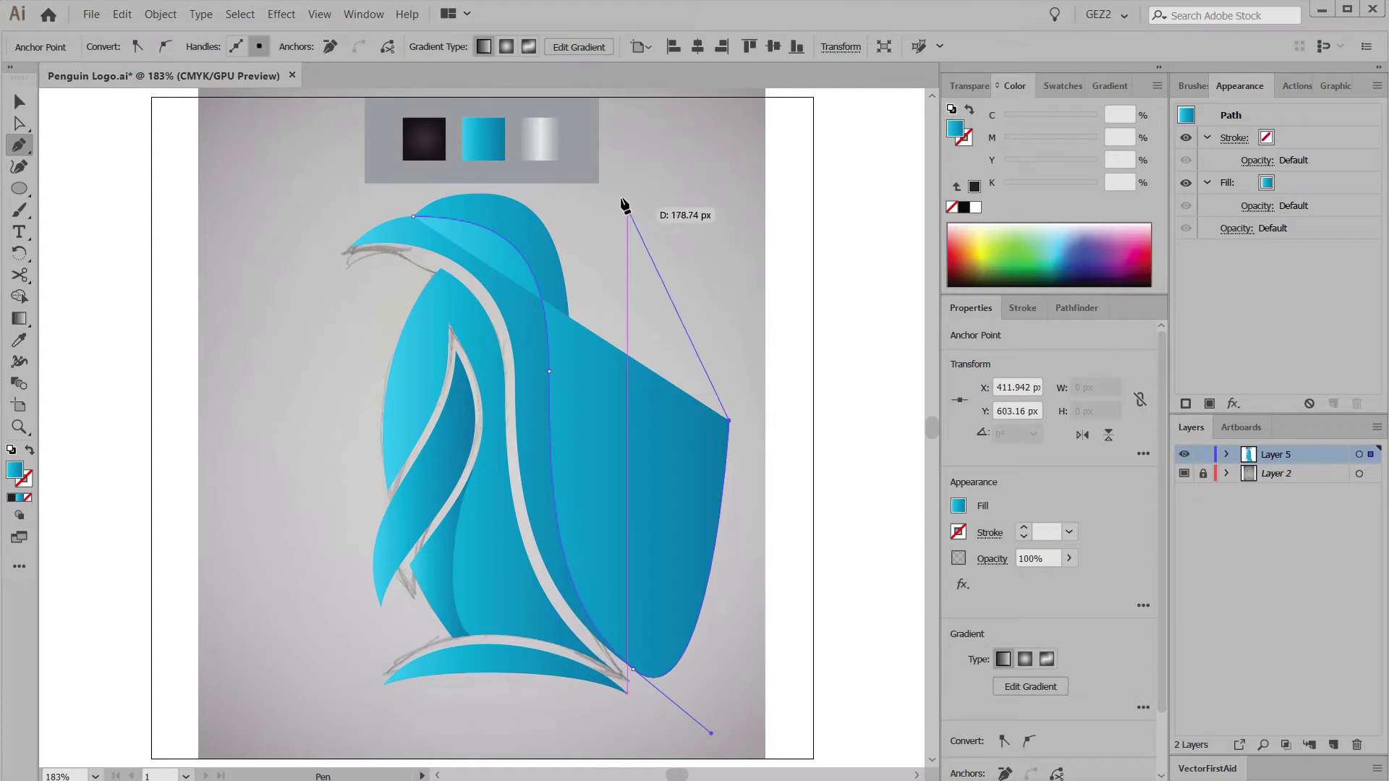
pyautogui.click(615, 193)
pyautogui.click(457, 183)
pyautogui.click(383, 199)
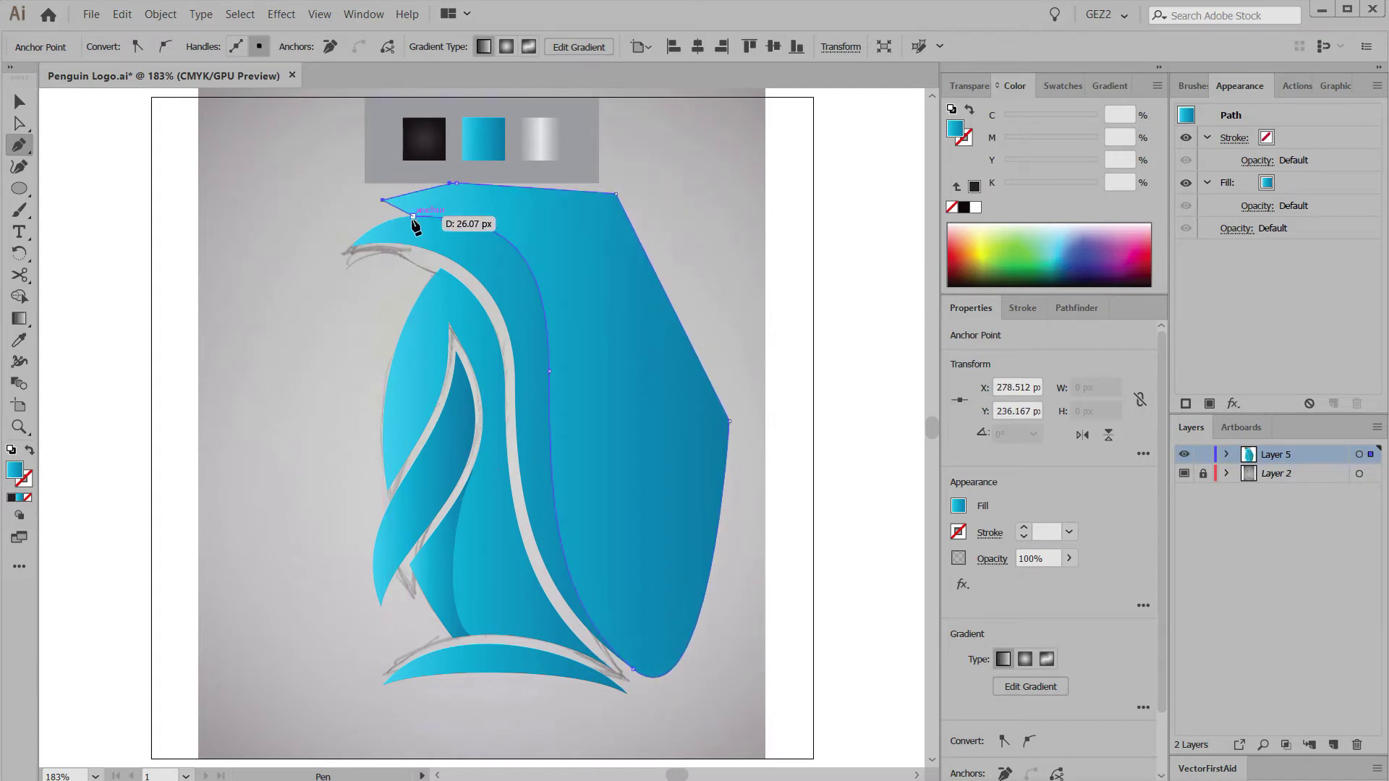
pyautogui.click(413, 216)
pyautogui.keyDown('ctrl'); pyautogui.click(365, 208); pyautogui.keyUp('ctrl')
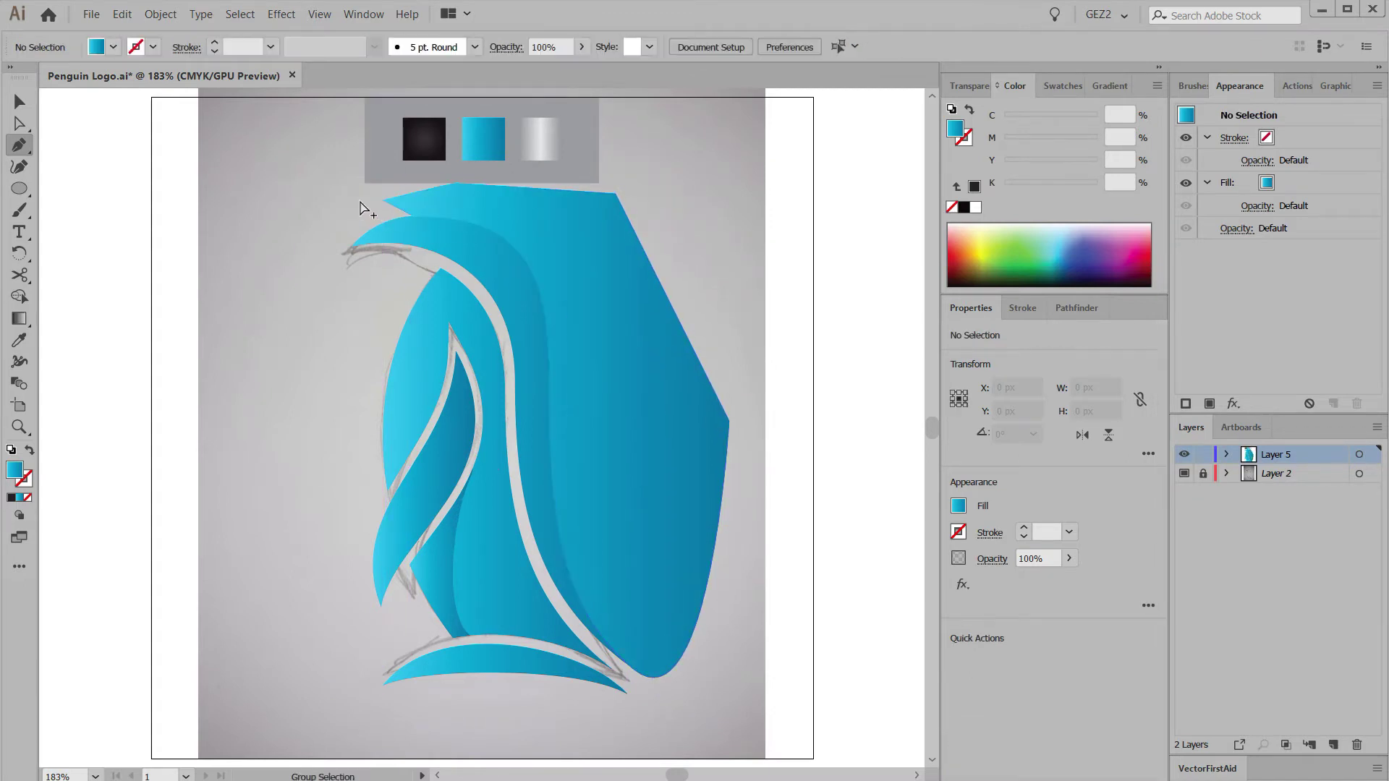
# With the new shape and the head-and-back shape selected, remove the excess outside the back using Shape Builder, keeping the overlapping outer segment separate.
pyautogui.keyDown('ctrl'); pyautogui.click(427, 230); pyautogui.keyUp('ctrl')
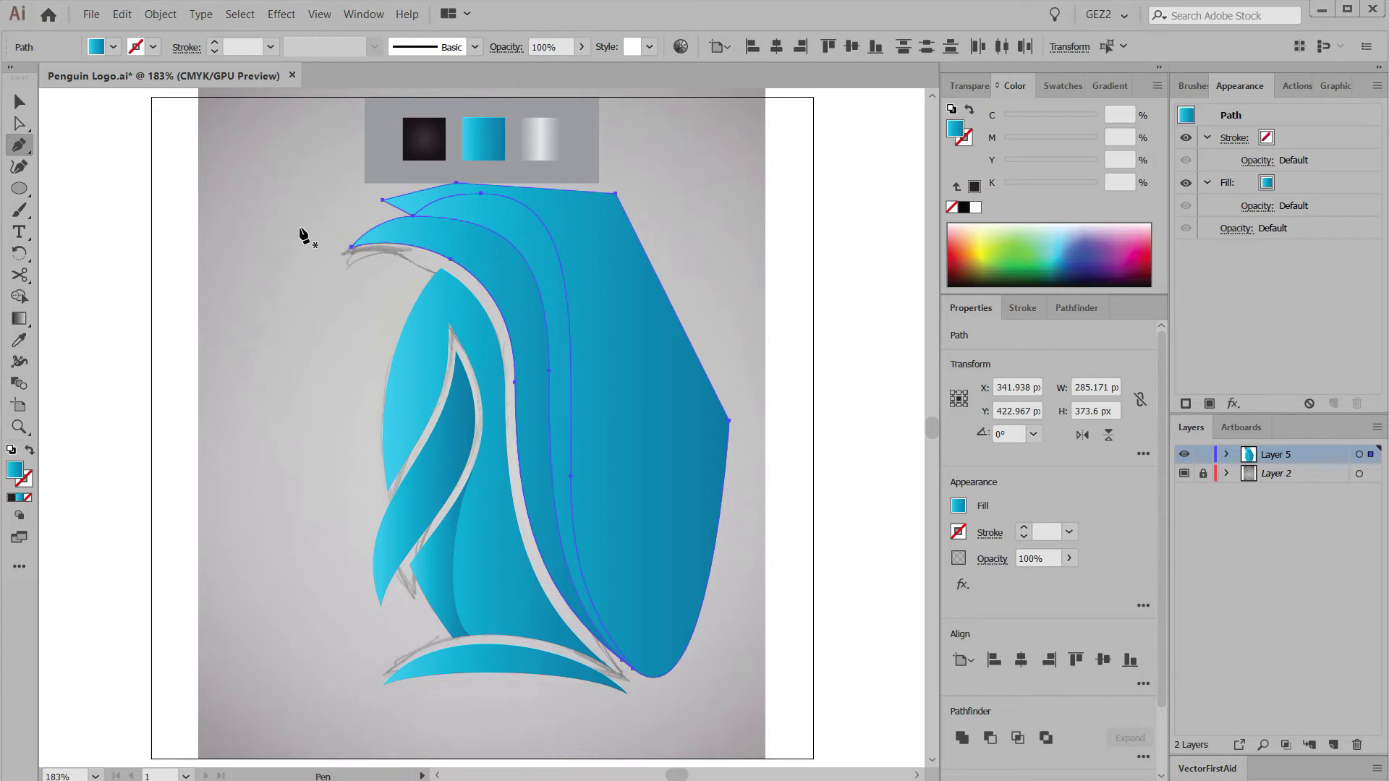
pyautogui.hotkey('shift', 'm')
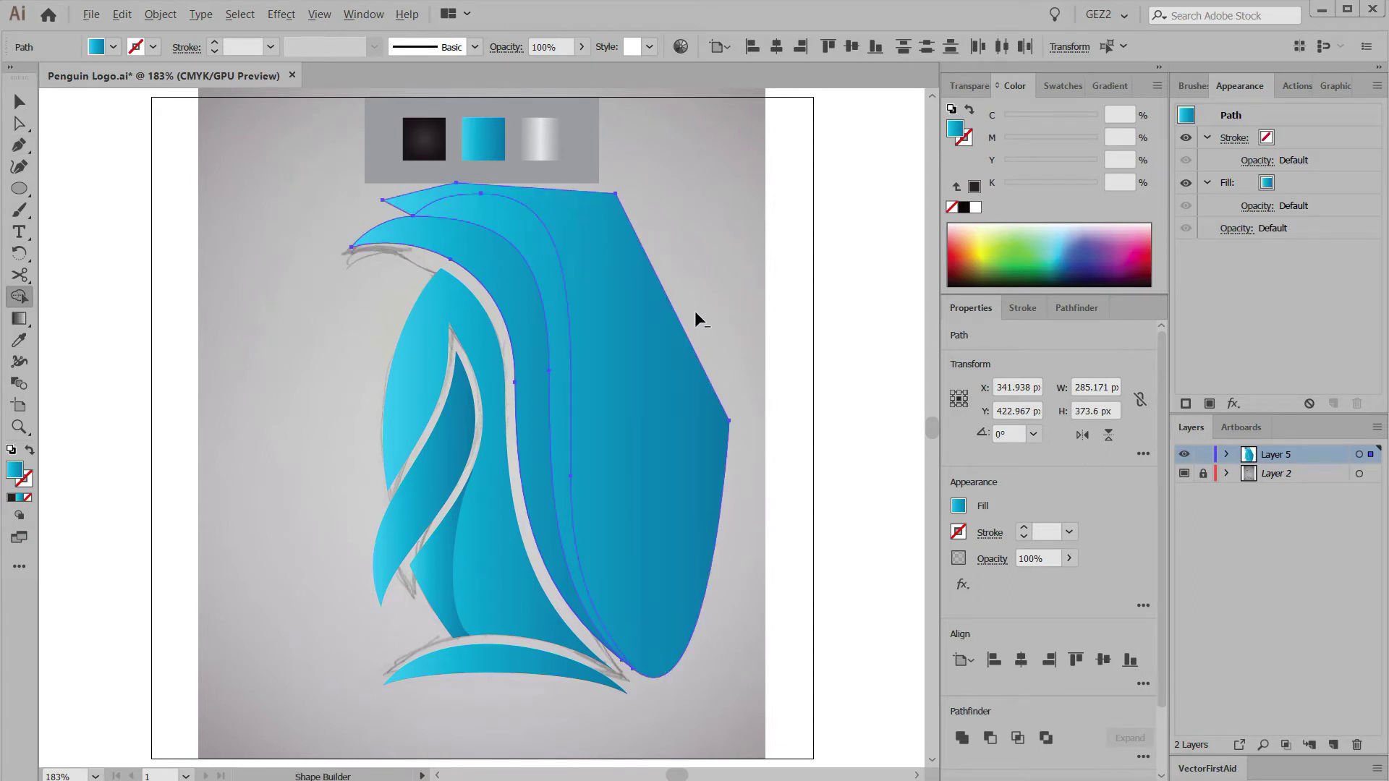
pyautogui.keyDown('alt'); pyautogui.click(662, 333); pyautogui.keyUp('alt')
pyautogui.keyDown('ctrl'); pyautogui.click(669, 398); pyautogui.keyUp('ctrl')
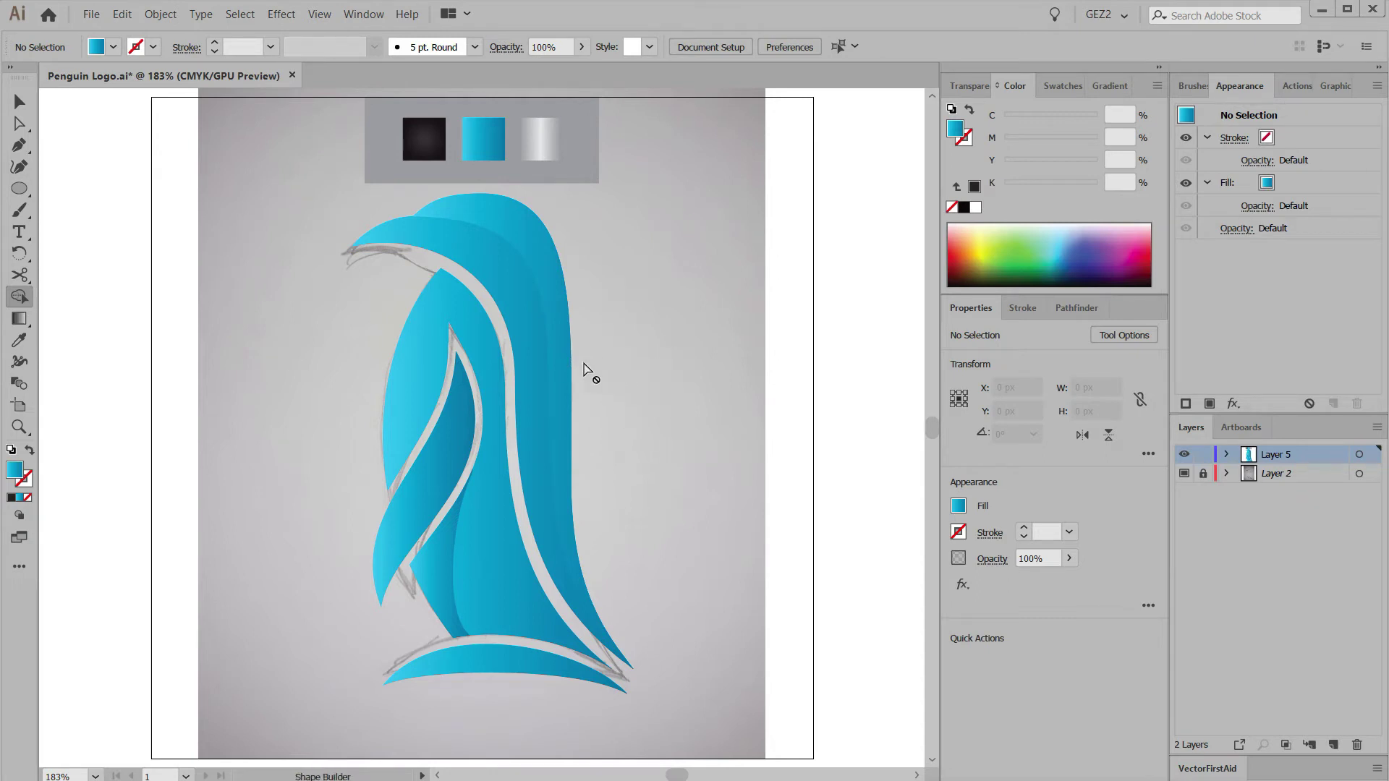
pyautogui.press('a')
pyautogui.click(637, 356)
pyautogui.press('Delete')
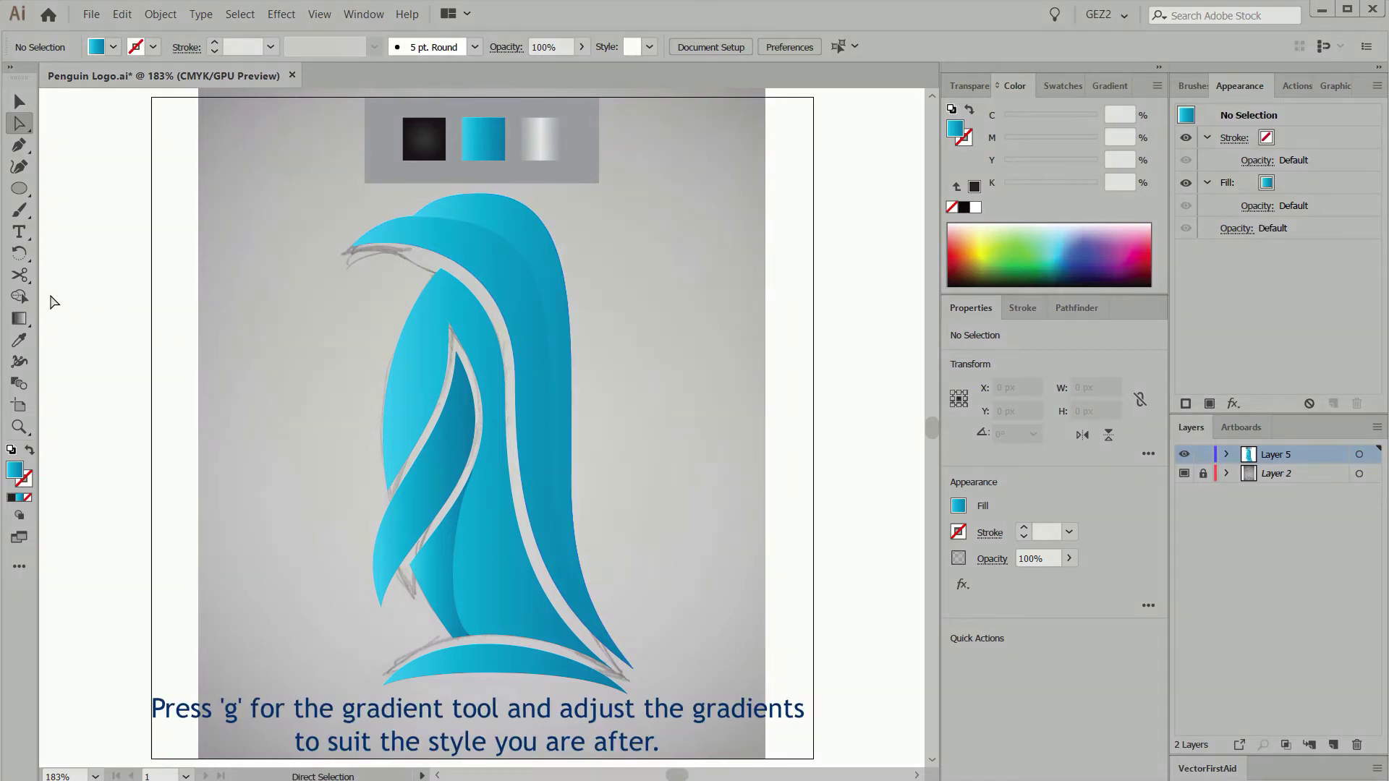
# Redirect the back gradients: outer segment light at the crown to dark near the tail, inner segment light at mid-back to dark at the head.
pyautogui.click(21, 323)
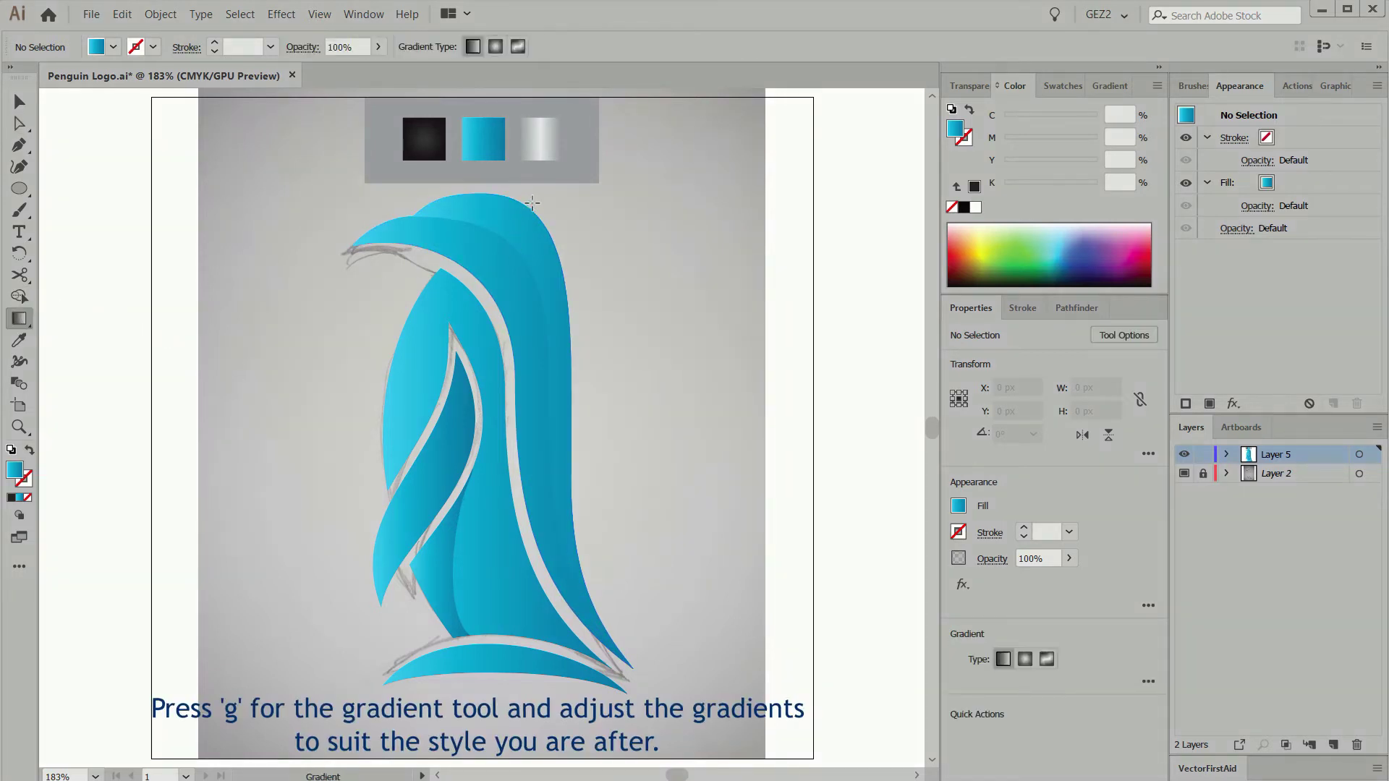
pyautogui.click(561, 319)
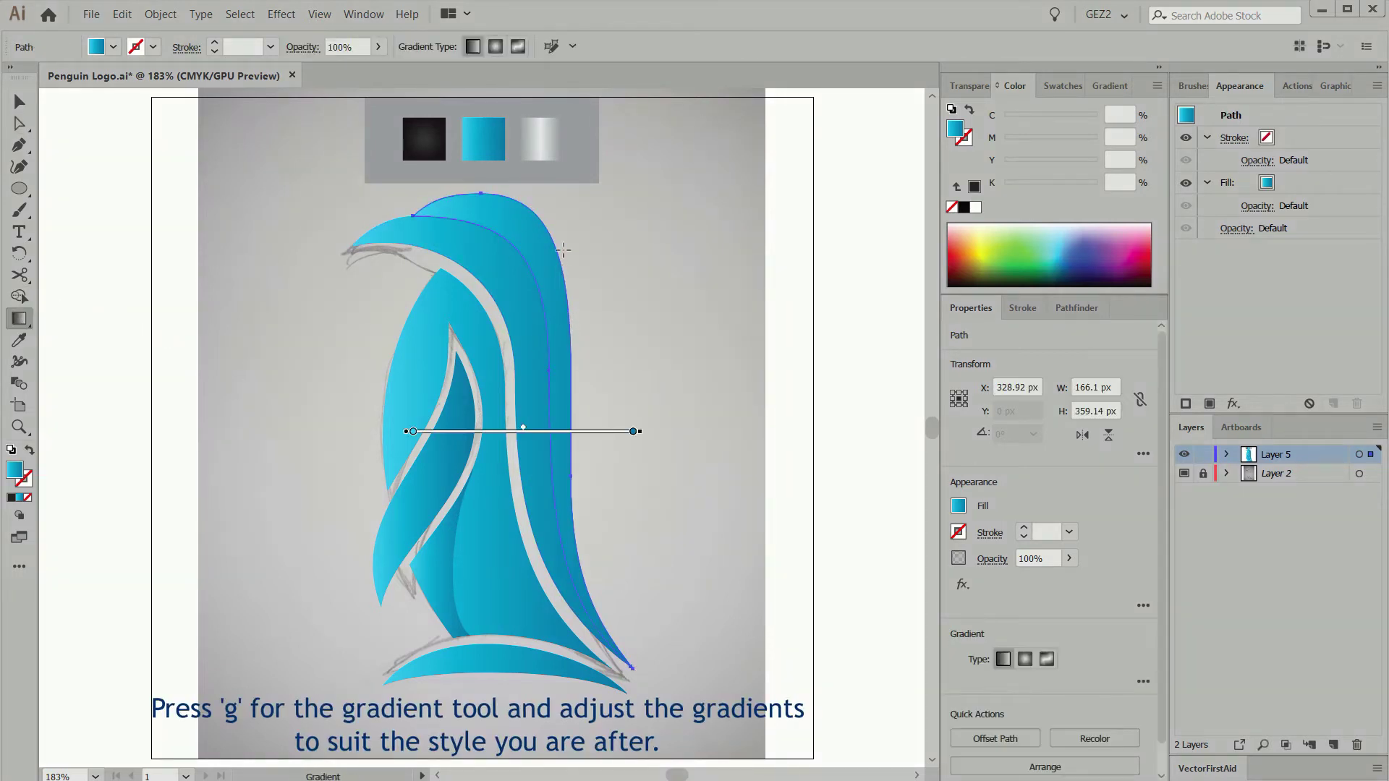
pyautogui.moveTo(565, 216)
pyautogui.mouseDown()
pyautogui.moveTo(568, 547)
pyautogui.moveTo(626, 554)
pyautogui.mouseUp()
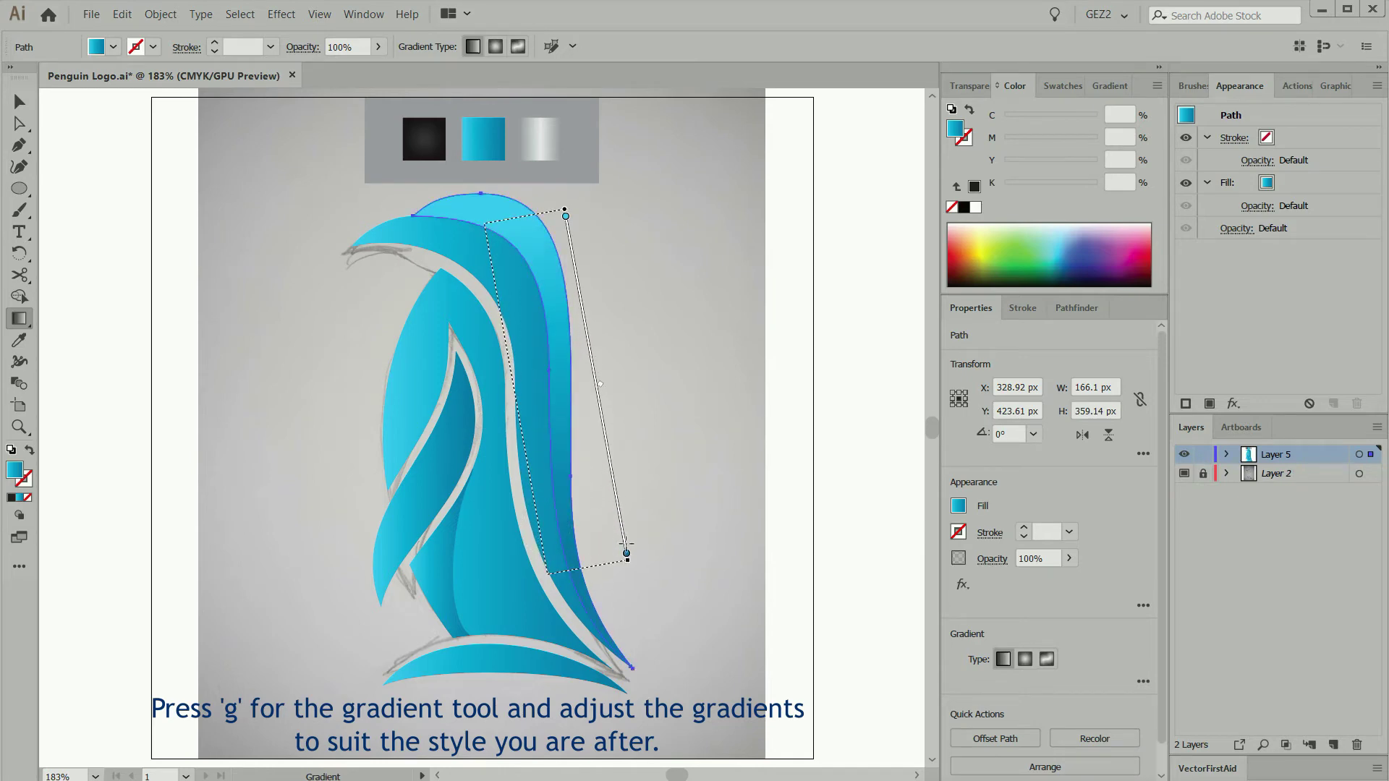
pyautogui.click(483, 273)
pyautogui.moveTo(576, 528); pyautogui.dragTo(490, 189)
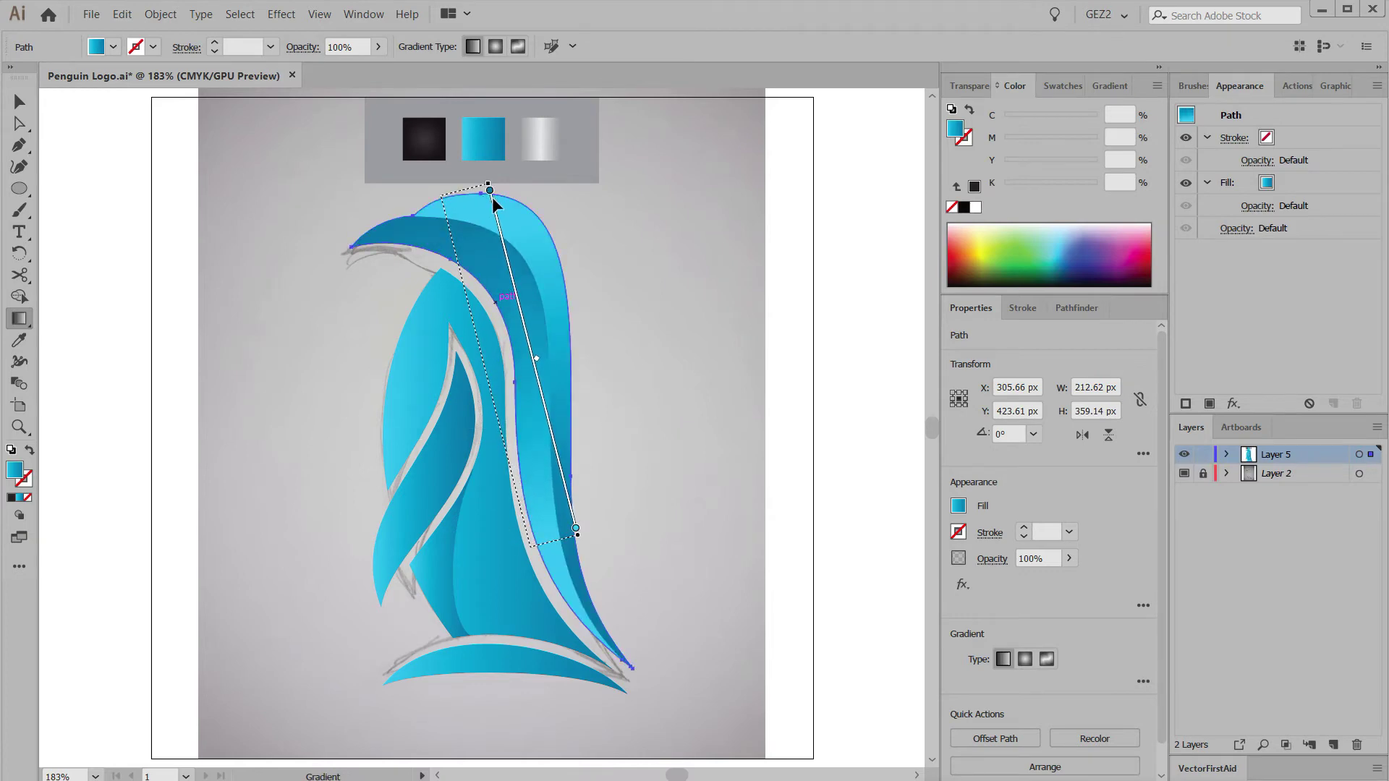
pyautogui.moveTo(510, 441); pyautogui.dragTo(500, 172)
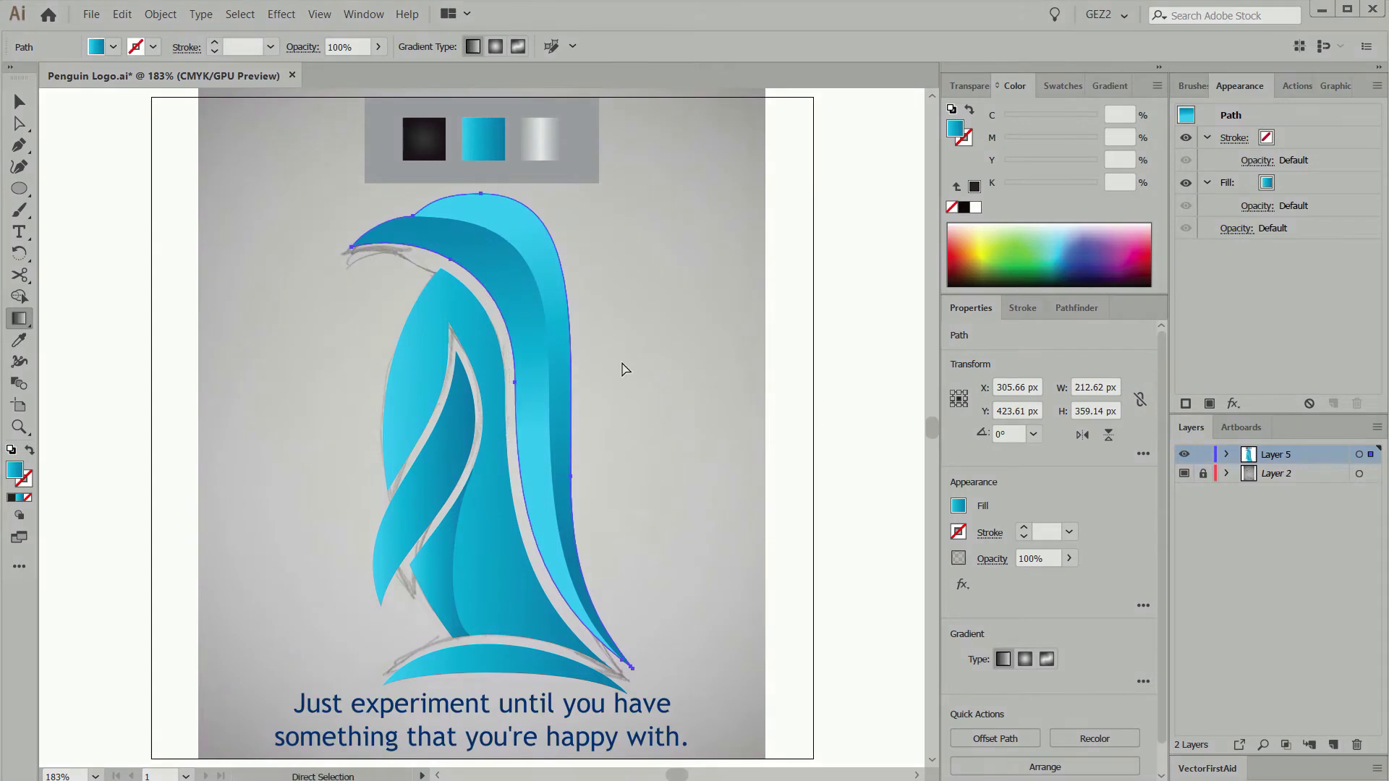
pyautogui.hotkey('ctrl', 'shift', 'a')
# Redirect the leg segment's gradient from light at its base to dark near the wing, and the main body's from light chest to dark lower back.
pyautogui.press('ctrl')
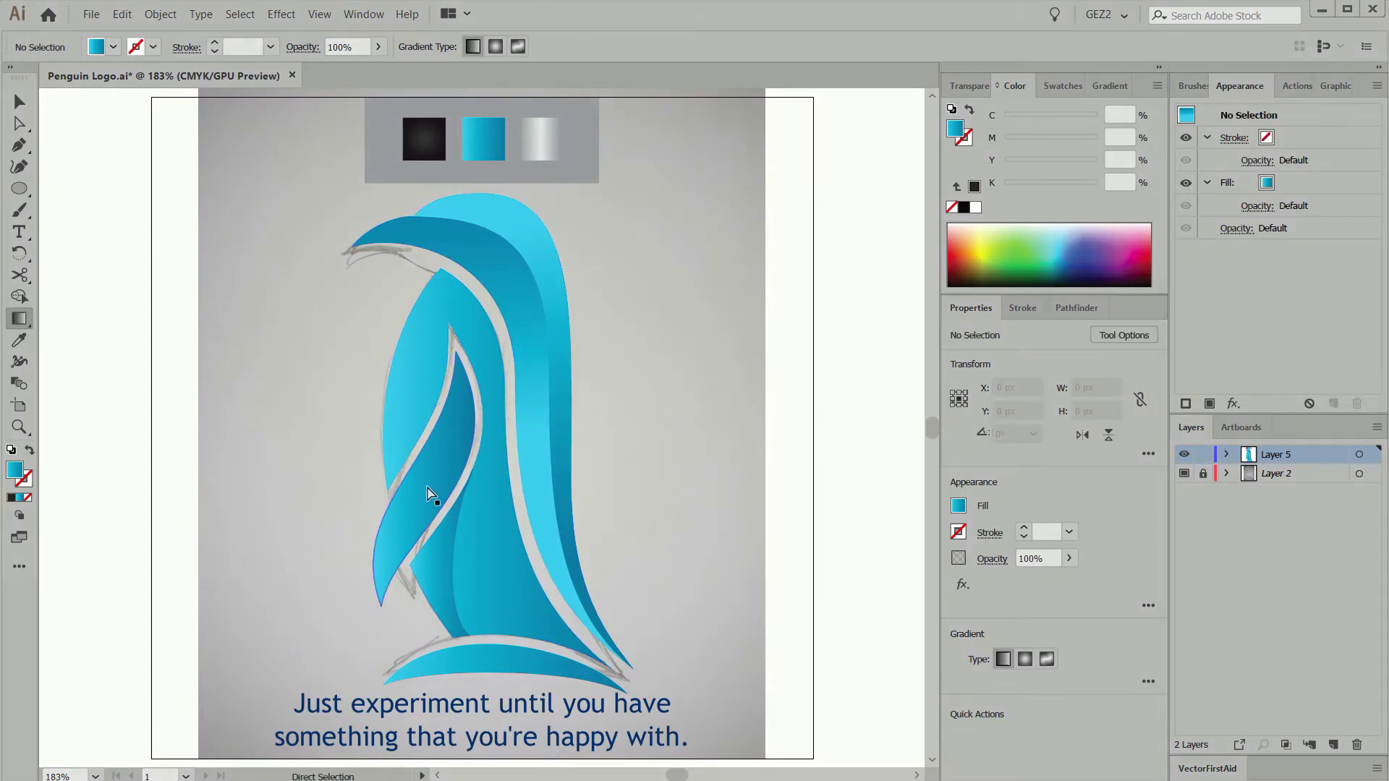
pyautogui.click(447, 595)
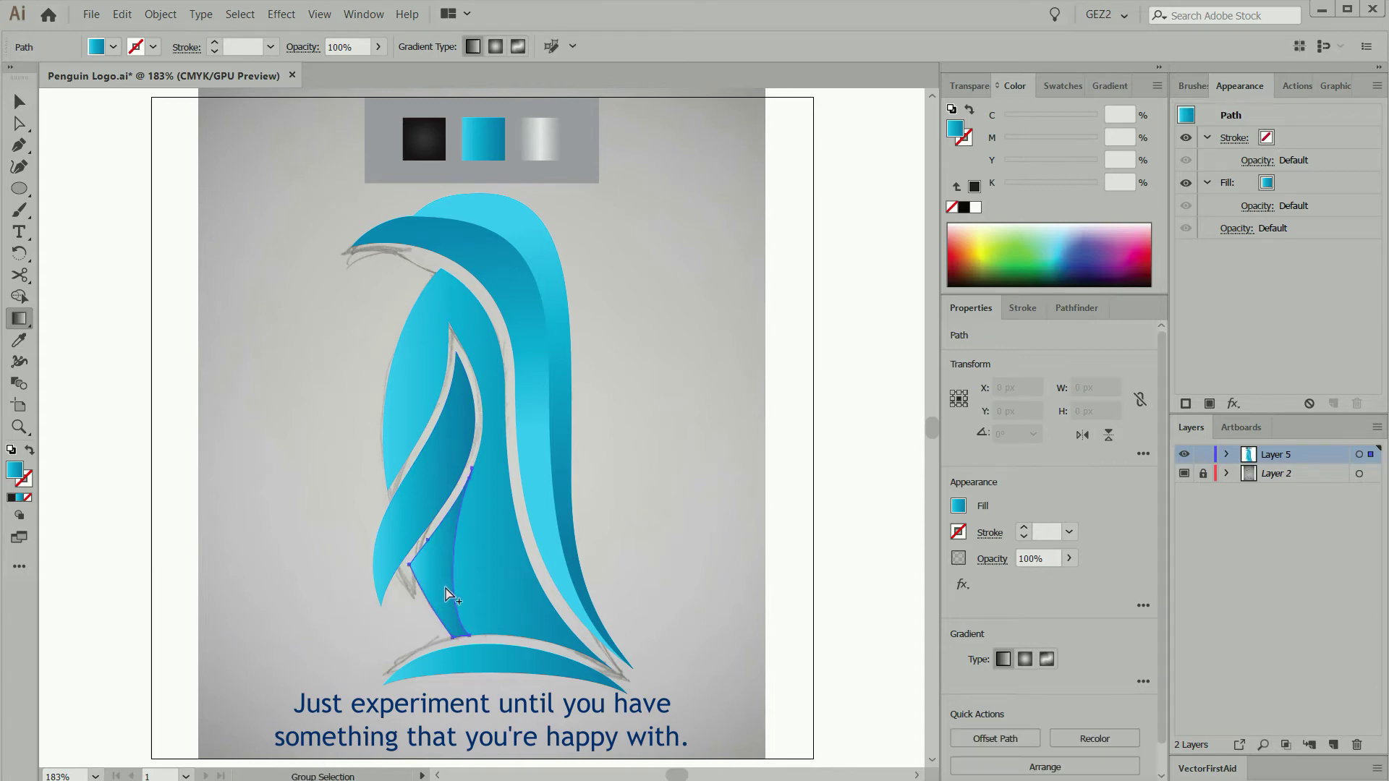
pyautogui.moveTo(494, 632); pyautogui.dragTo(442, 535)
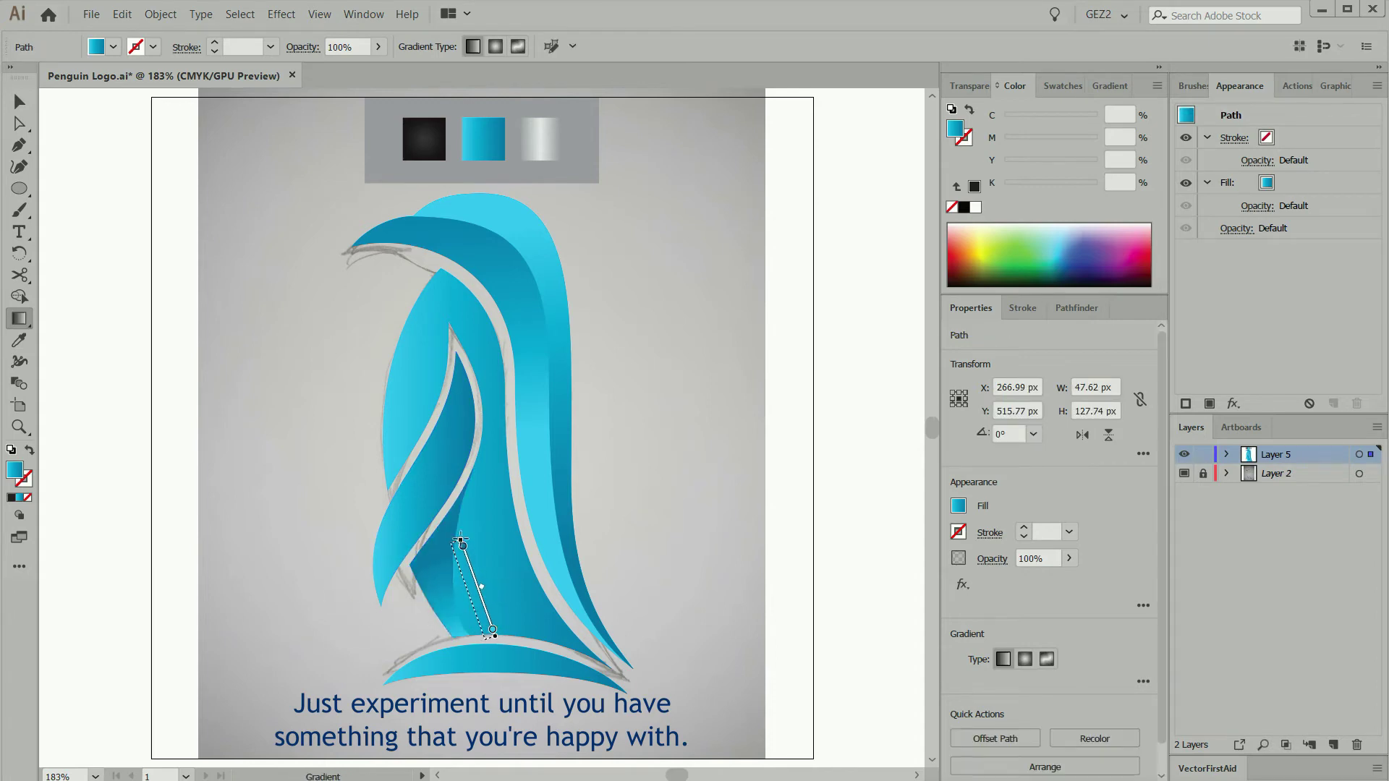
pyautogui.click(660, 554)
pyautogui.click(480, 528)
pyautogui.moveTo(382, 426); pyautogui.dragTo(550, 513)
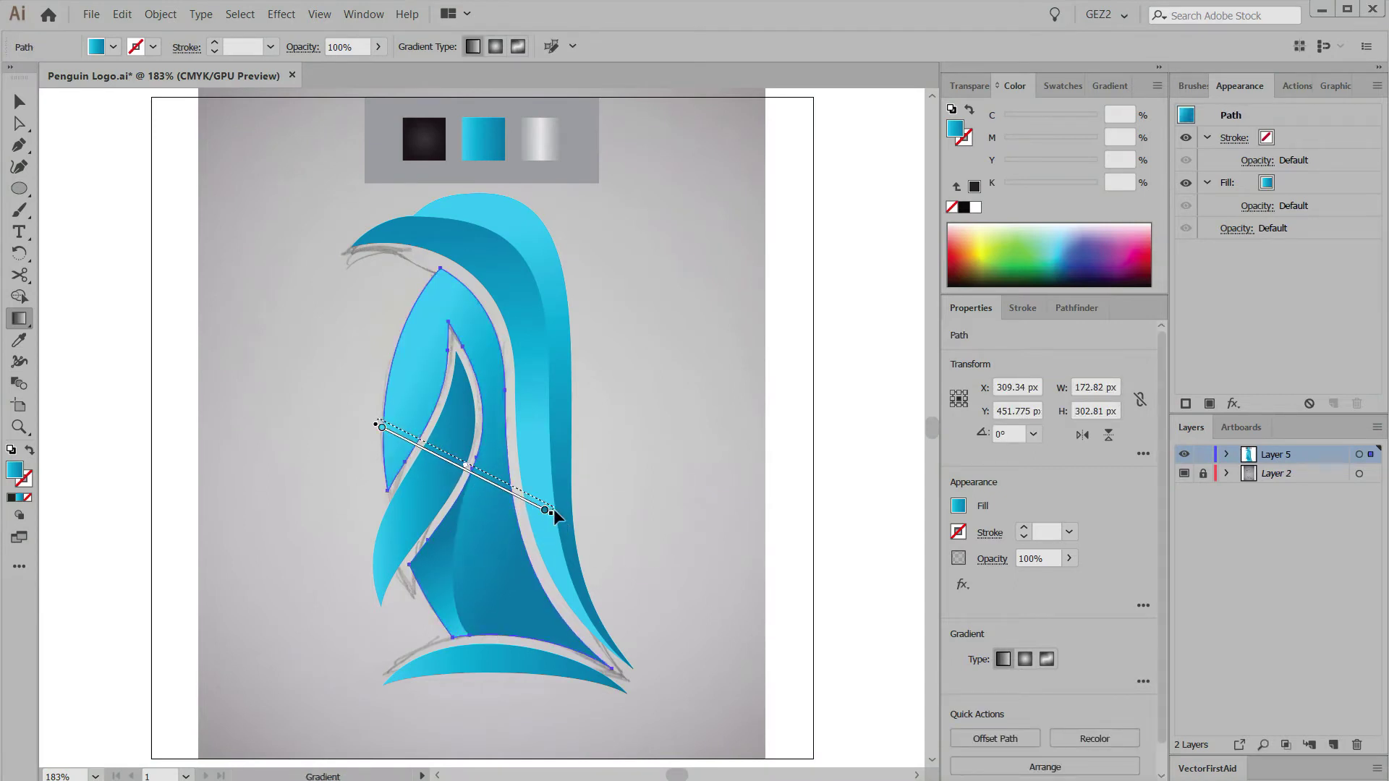
pyautogui.click(646, 507)
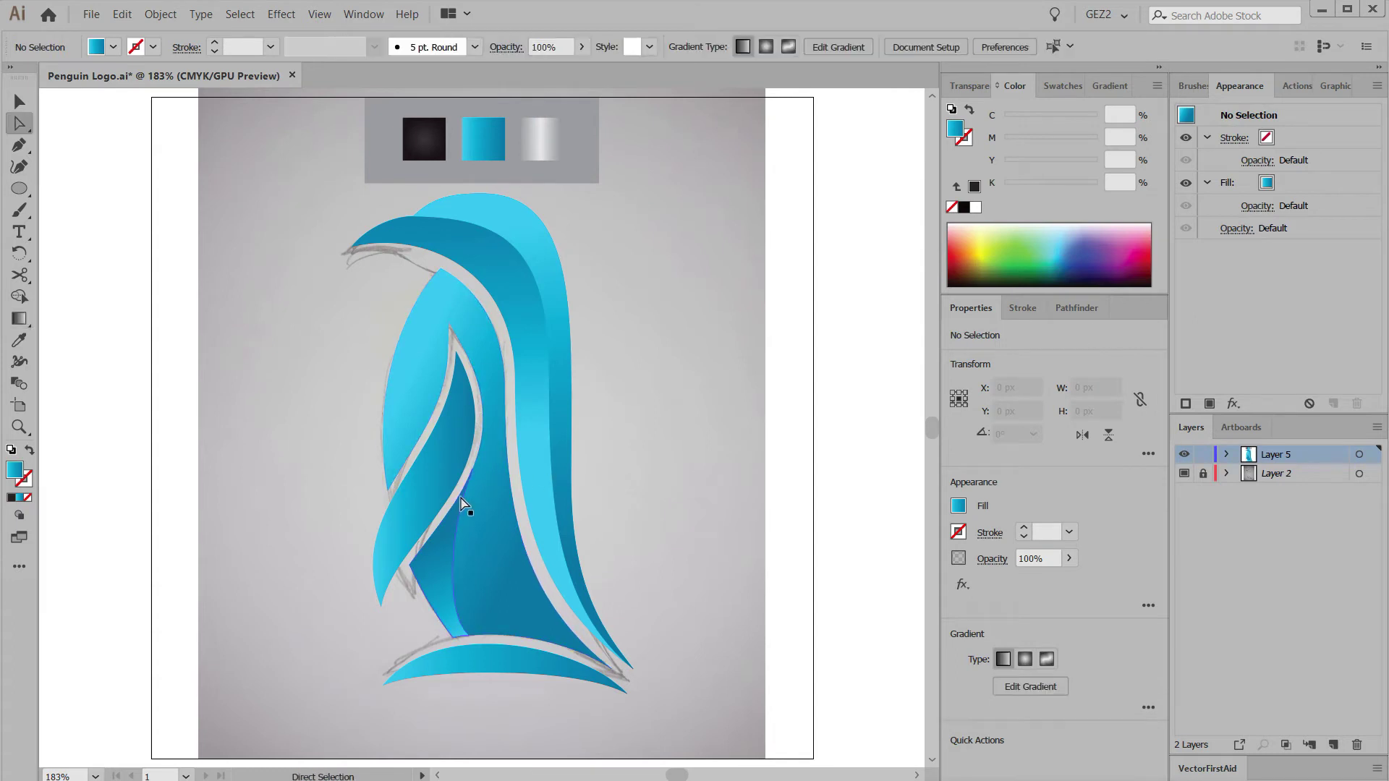
# Draw a closed Pen shape from the wing's lower tip along a curve through its middle to its upper point, then around outside the chest.
pyautogui.press('p')
pyautogui.moveTo(383, 599); pyautogui.dragTo(387, 625)
pyautogui.moveTo(428, 494); pyautogui.dragTo(474, 418)
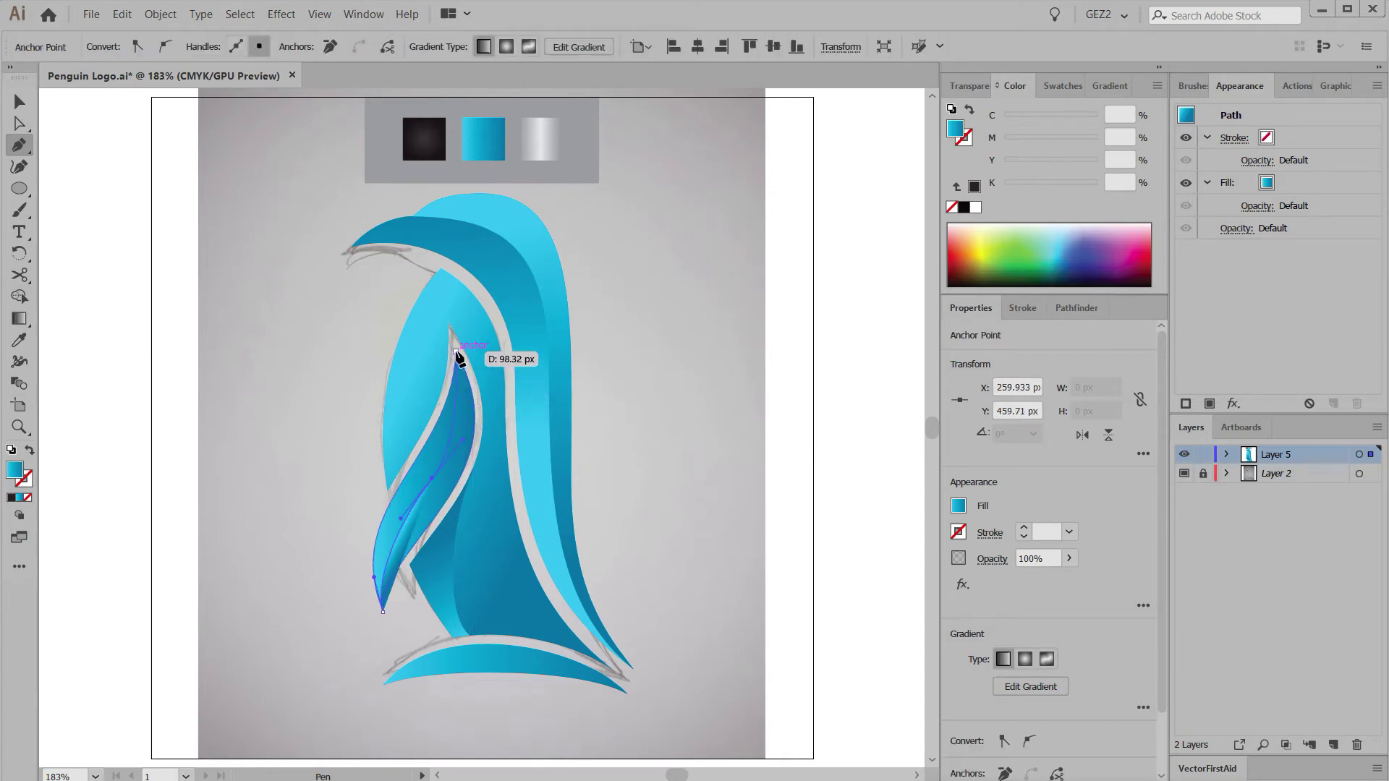
pyautogui.click(449, 327)
pyautogui.moveTo(337, 329); pyautogui.dragTo(277, 418)
pyautogui.click(258, 447)
pyautogui.click(264, 544)
pyautogui.click(283, 593)
pyautogui.click(307, 612)
pyautogui.click(345, 611)
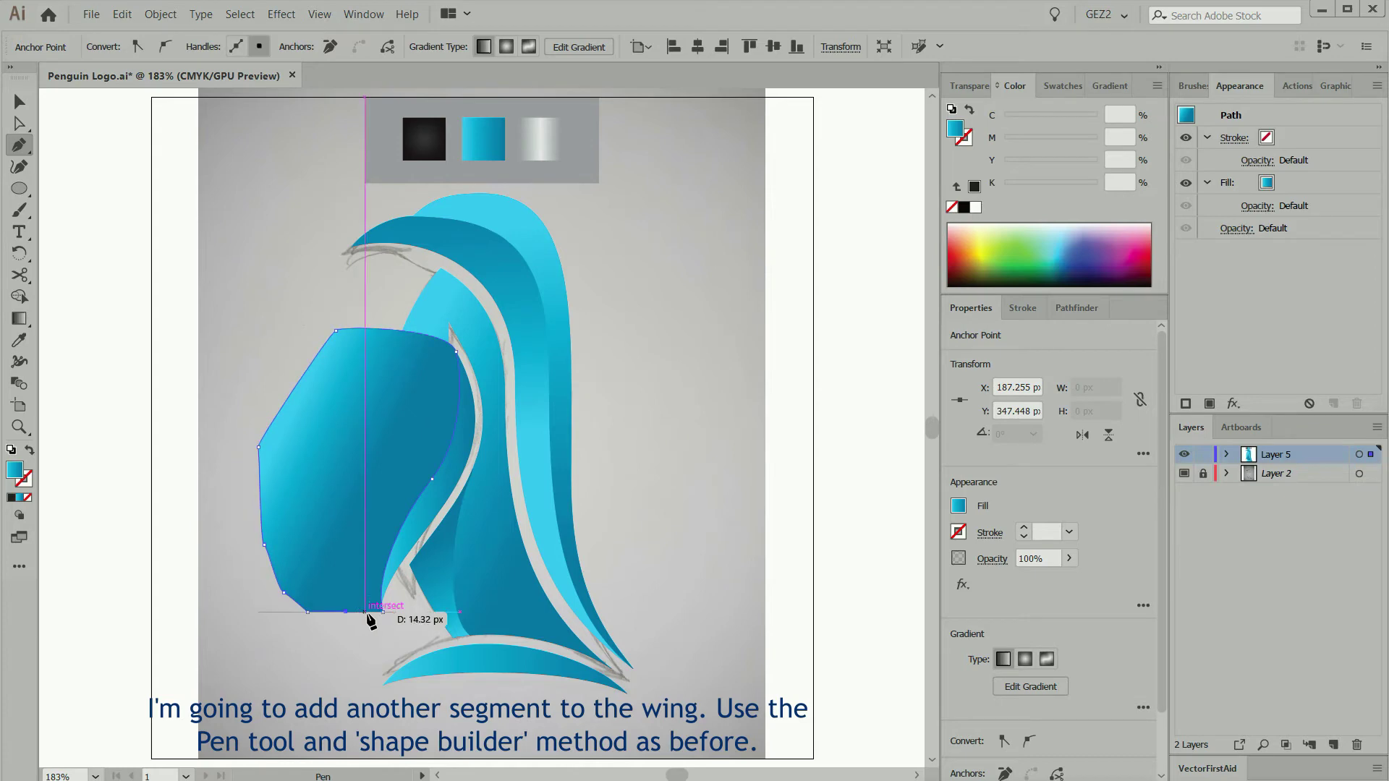
pyautogui.click(383, 613)
pyautogui.keyDown('ctrl'); pyautogui.click(396, 621); pyautogui.keyUp('ctrl')
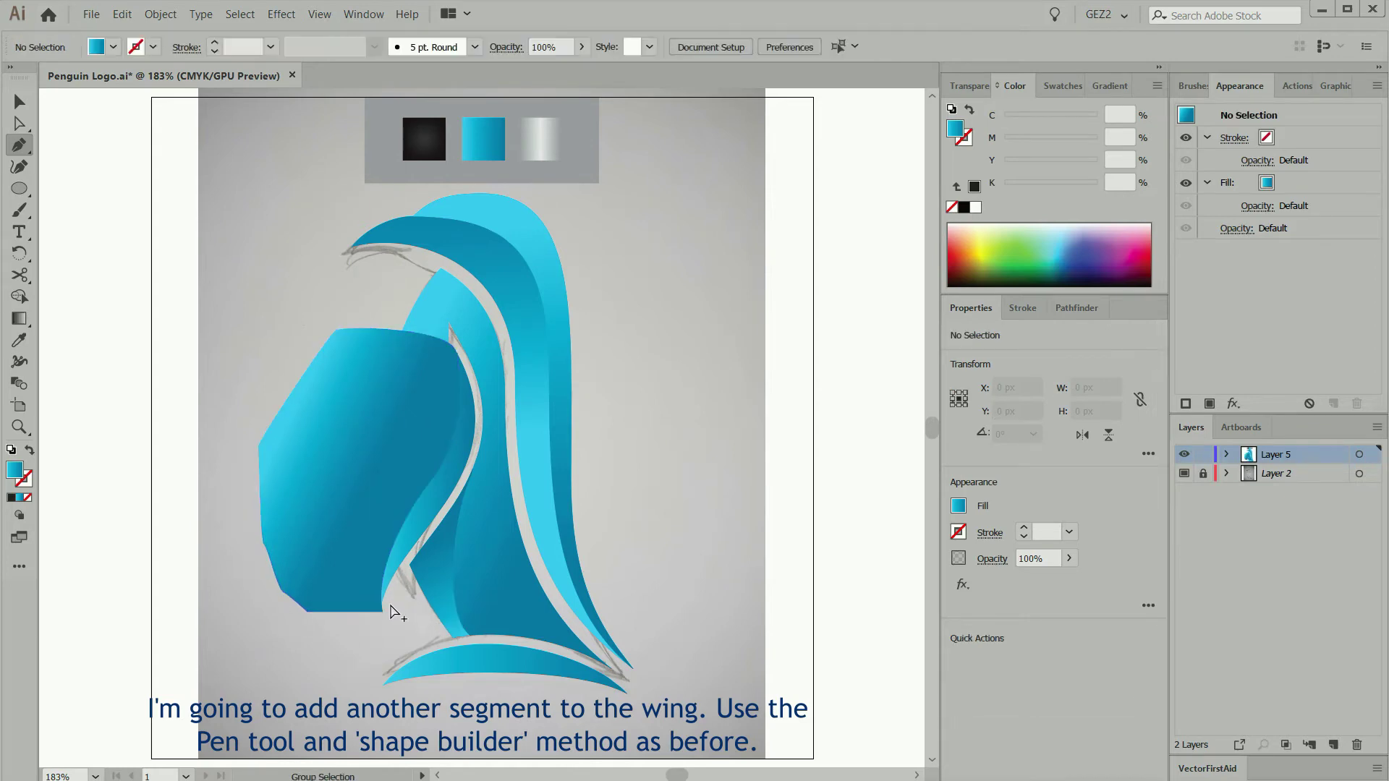
# With the new shape and the wing selected, remove the excess outside the wing using Shape Builder, leaving the wing split into two segments.
pyautogui.keyDown('ctrl'); pyautogui.click(371, 603); pyautogui.keyUp('ctrl')
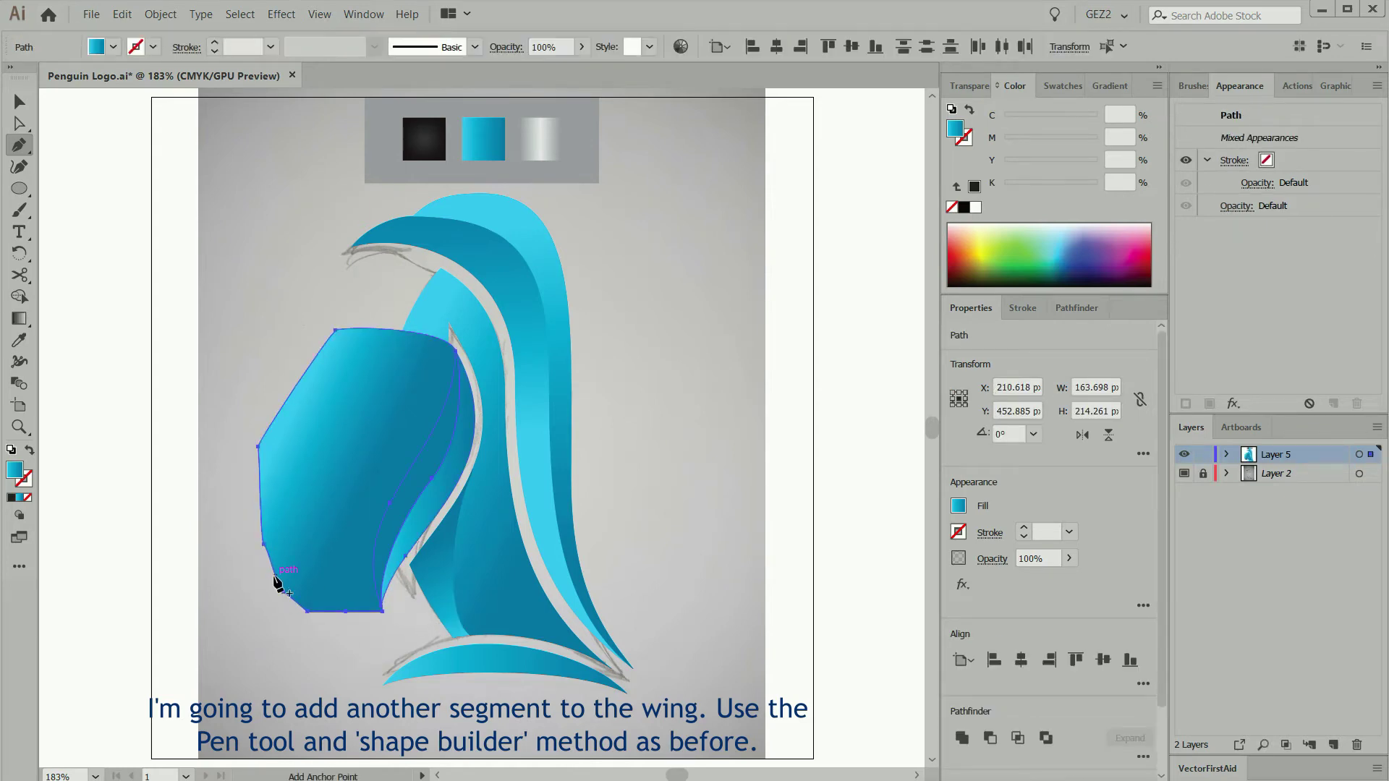
pyautogui.hotkey('shift', 'm')
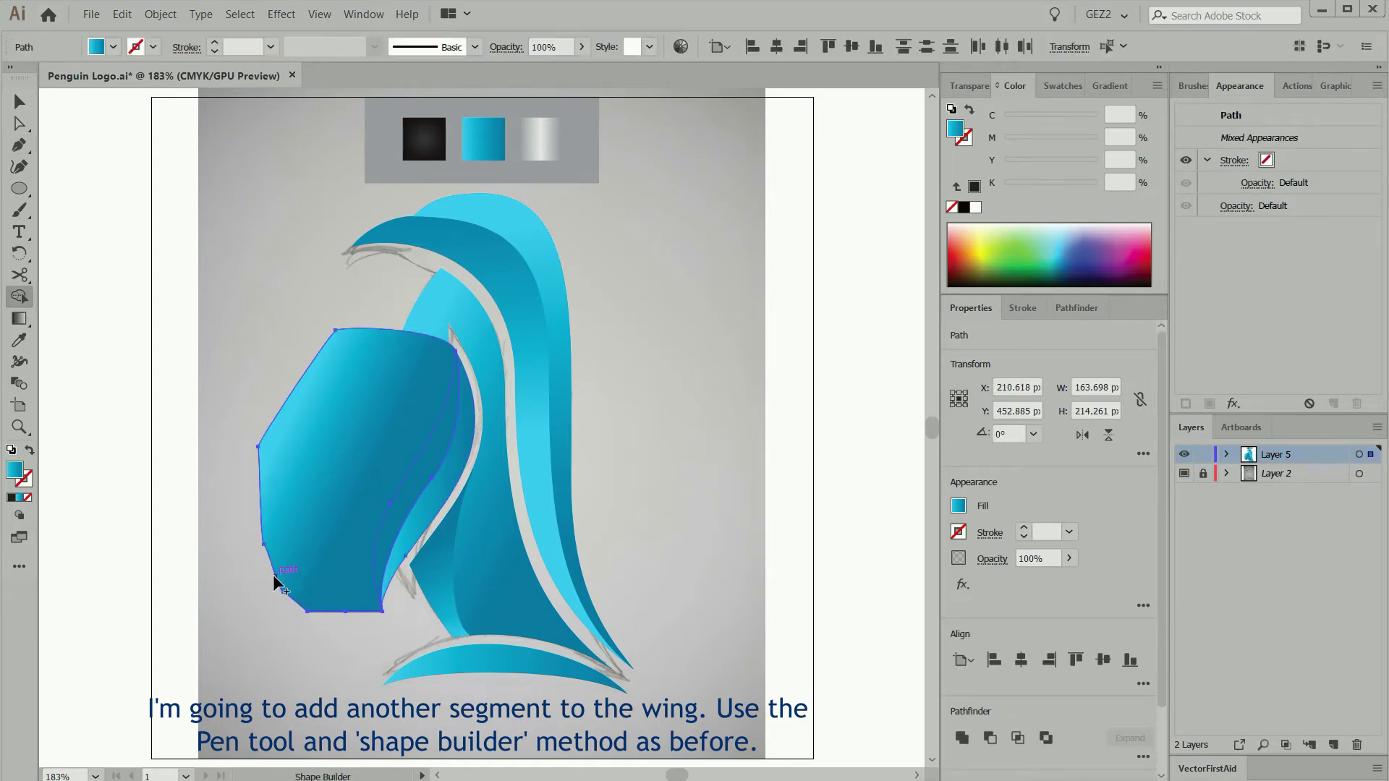
pyautogui.keyDown('alt'); pyautogui.click(267, 525); pyautogui.keyUp('alt')
pyautogui.press('a')
pyautogui.click(309, 533)
# Redirect the front wing segment's gradient from light outer edge to dark inner edge, and the rear segment's from light outer edge to dark dividing curve.
pyautogui.click(410, 491)
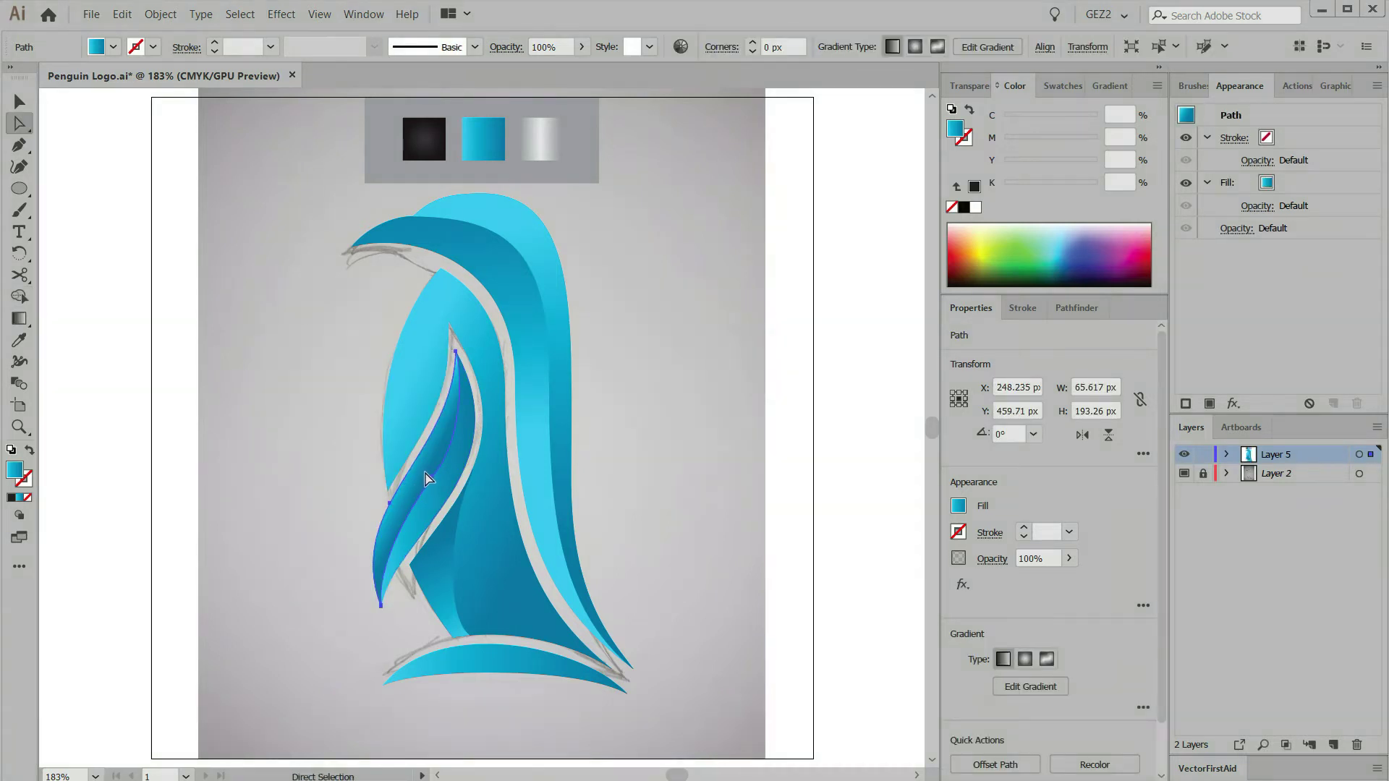
pyautogui.press('g')
pyautogui.moveTo(396, 448); pyautogui.dragTo(482, 483)
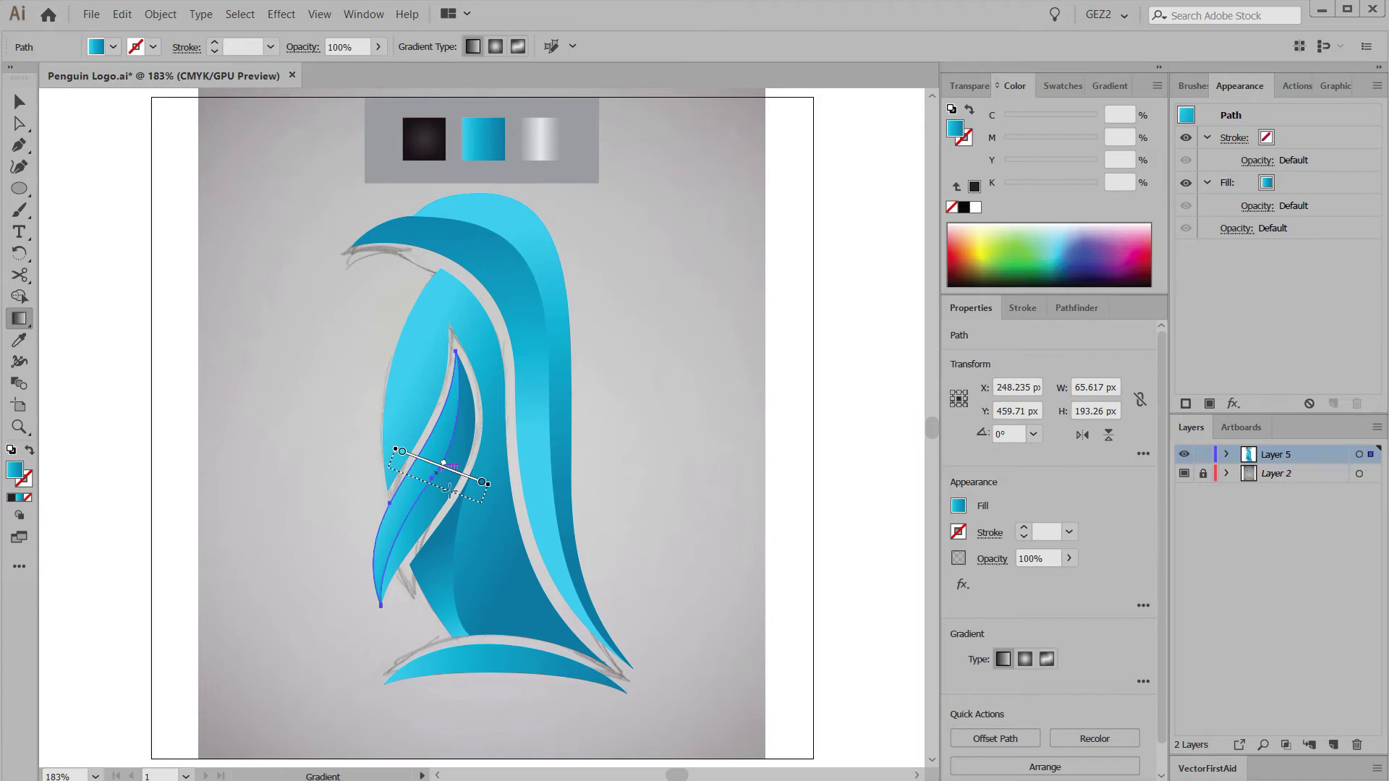
pyautogui.click(458, 504)
pyautogui.moveTo(469, 514); pyautogui.dragTo(429, 491)
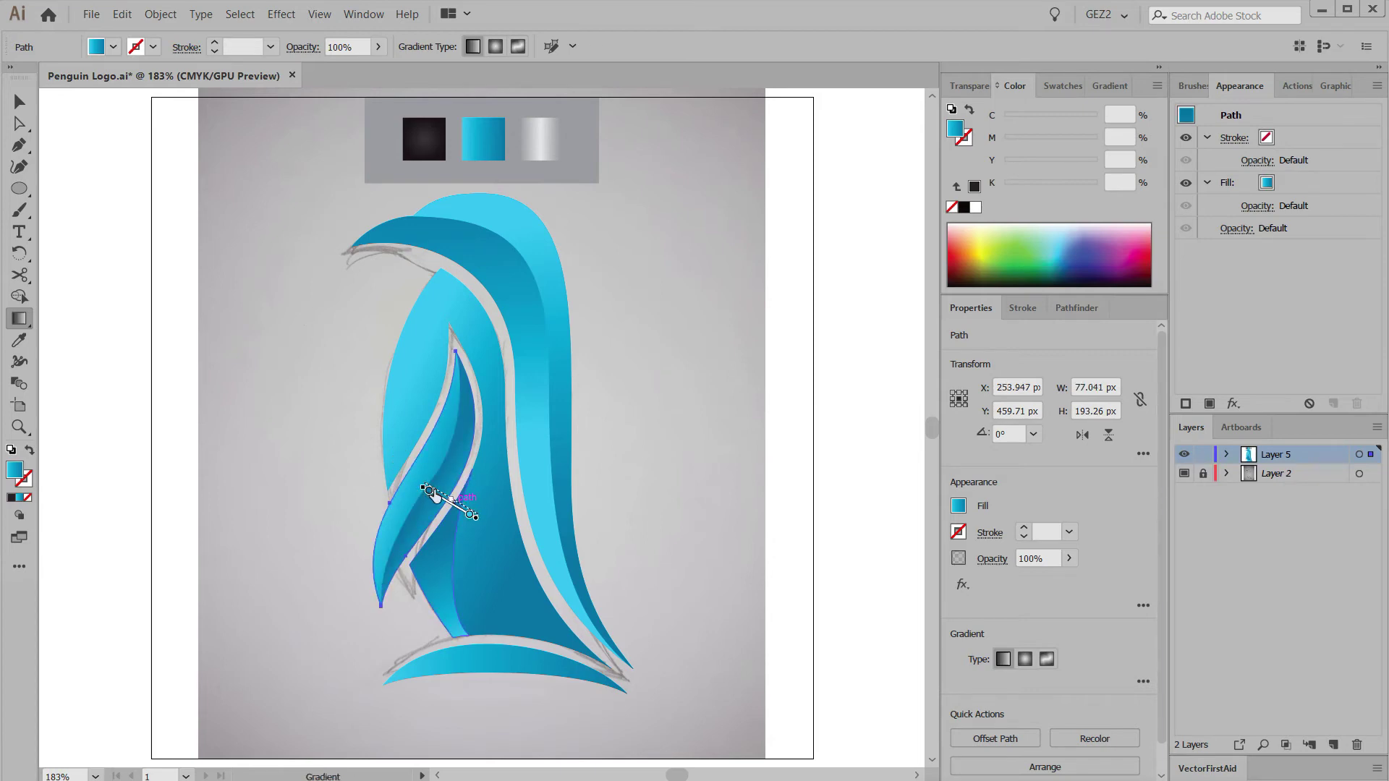
pyautogui.keyDown('ctrl'); pyautogui.click(325, 496); pyautogui.keyUp('ctrl')
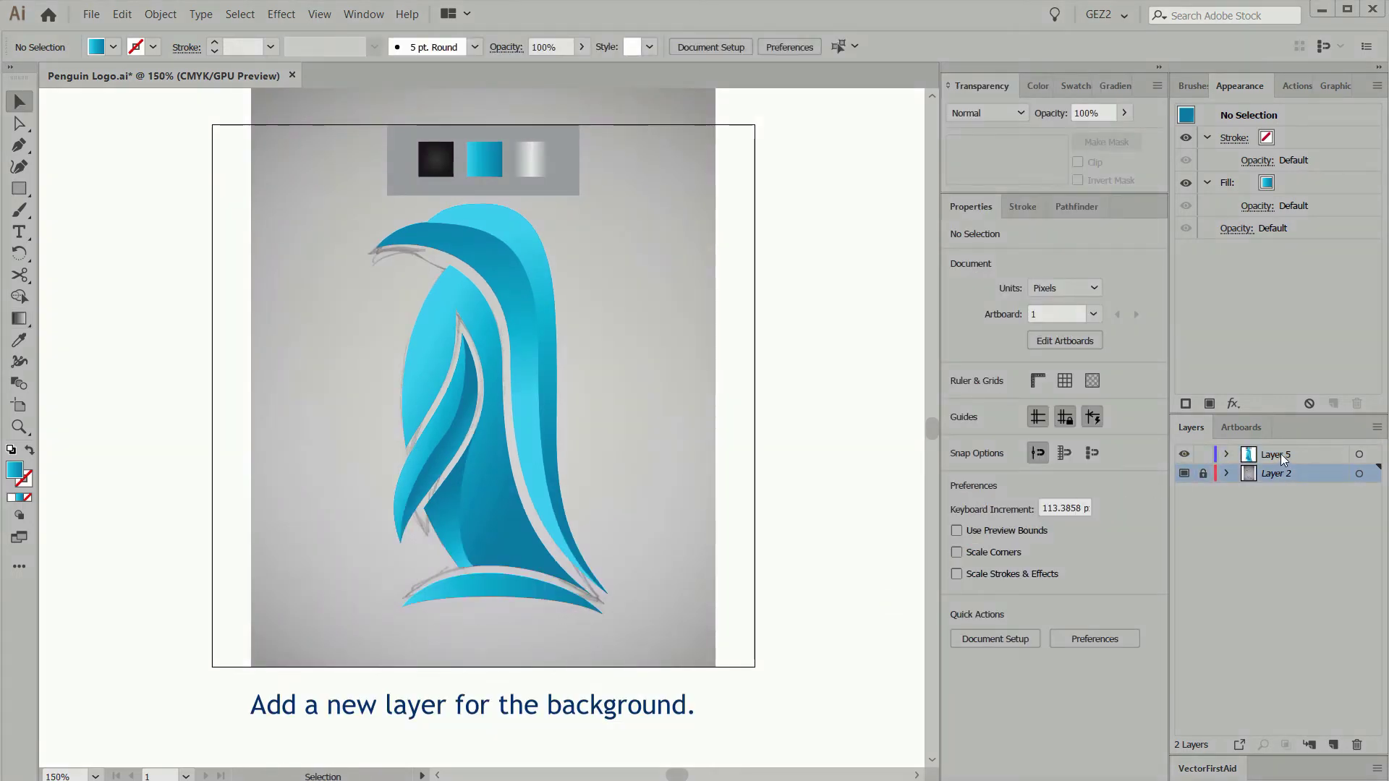
# Add a new layer for the background and place it between Layer 5 and Layer 2.
pyautogui.click(1277, 454)
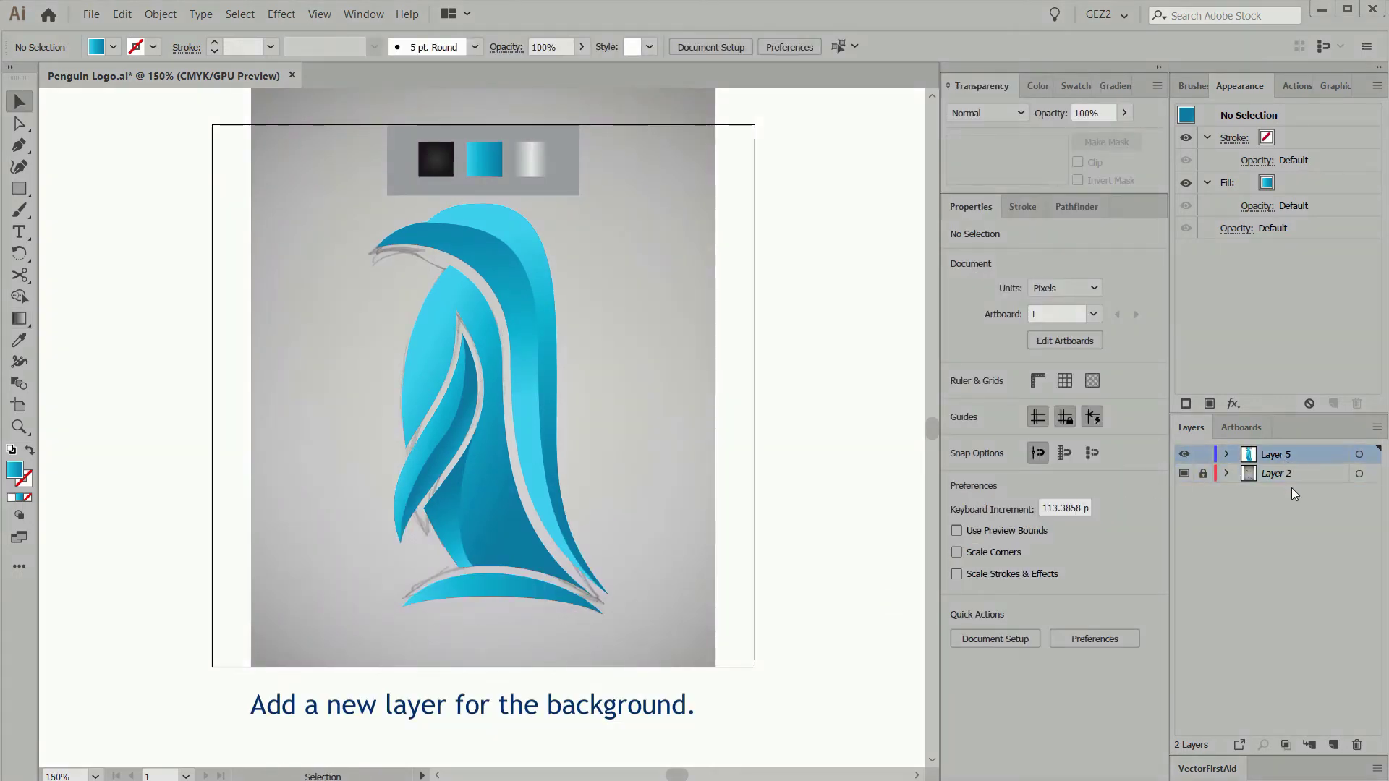
pyautogui.click(1332, 744)
pyautogui.moveTo(1291, 453); pyautogui.dragTo(1287, 475)
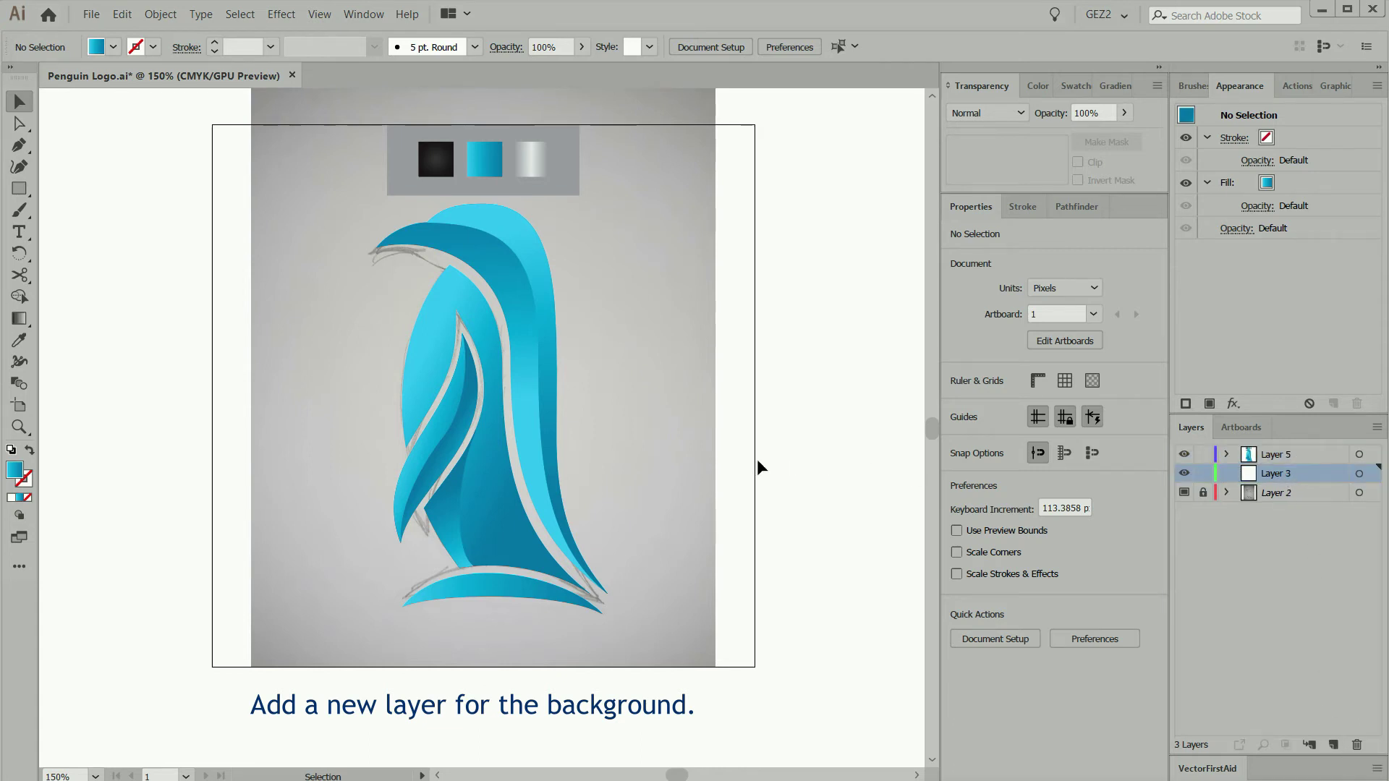
# Draw a rectangle on the background layer and set its width and height to 500 px each.
pyautogui.click(22, 191)
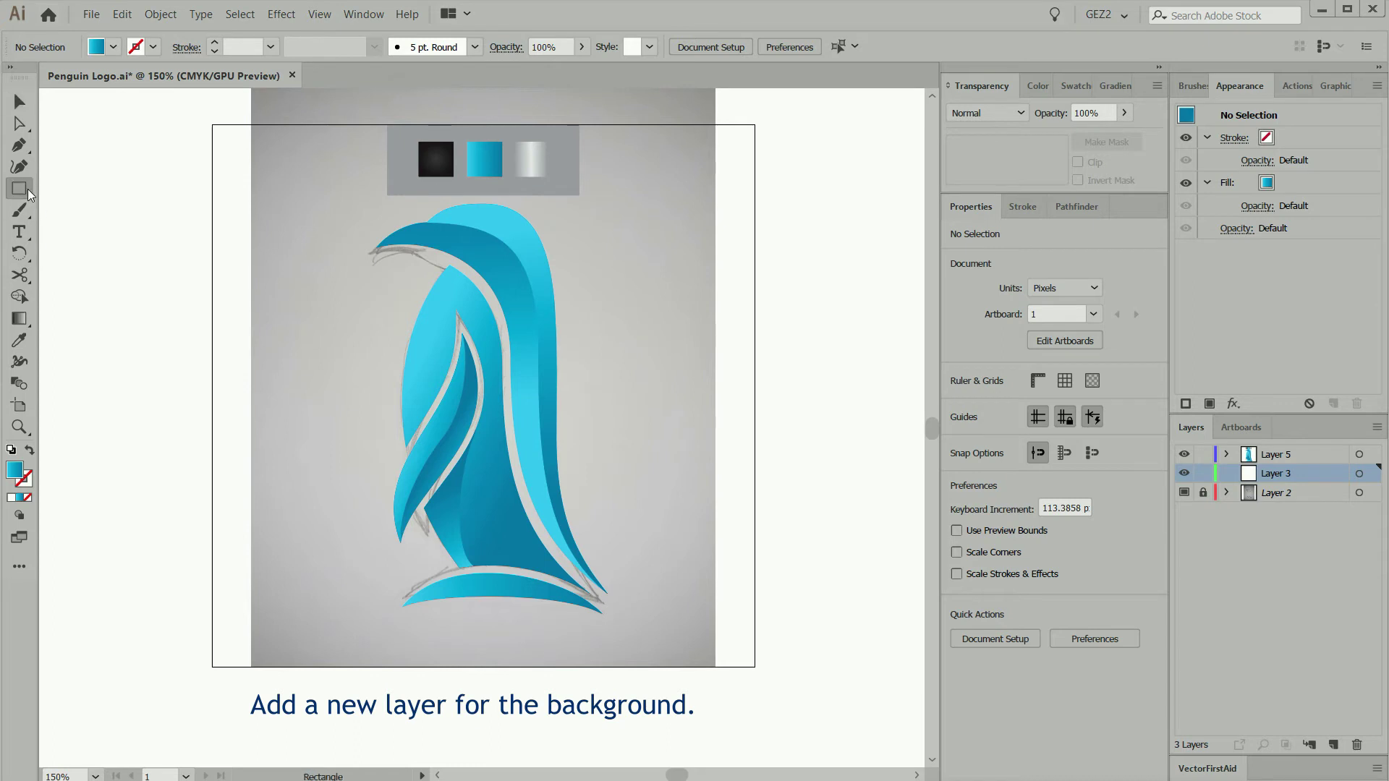
pyautogui.moveTo(280, 300); pyautogui.dragTo(350, 369)
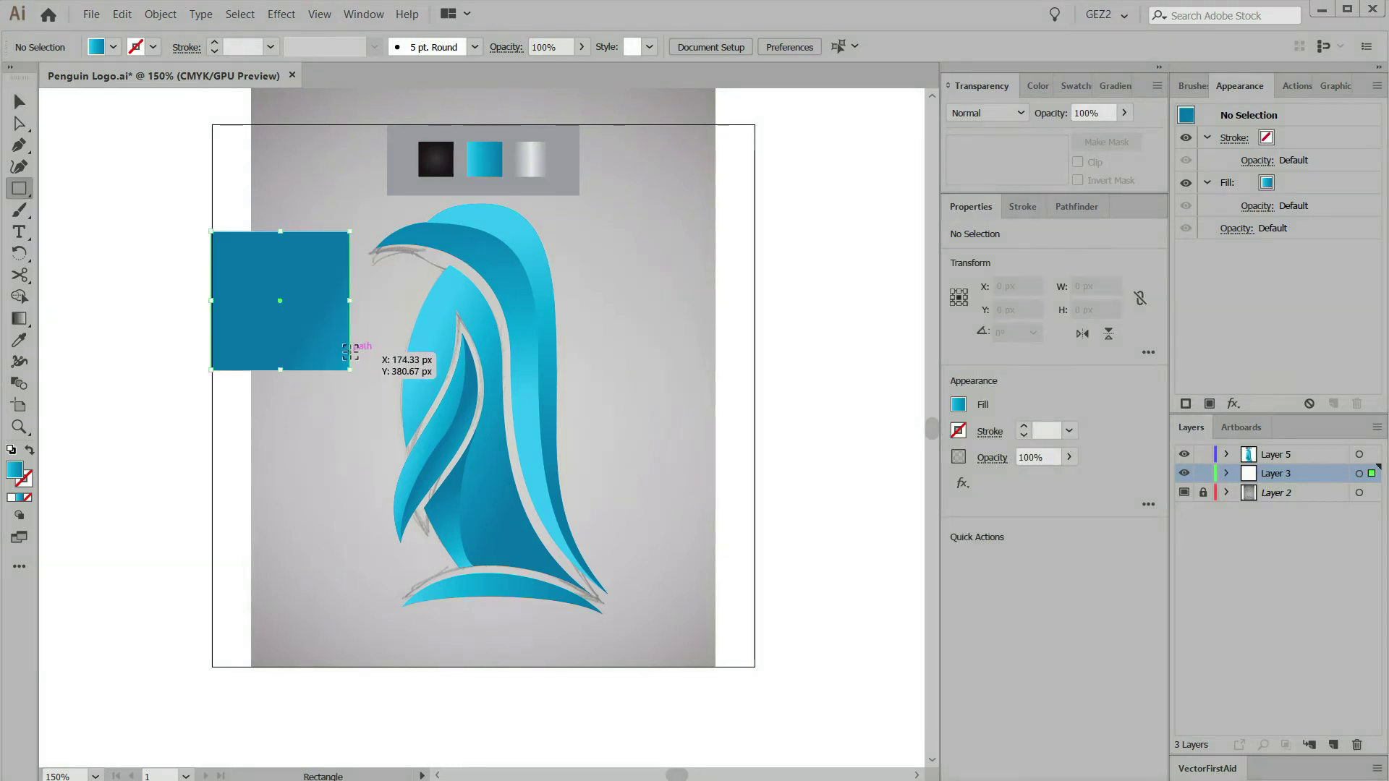
pyautogui.doubleClick(1086, 286)
pyautogui.write('500')
pyautogui.press('Tab')
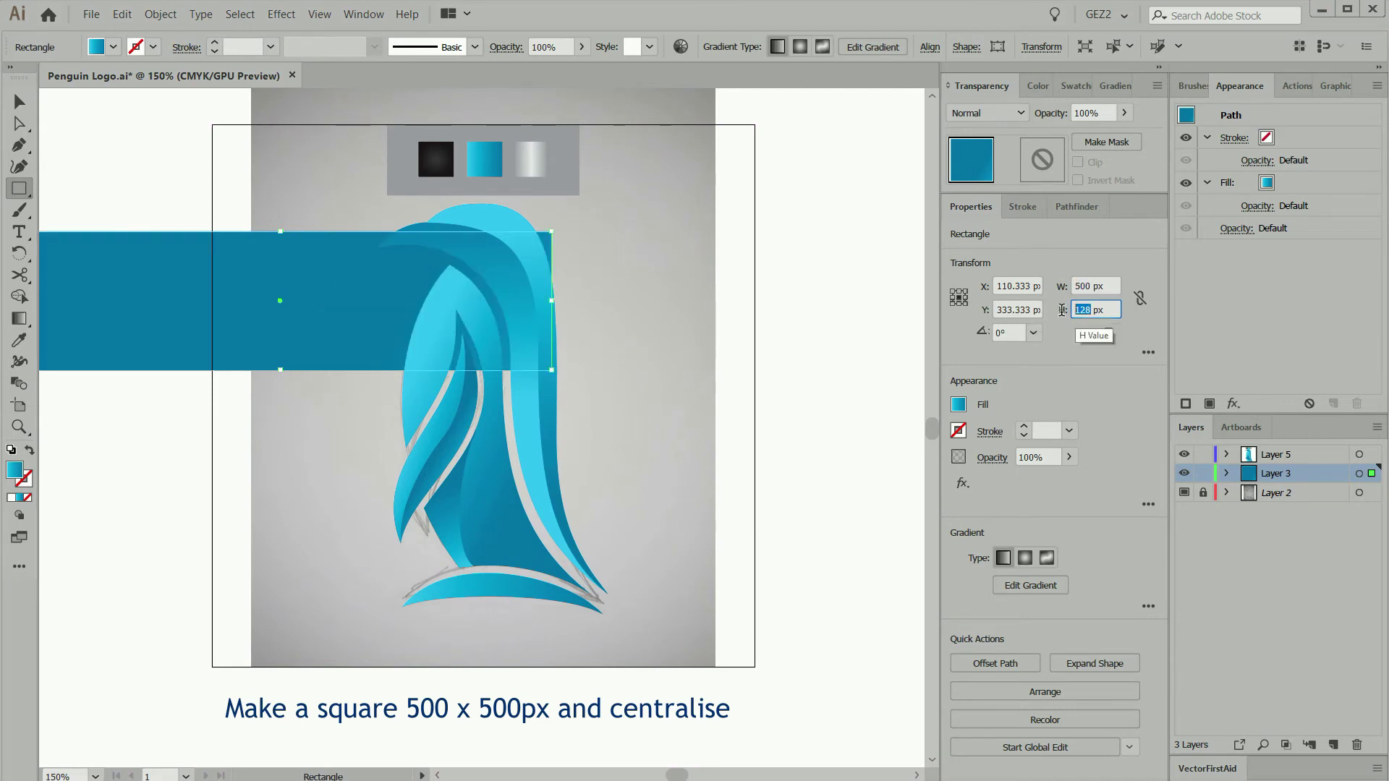
pyautogui.write('500')
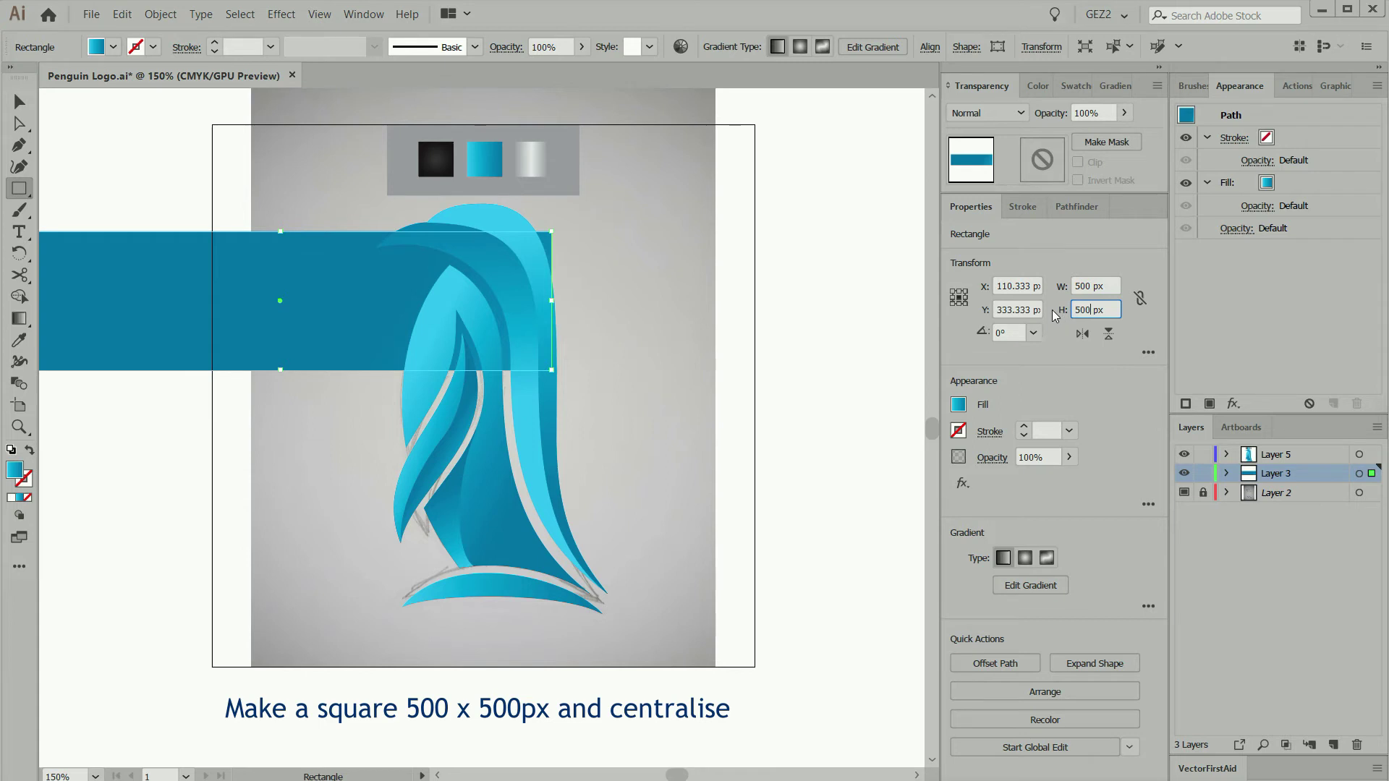
# Centre the square horizontally and vertically on the artboard and fill it with the black radial gradient sampled from the swatch.
pyautogui.click(930, 47)
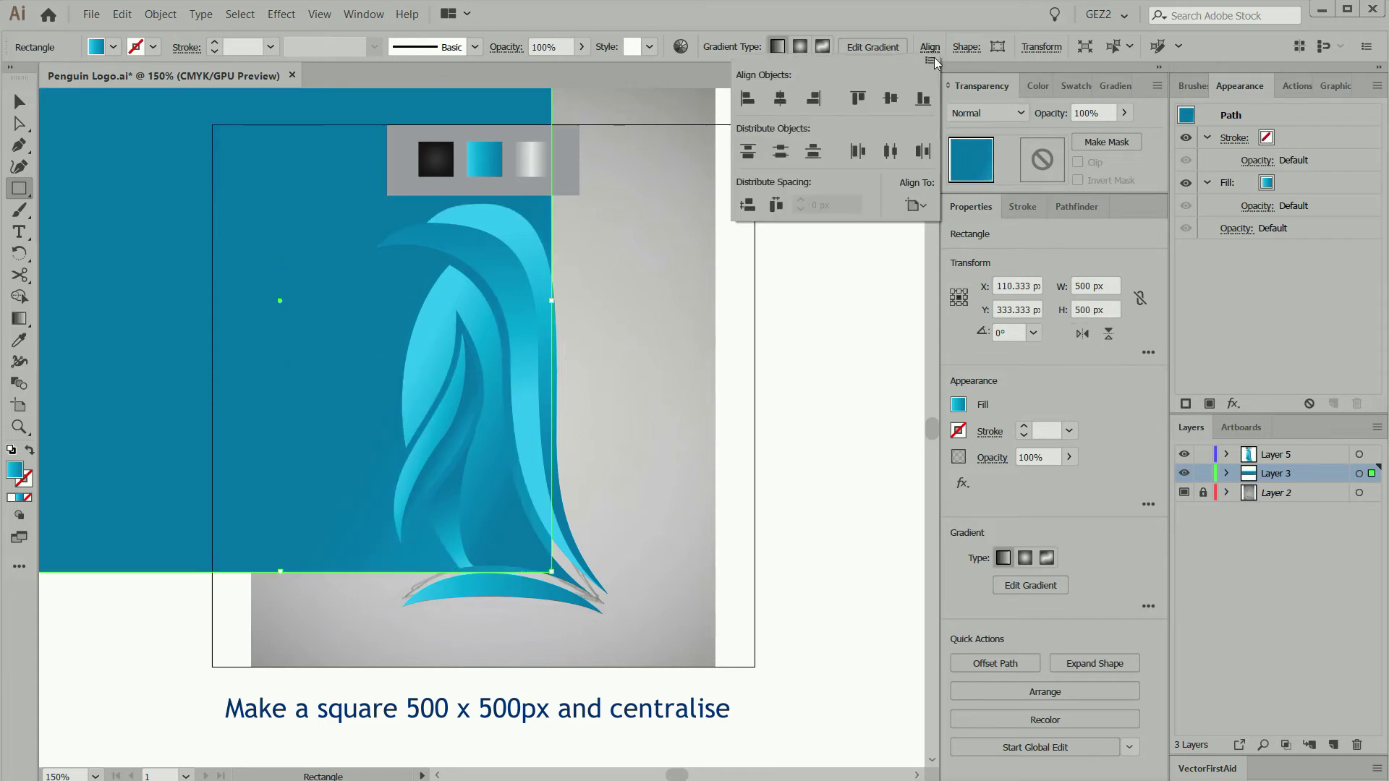
pyautogui.click(813, 101)
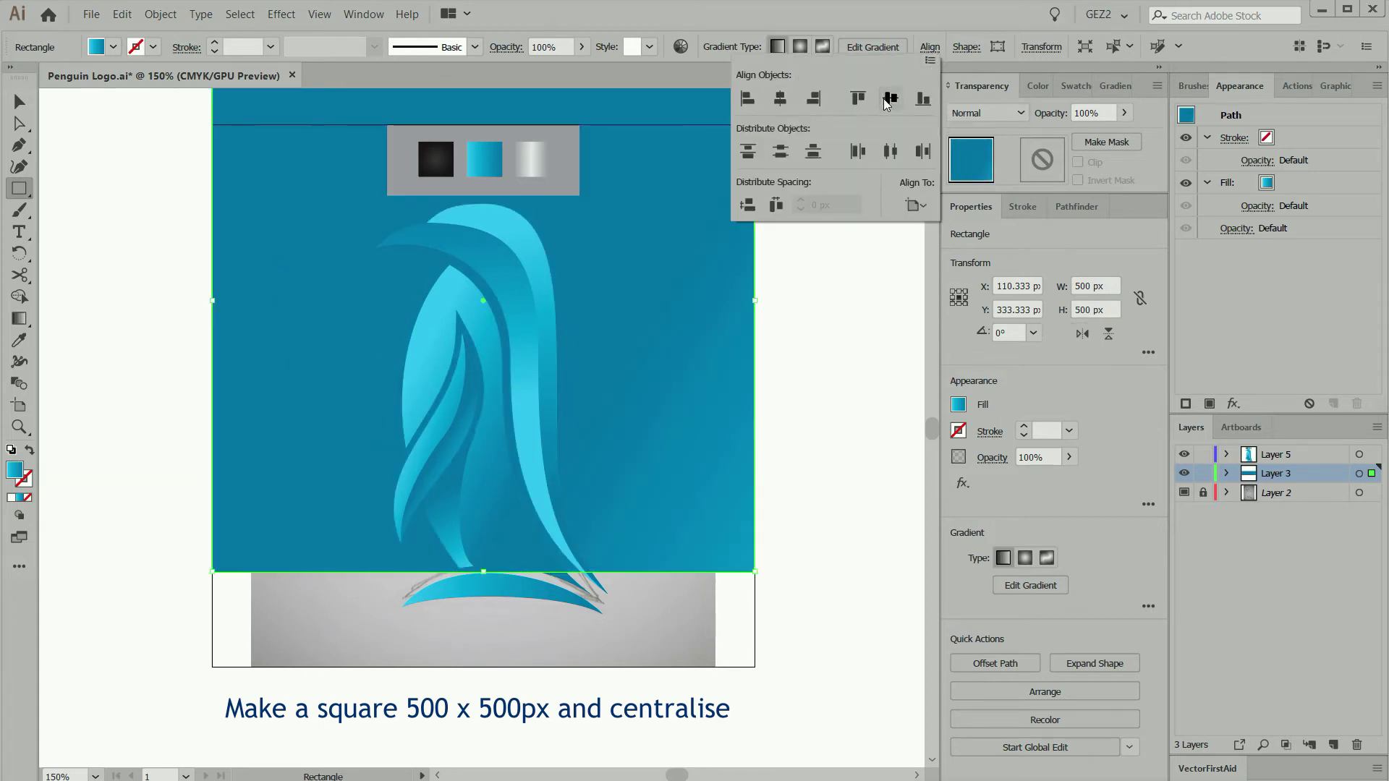
pyautogui.click(890, 100)
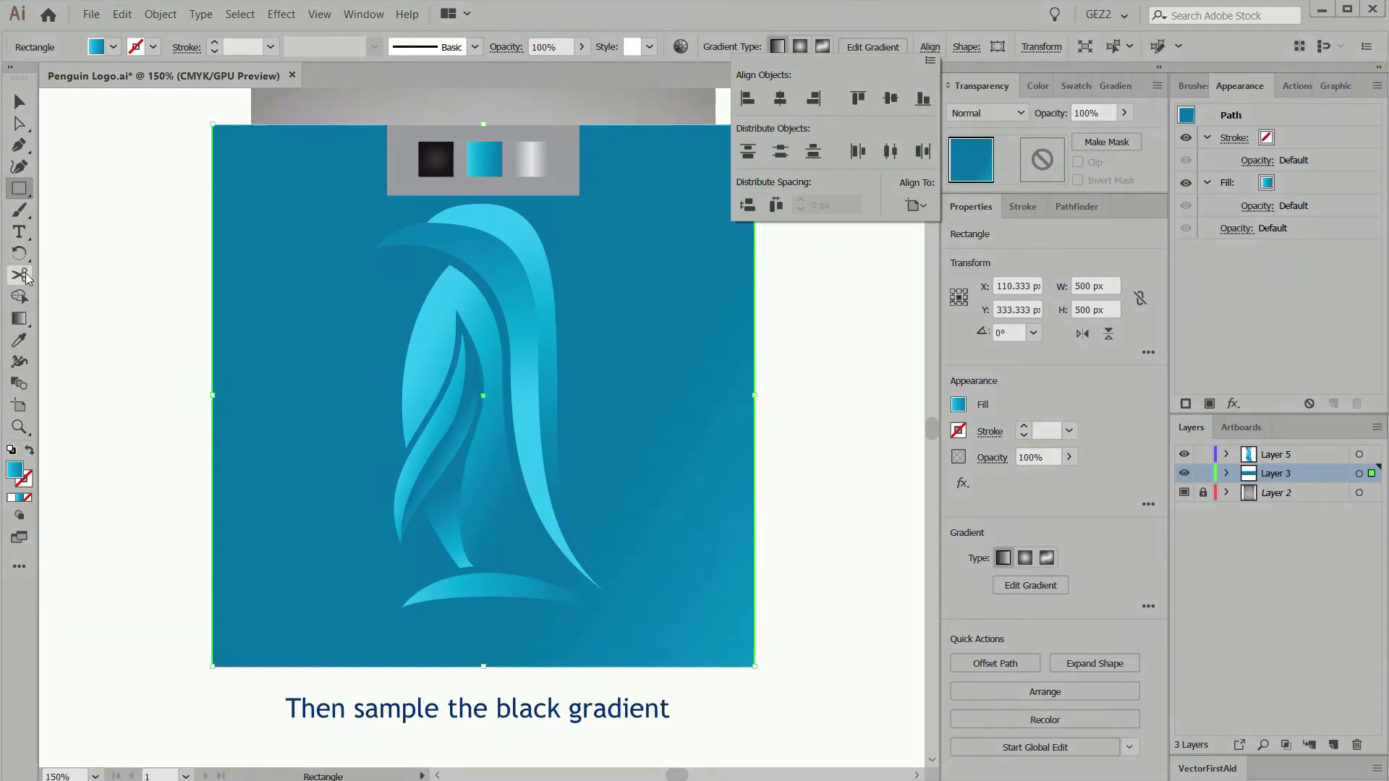
pyautogui.click(20, 340)
pyautogui.click(445, 161)
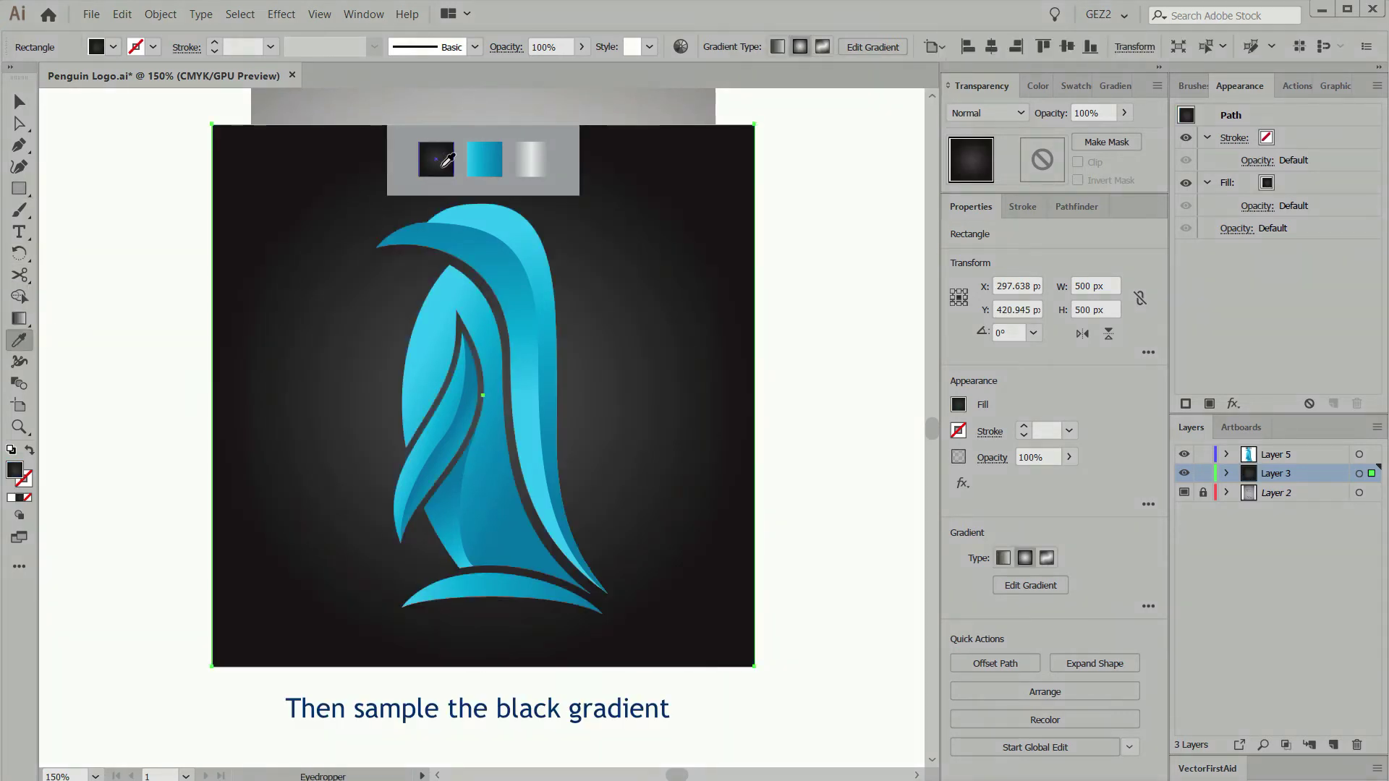
# Lock the background Layer 3, and select and copy all the penguin logo shapes on Layer 5.
pyautogui.click(1202, 473)
pyautogui.click(1275, 454)
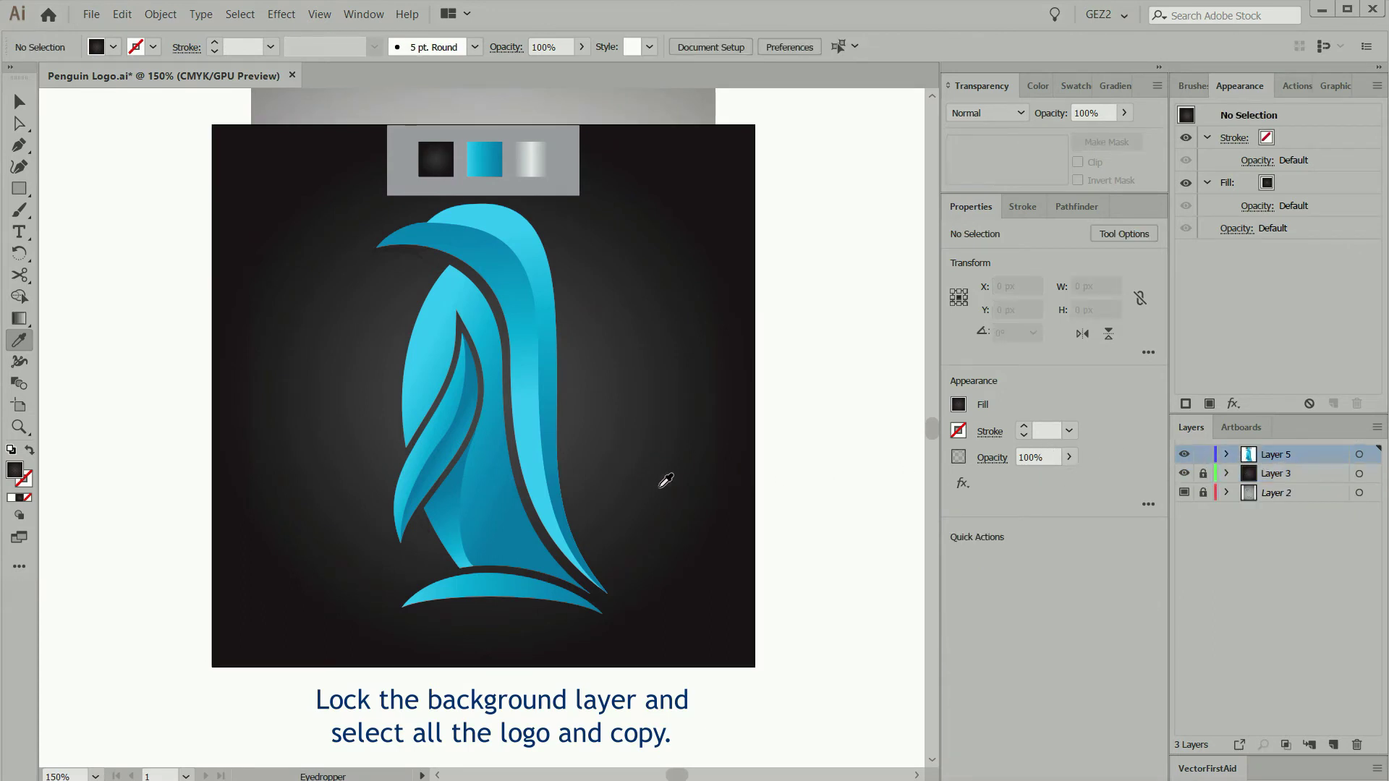
pyautogui.press('v')
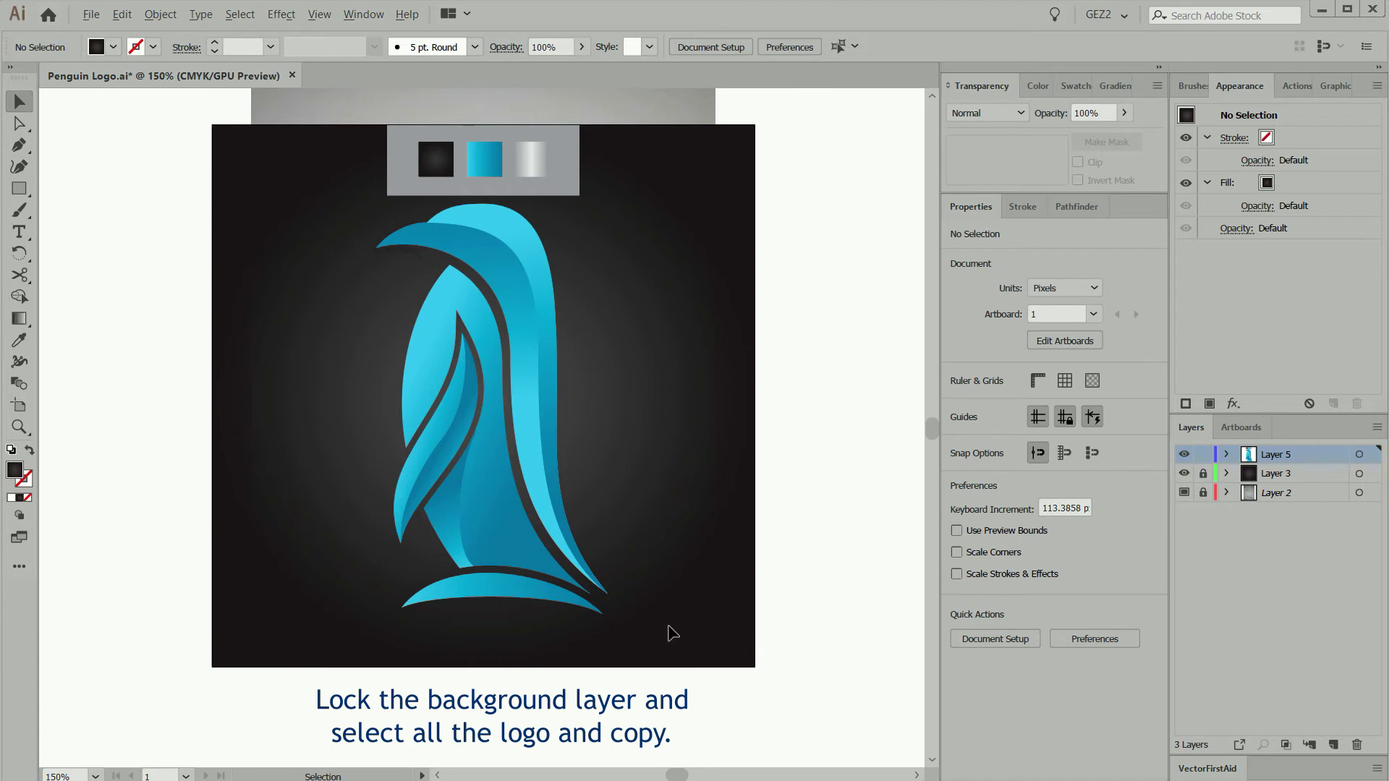
pyautogui.hotkey('ctrl', 'a')
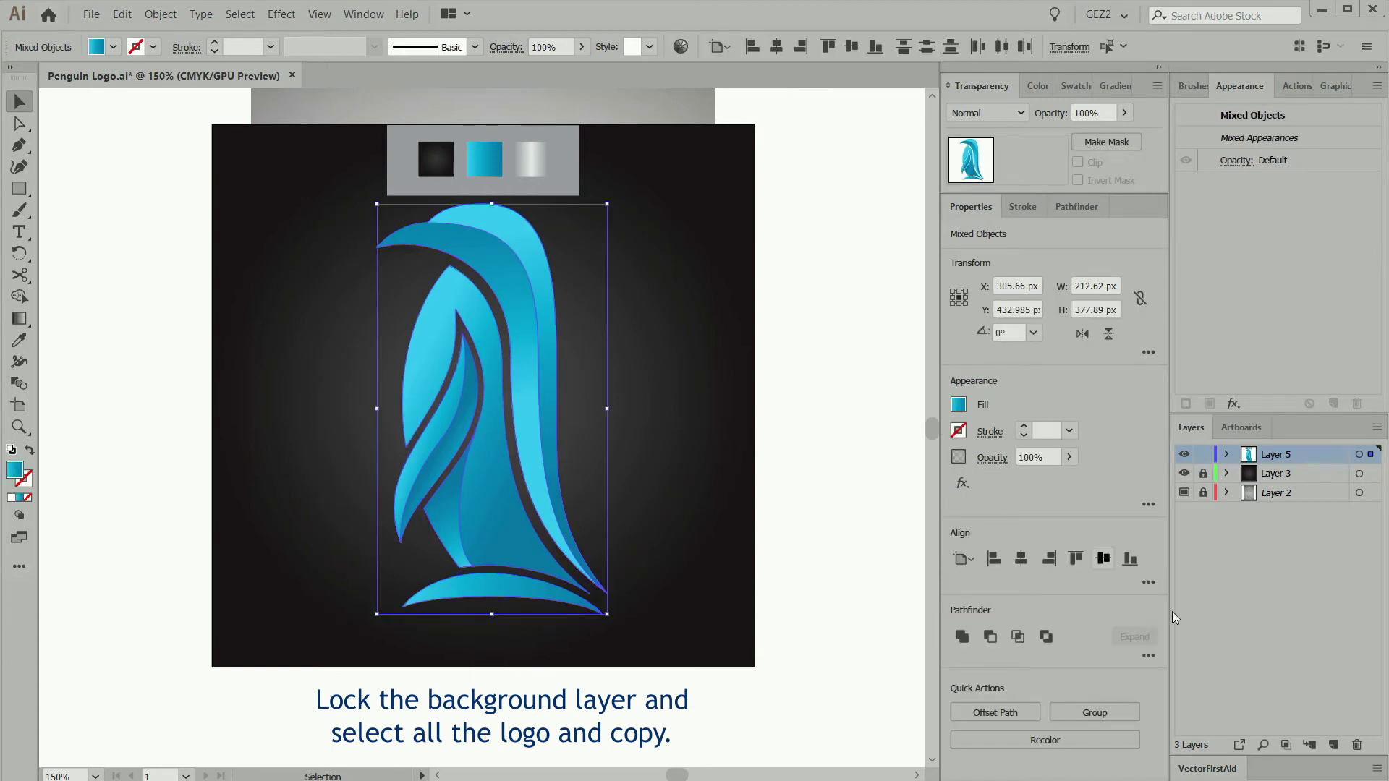
# Add a new layer directly below Layer 5, hide Layer 5 and the template Layer 2, and make the new layer active.
pyautogui.click(1333, 745)
pyautogui.moveTo(1299, 463); pyautogui.dragTo(1297, 479)
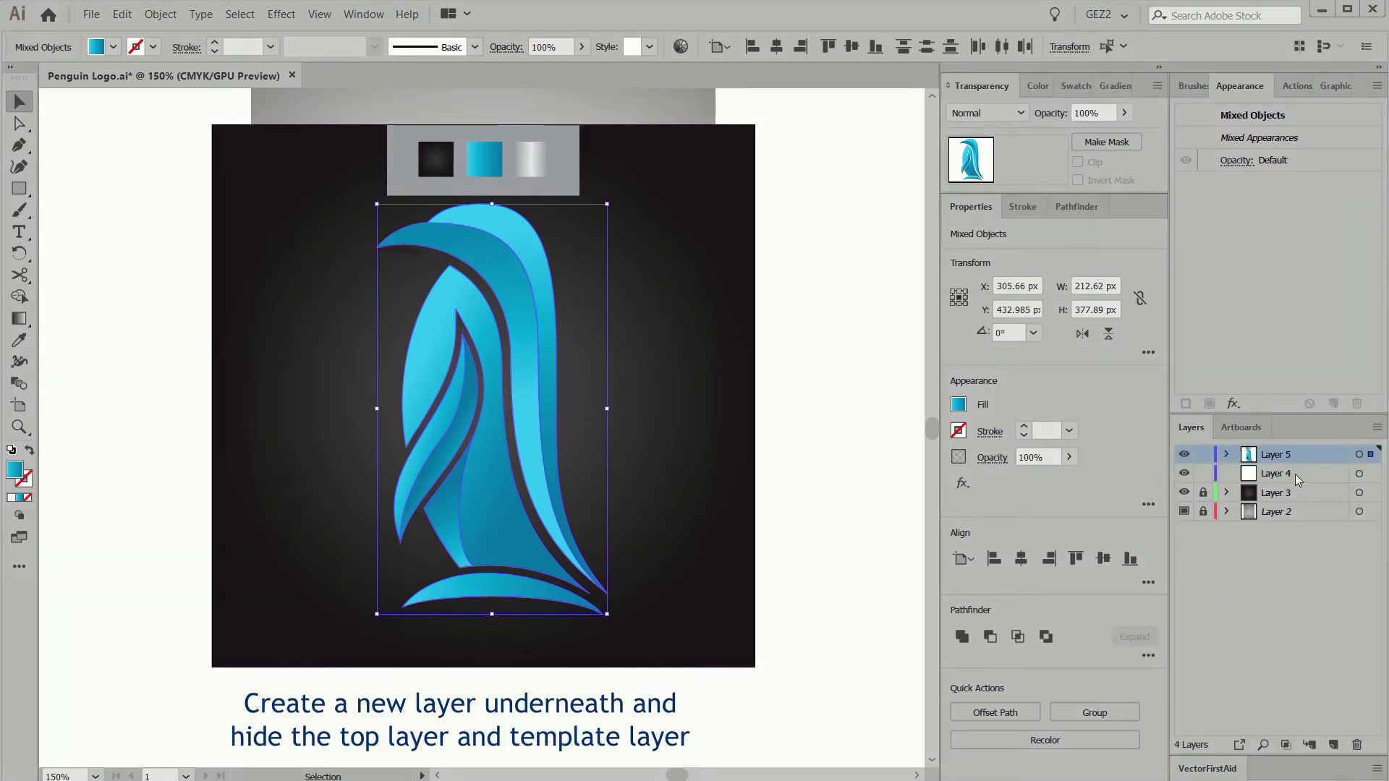
pyautogui.click(1184, 455)
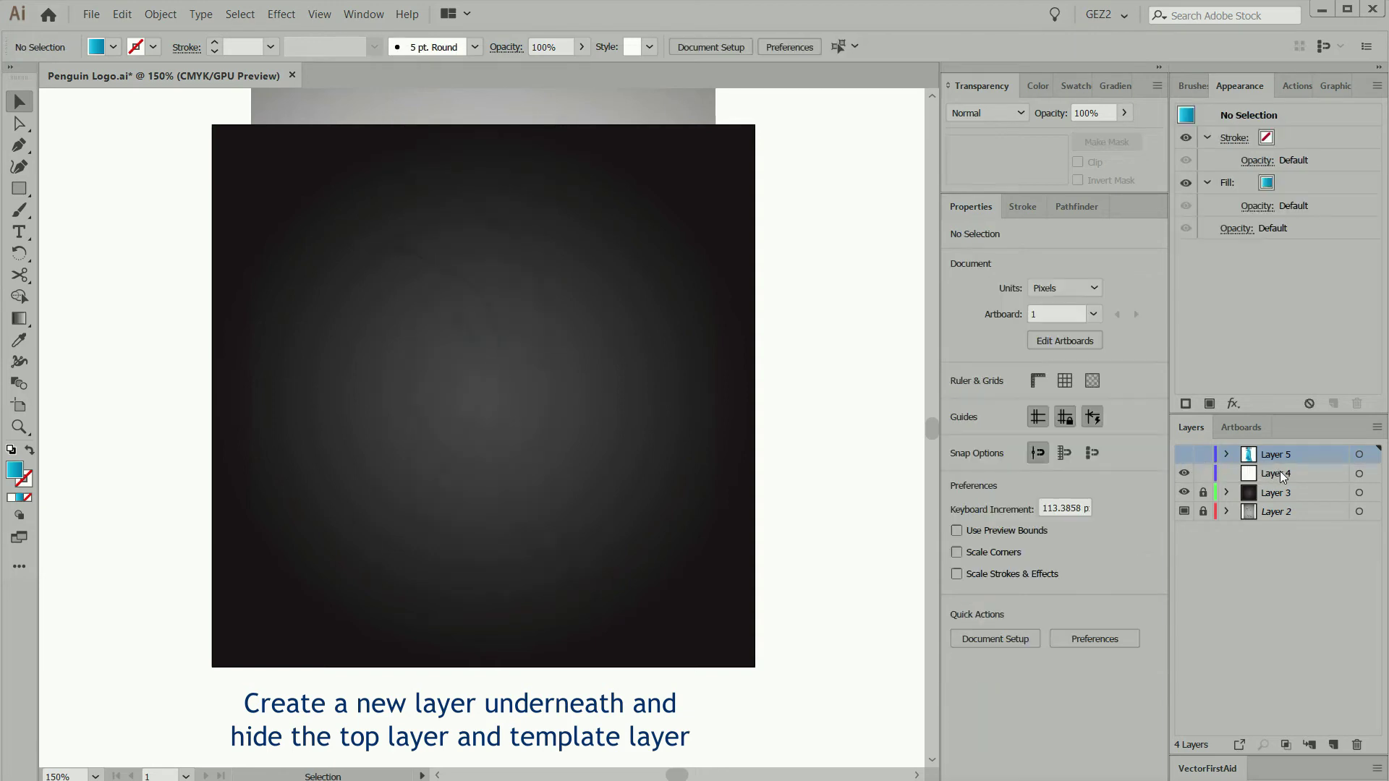
pyautogui.click(1278, 471)
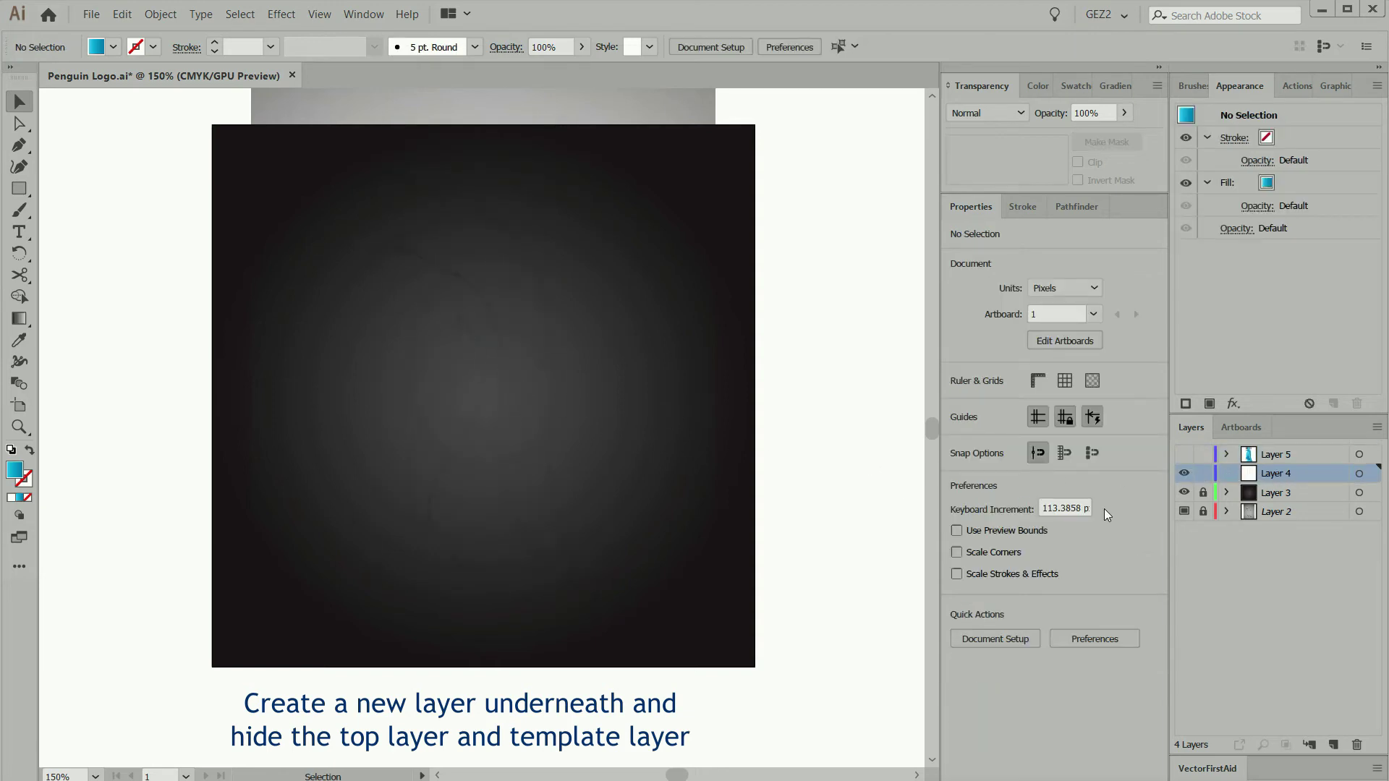
pyautogui.click(1184, 512)
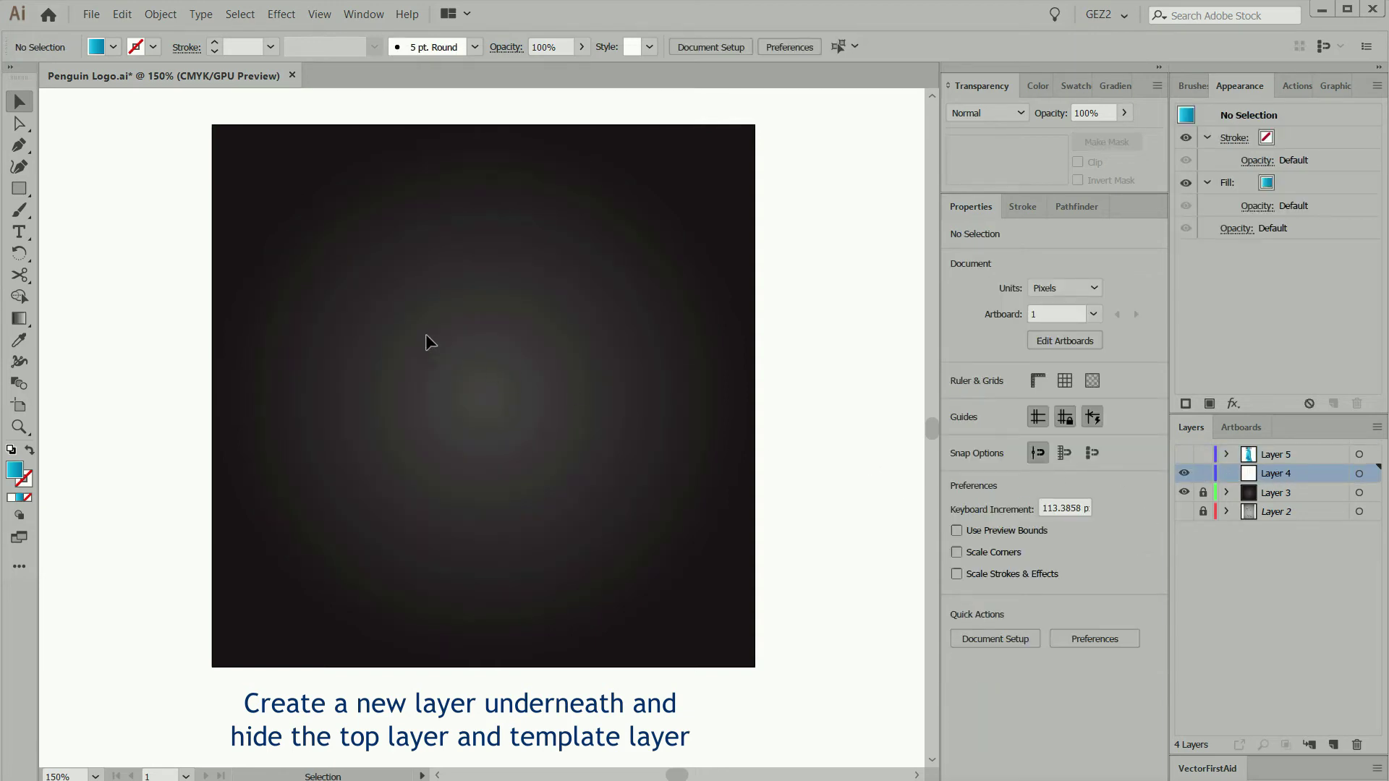
# Paste the copied logo in front on Layer 4 and give all its shapes a black fill without stroke.
pyautogui.click(116, 15)
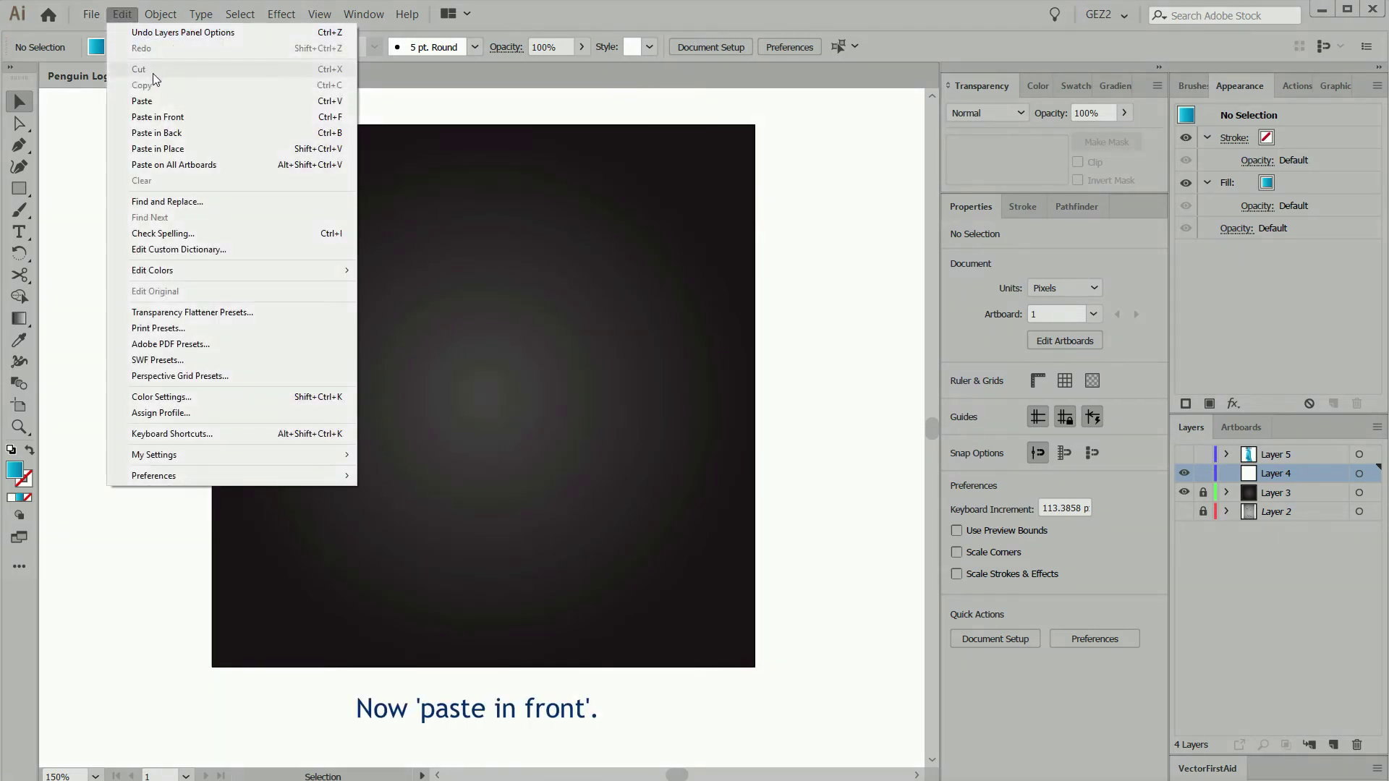
pyautogui.click(163, 117)
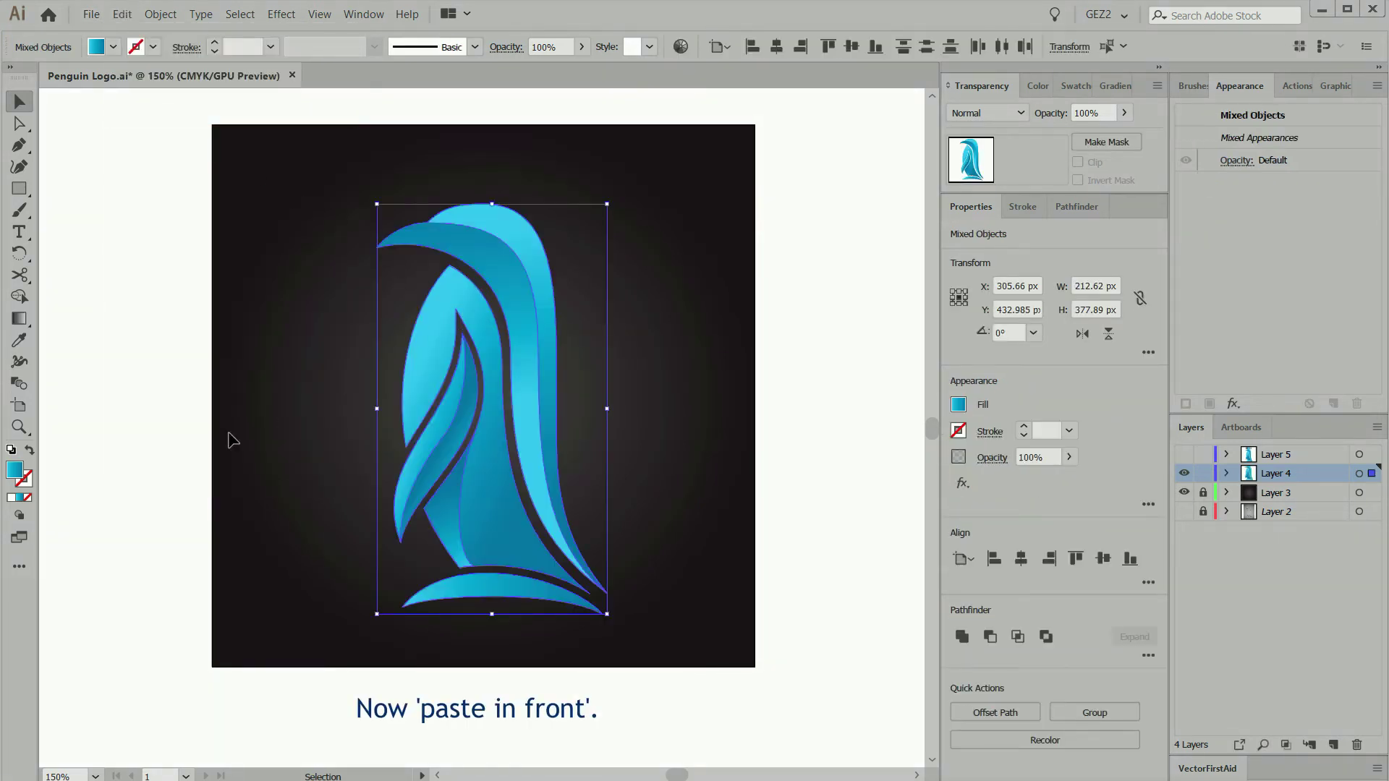
pyautogui.press('d')
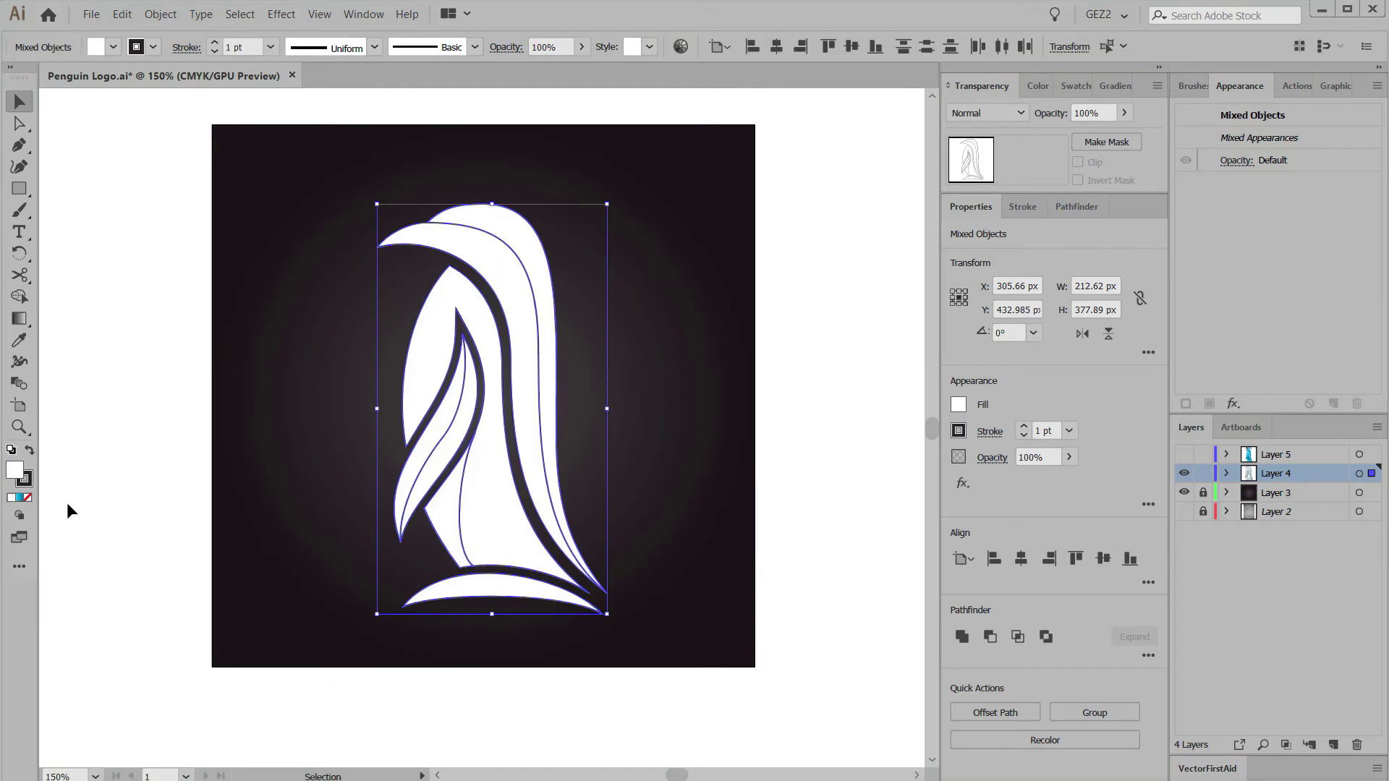
pyautogui.click(29, 450)
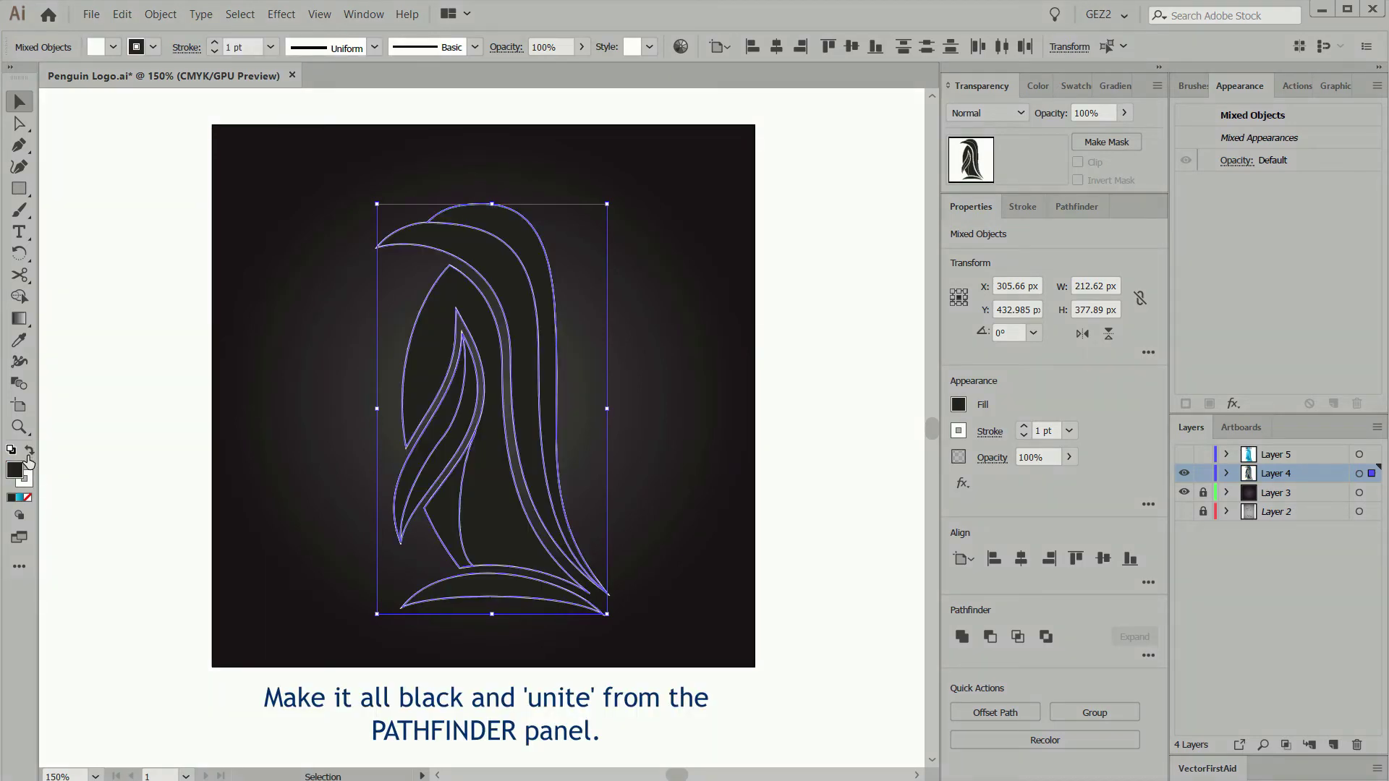
pyautogui.click(25, 498)
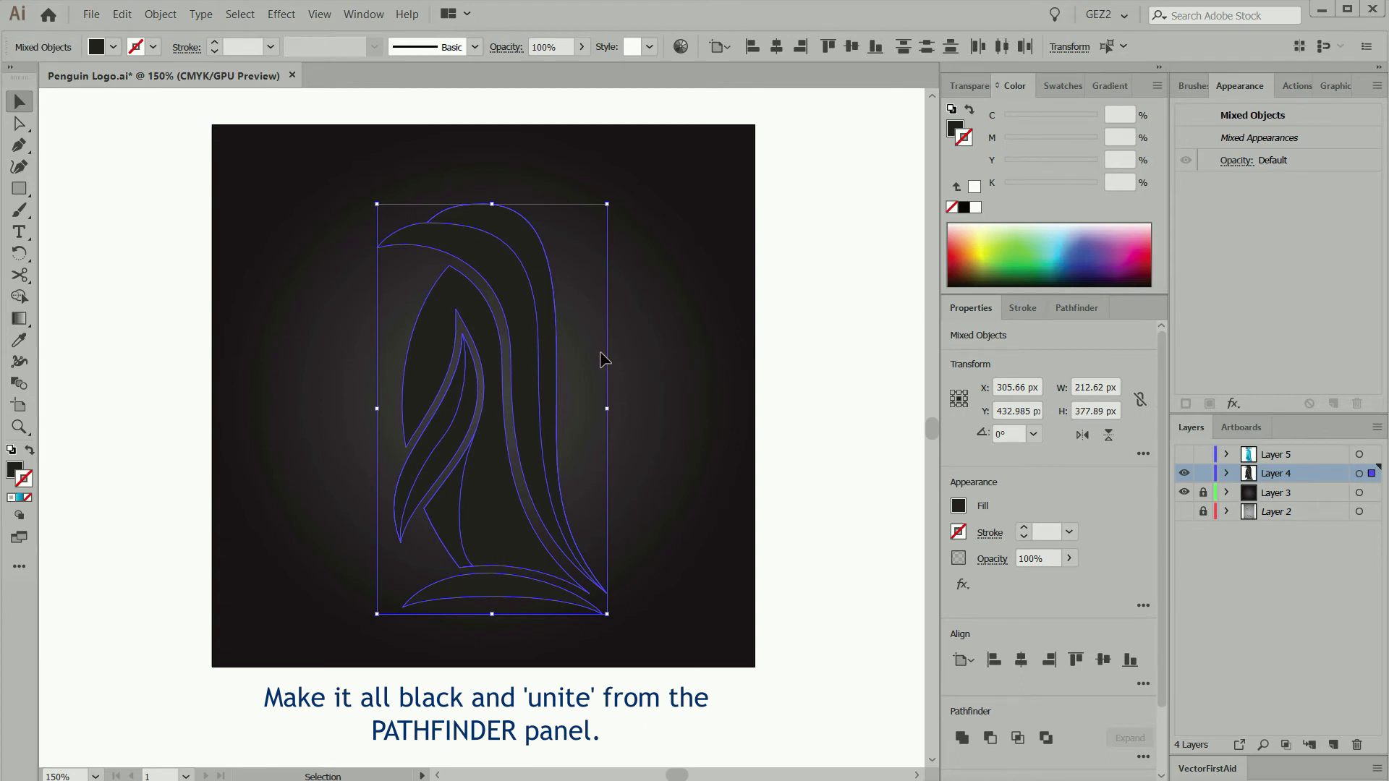
# Unite the black logo shapes and offset the resulting paths by 3 px with miter joins and a miter limit of 4.
pyautogui.click(963, 736)
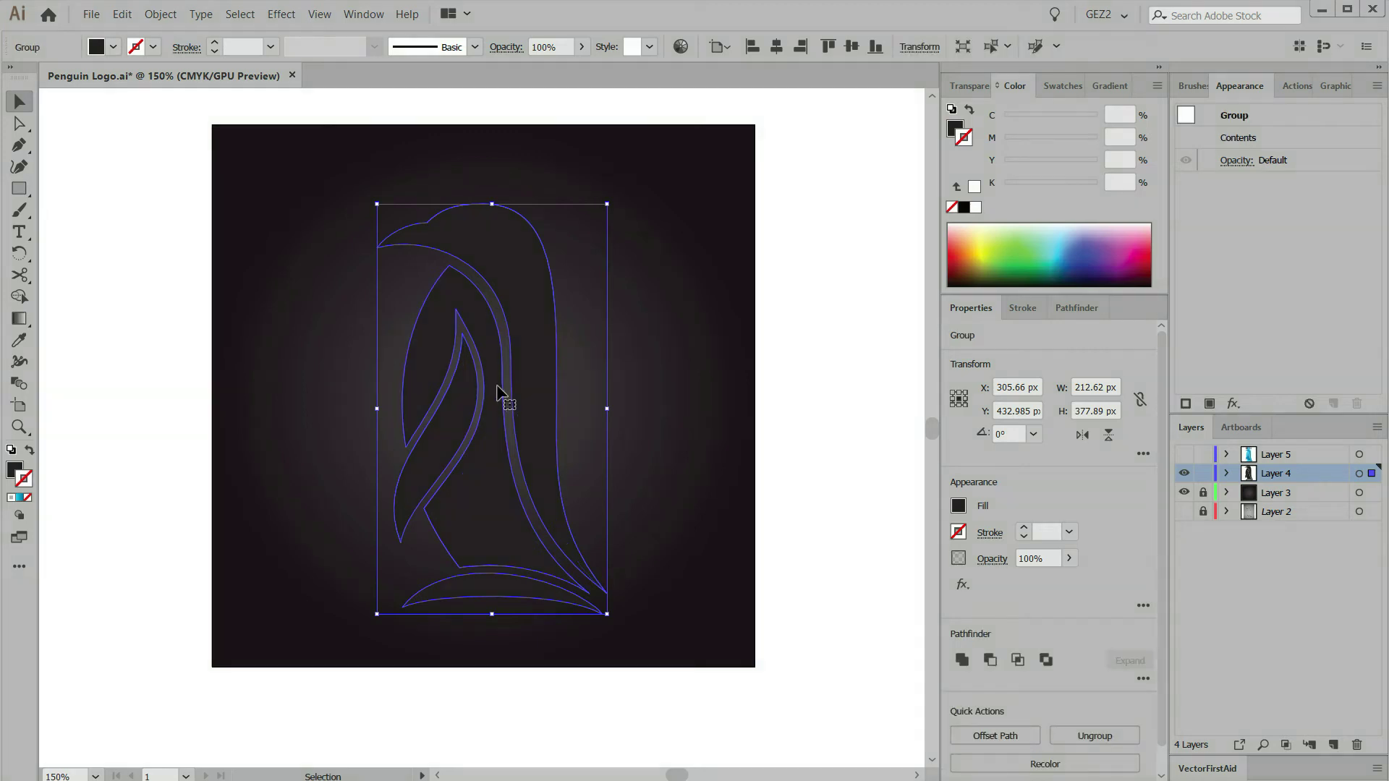
pyautogui.click(161, 14)
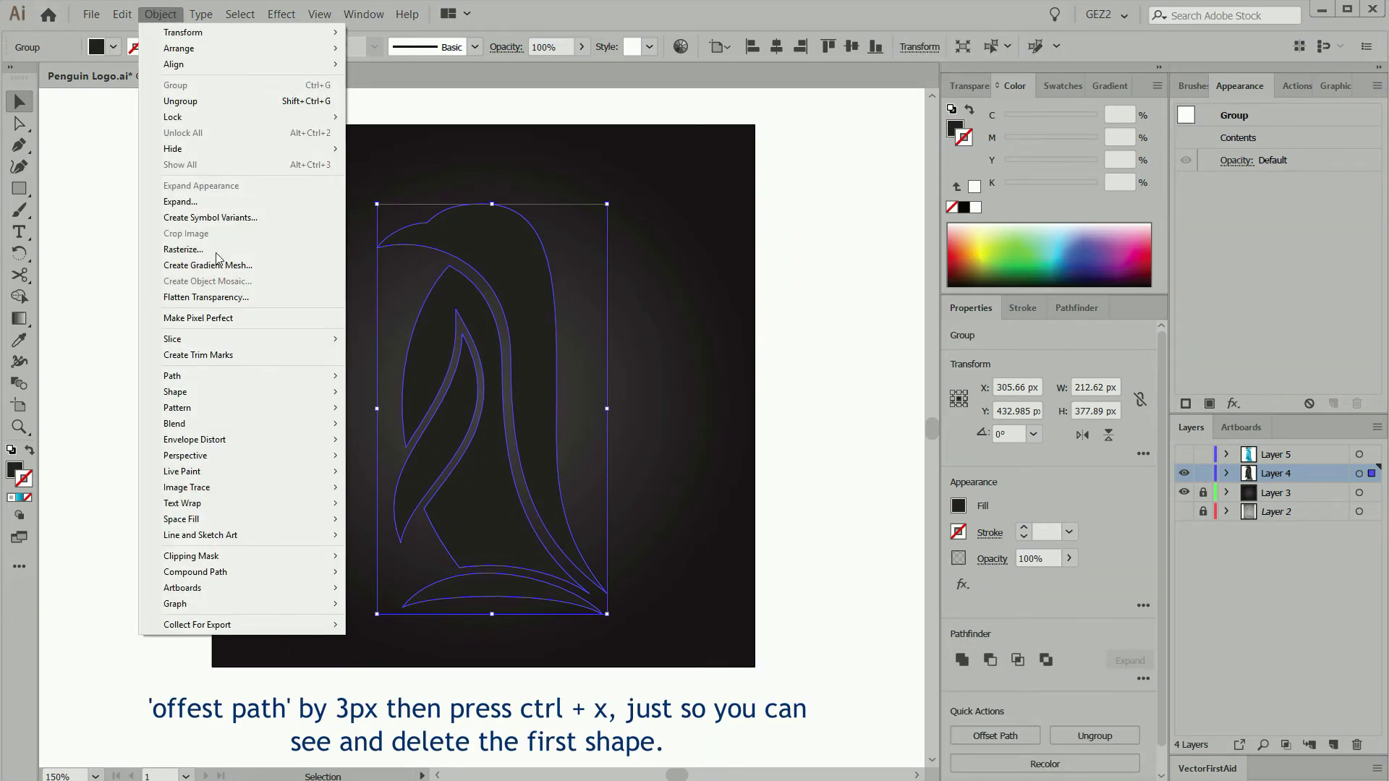
pyautogui.moveTo(237, 380)
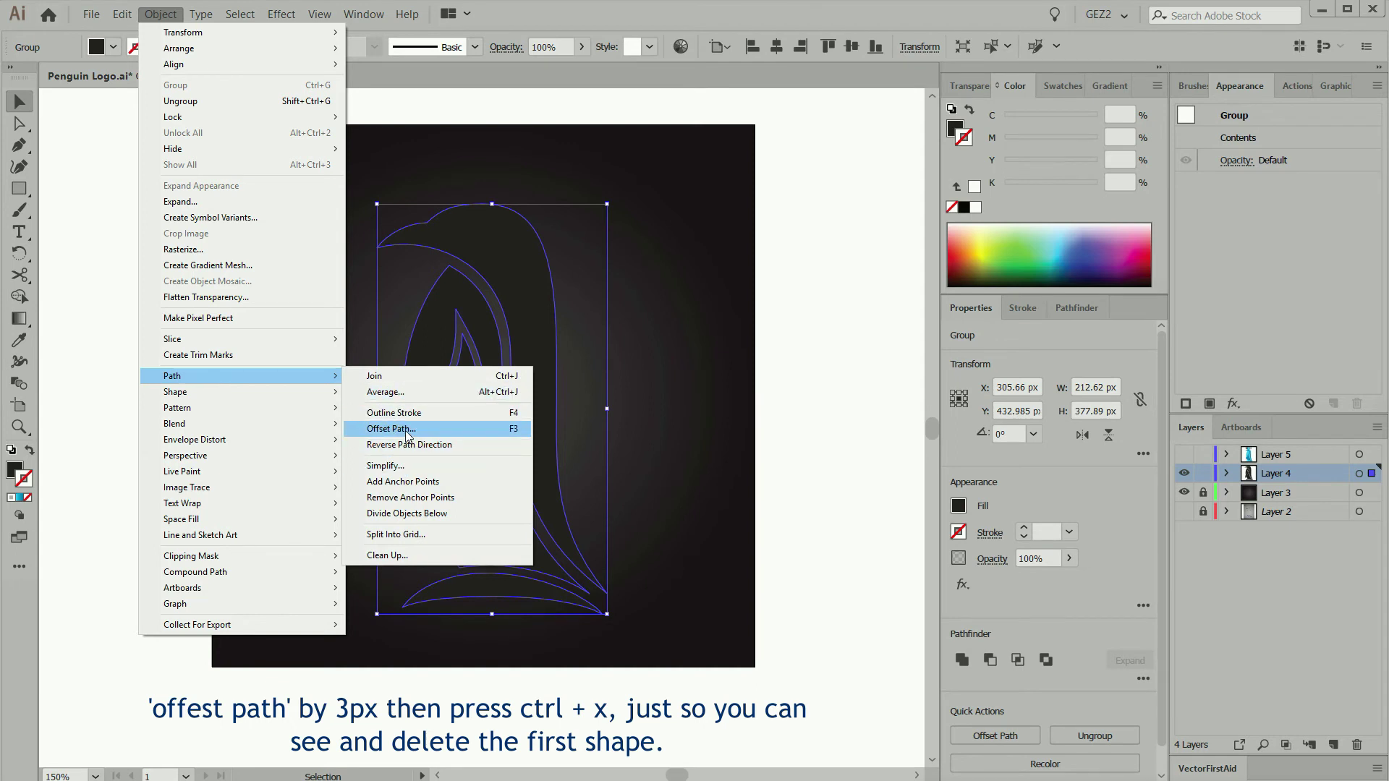
pyautogui.click(406, 432)
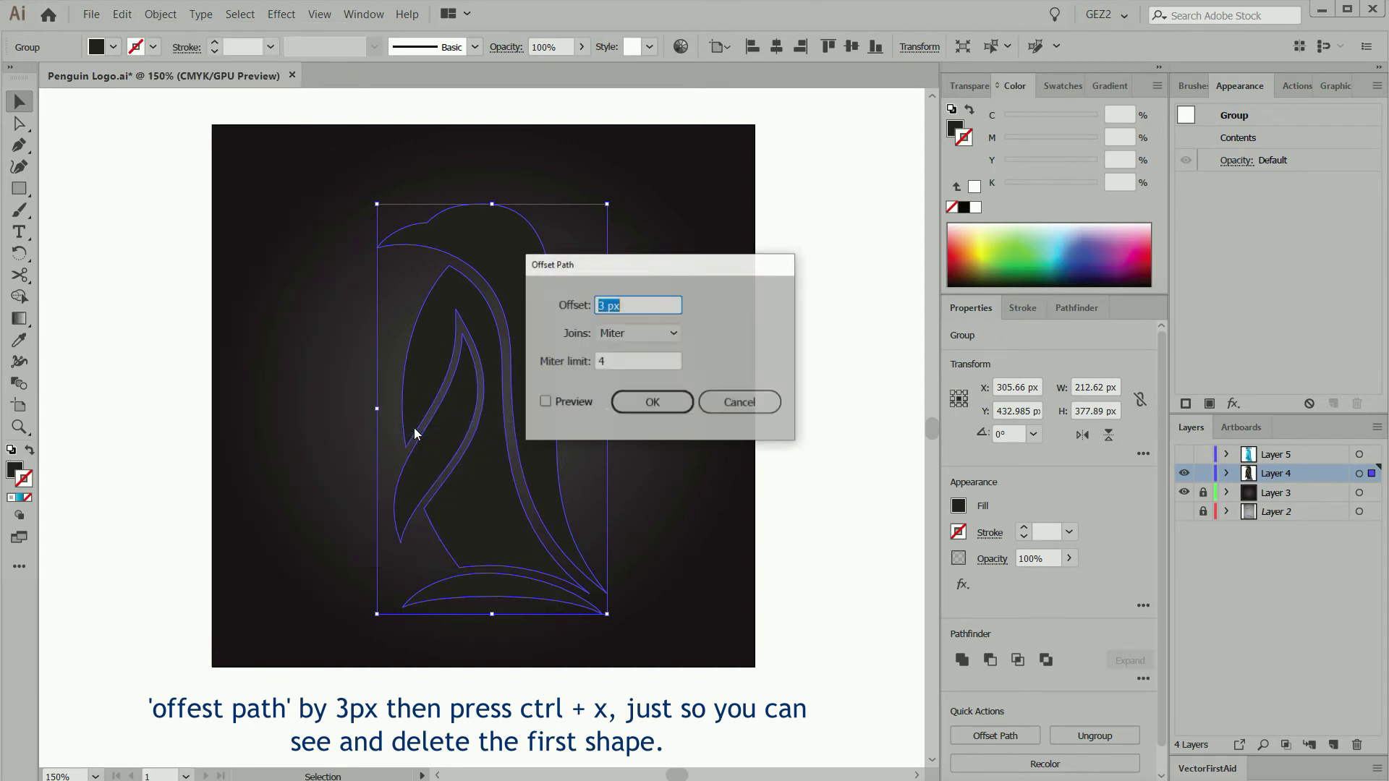
pyautogui.click(639, 402)
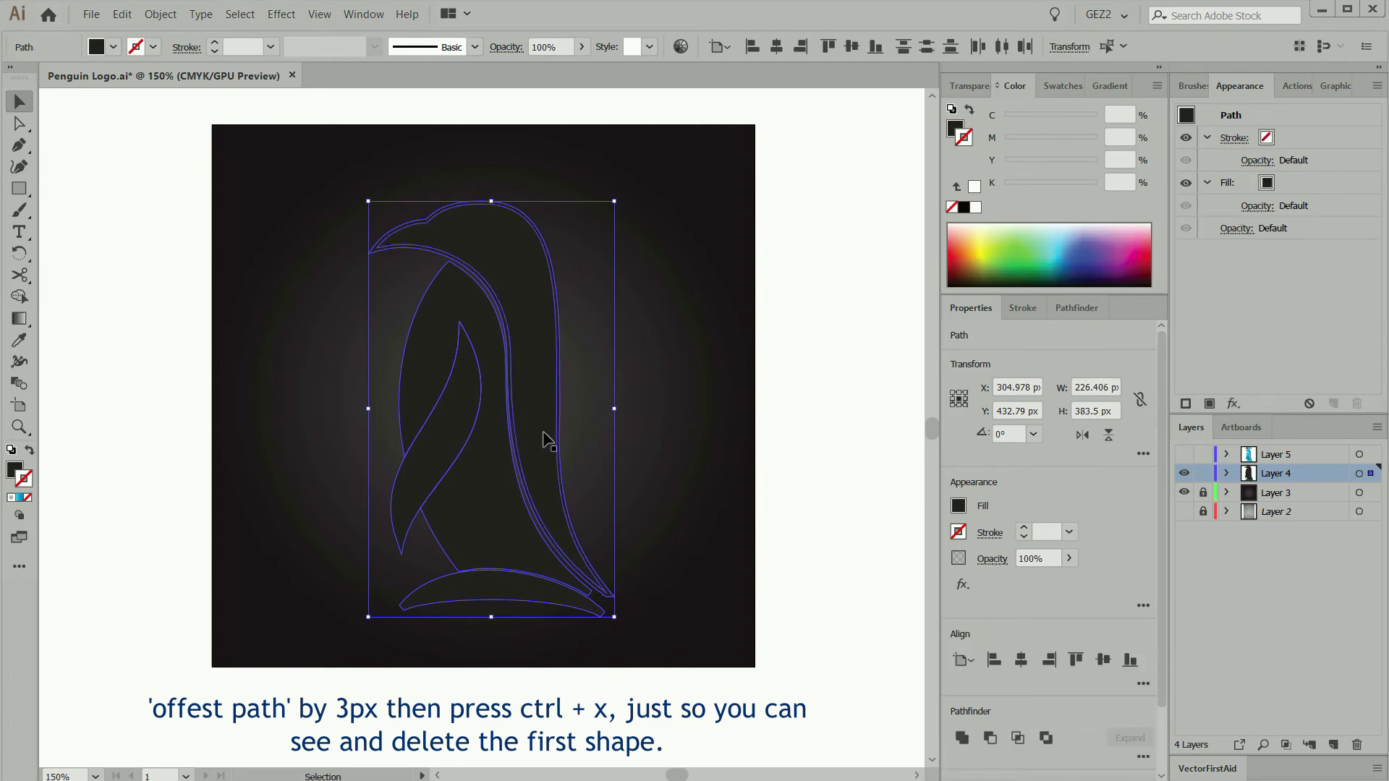
# Cut the offset silhouette, delete the original united shape beneath it, and paste the offset silhouette back in front.
pyautogui.hotkey('ctrl', 'x')
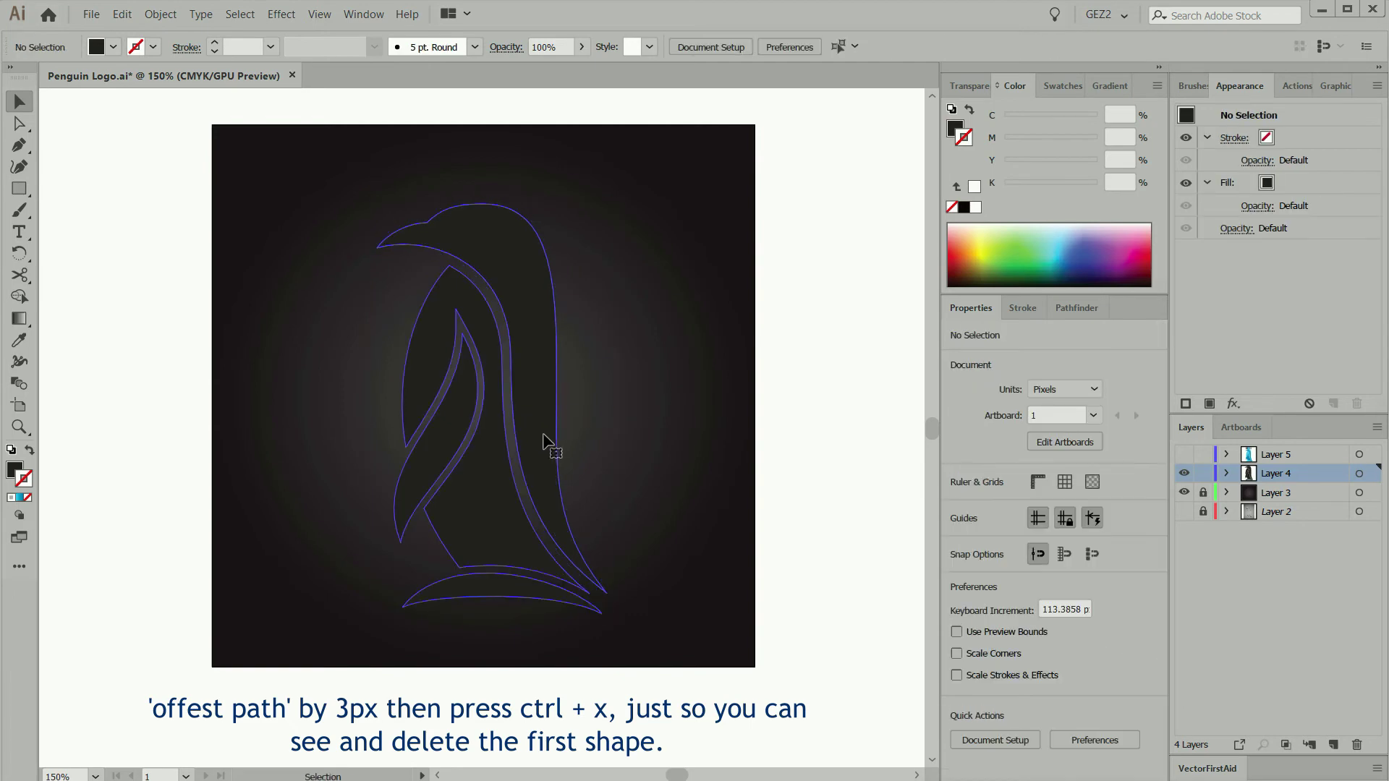
pyautogui.click(543, 437)
pyautogui.press('Delete')
pyautogui.click(122, 14)
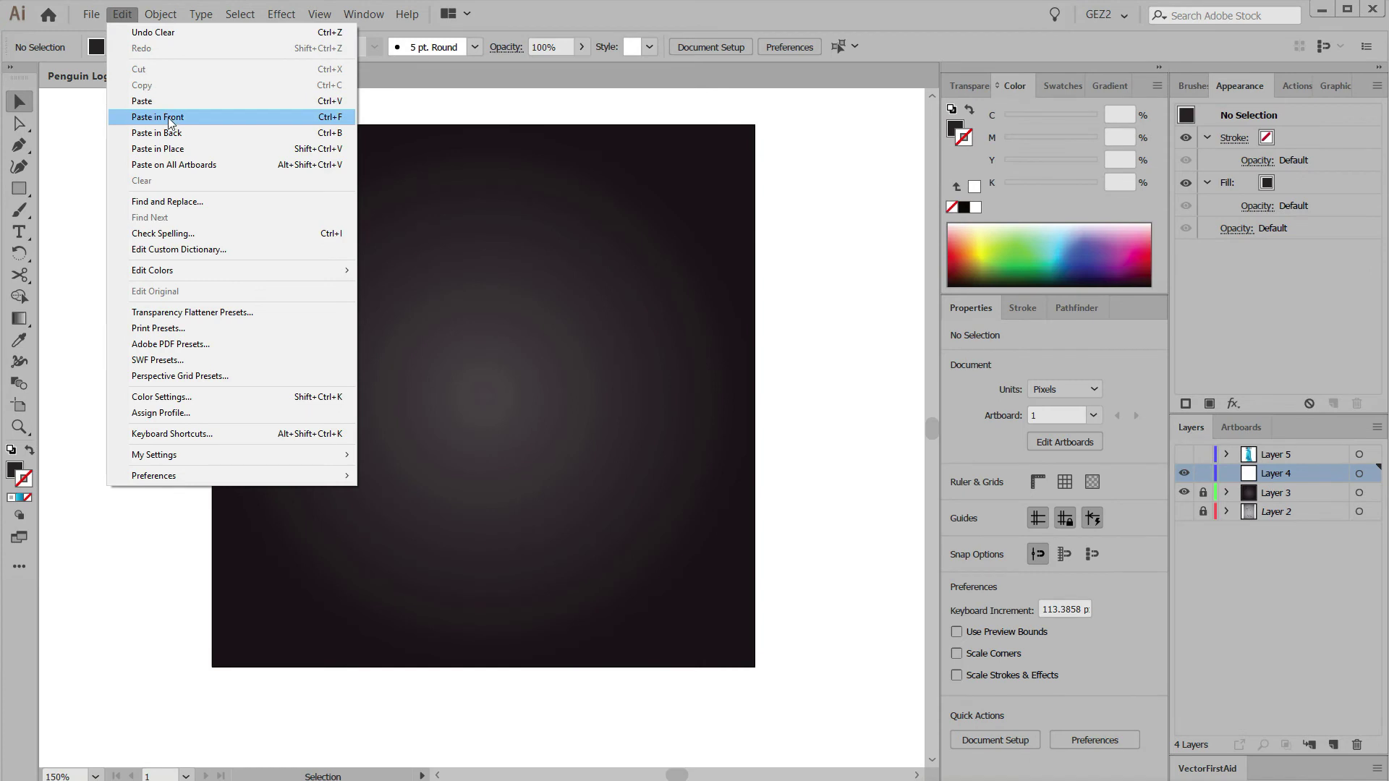
pyautogui.click(168, 121)
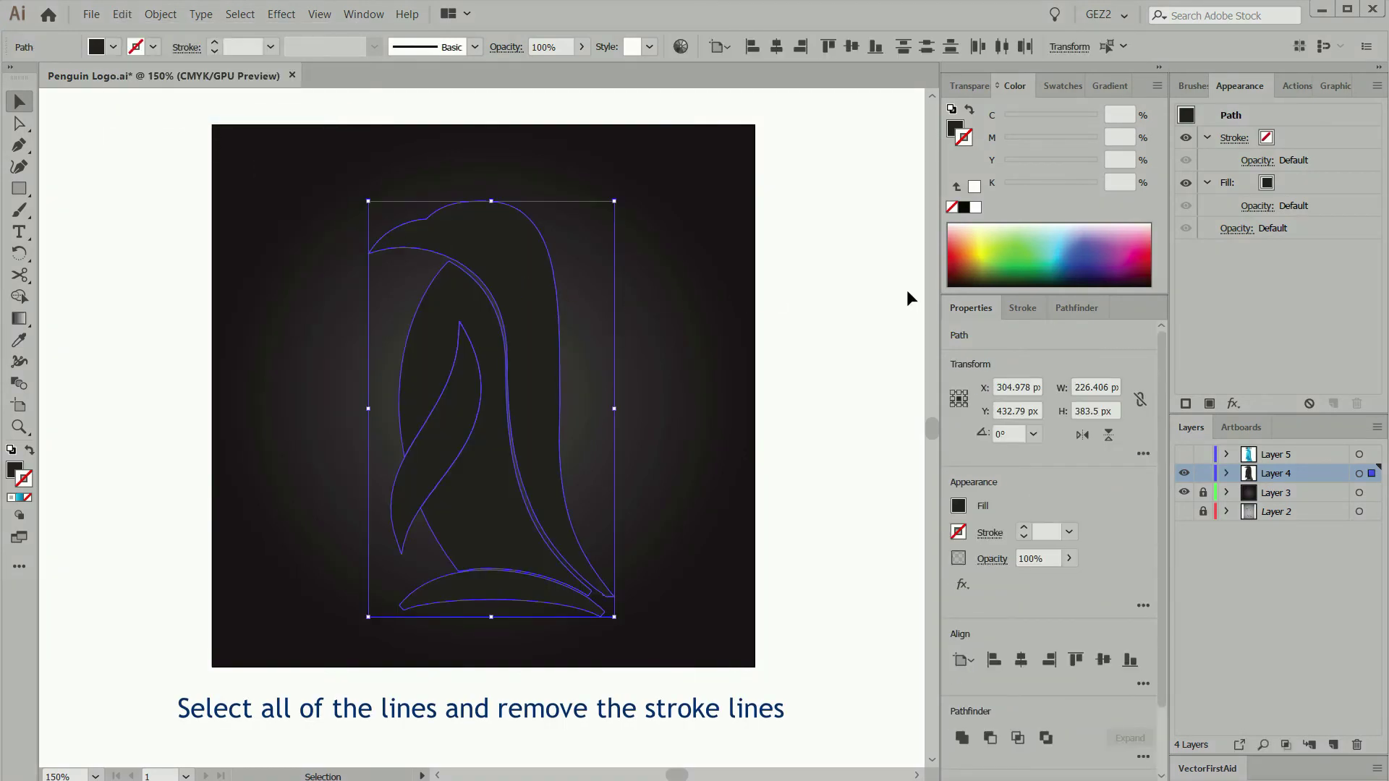
# Set the offset silhouette's blending mode to Multiply and its opacity to 60%.
pyautogui.click(975, 87)
pyautogui.click(1006, 115)
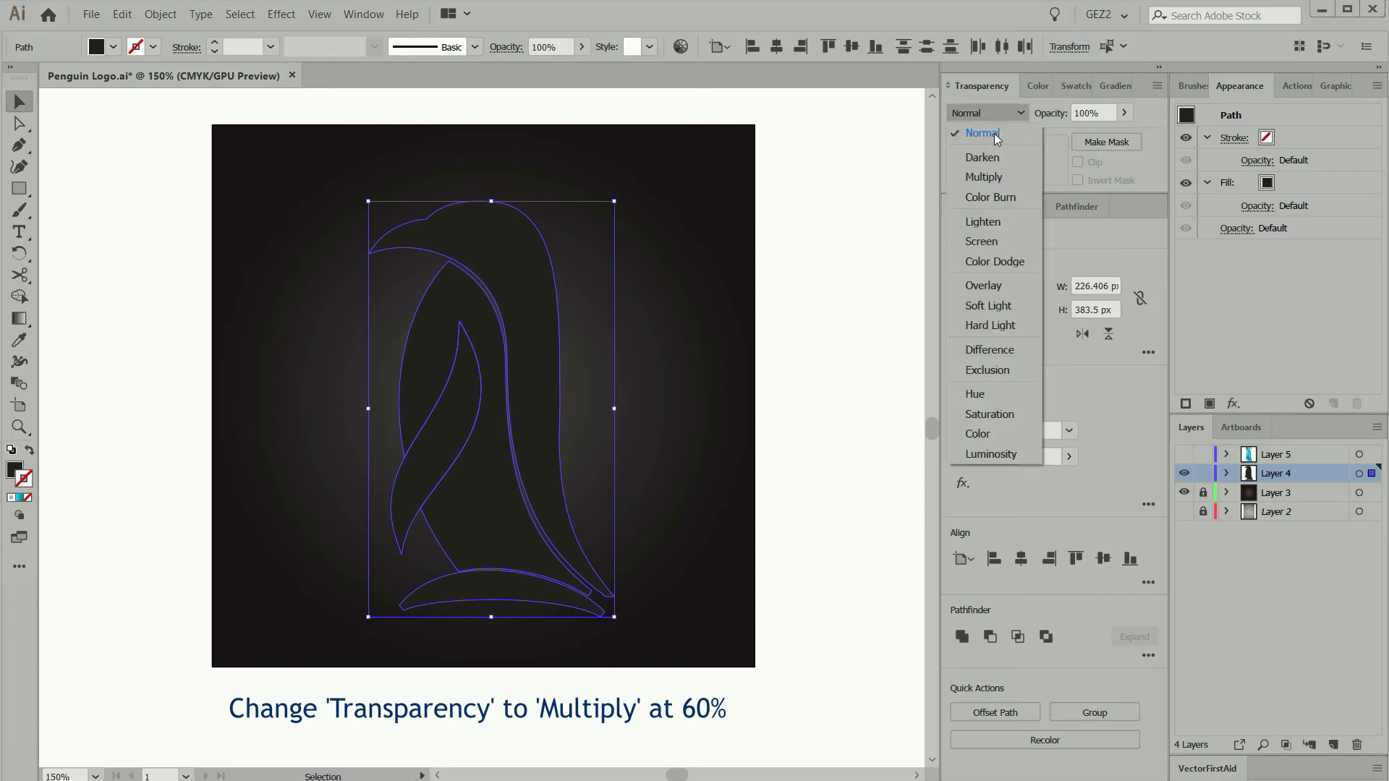
pyautogui.click(996, 180)
pyautogui.doubleClick(1087, 113)
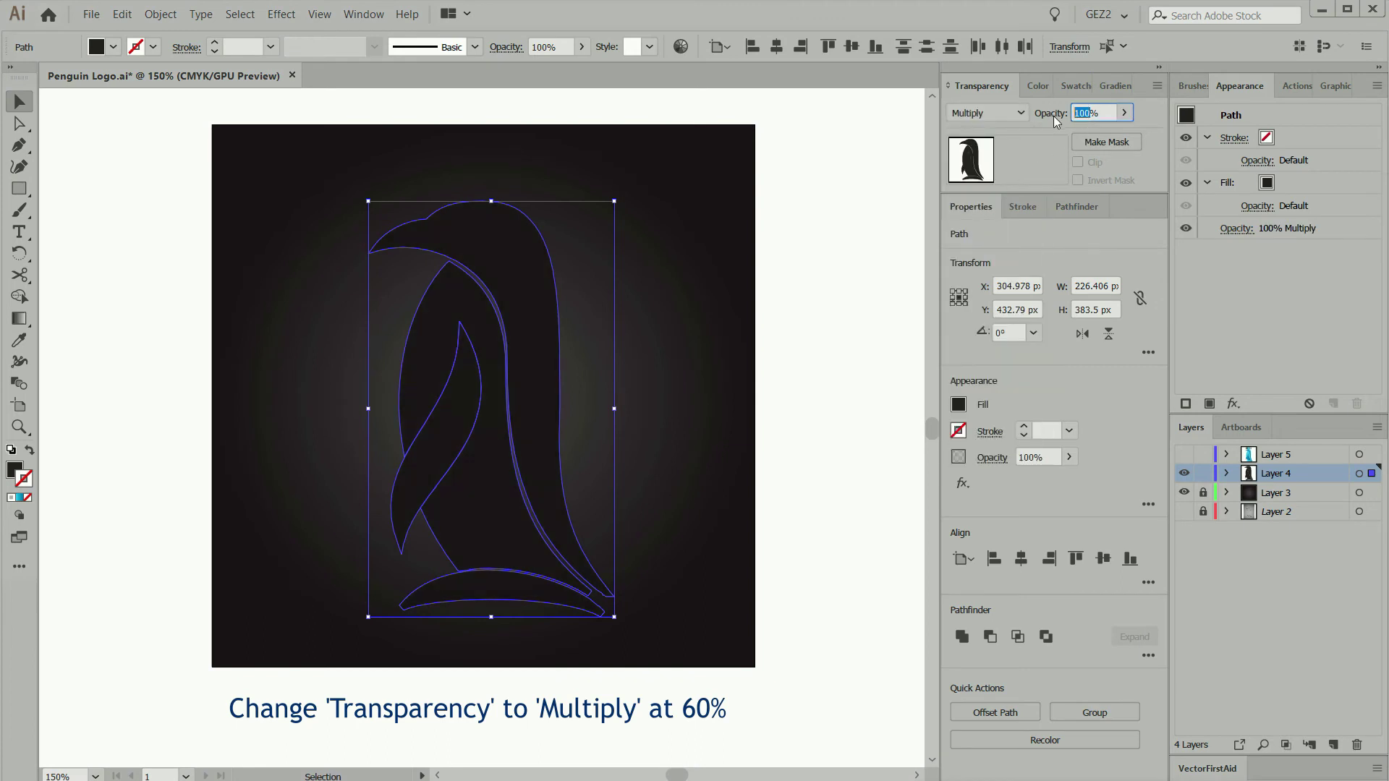
pyautogui.write('60')
pyautogui.press('Return')
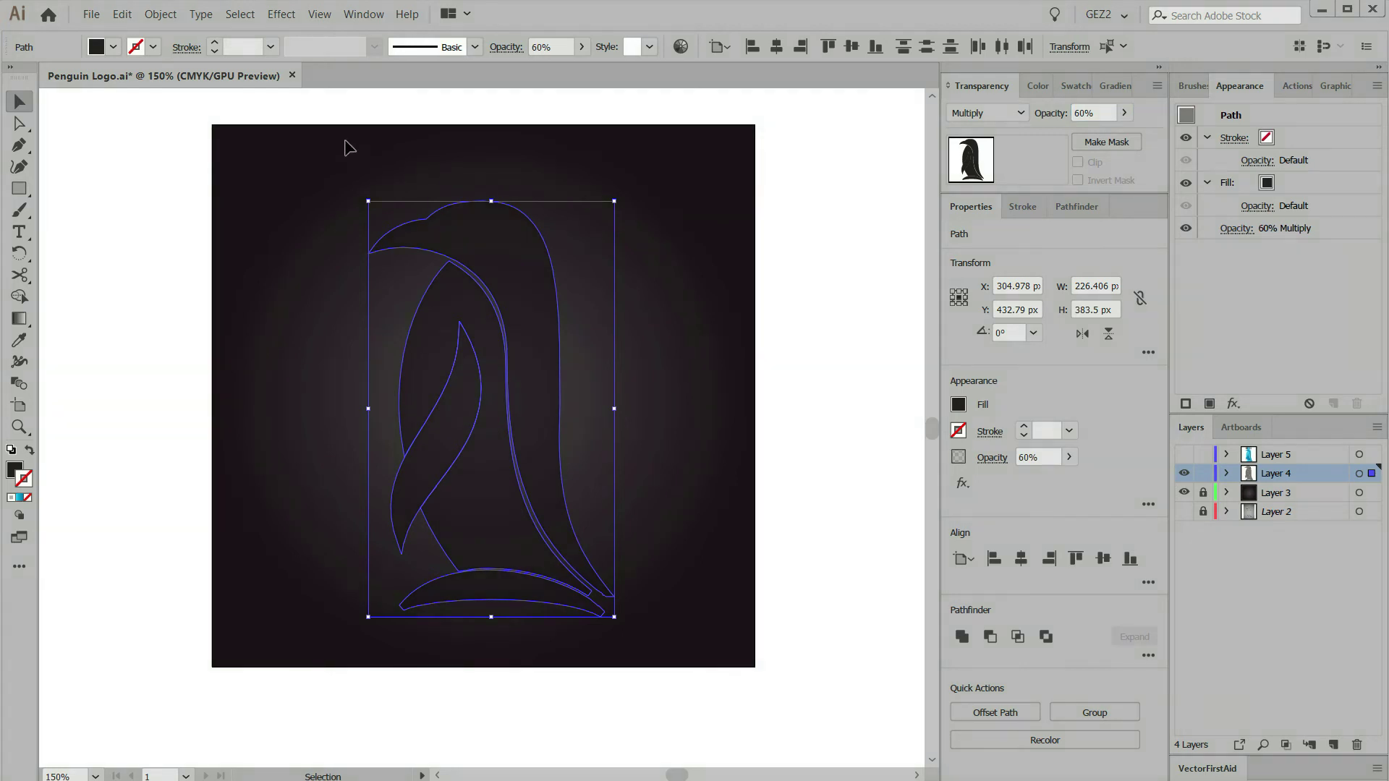
# Offset the 60% Multiply silhouette by another 3 px with miter joins and a miter limit of 4.
pyautogui.click(152, 19)
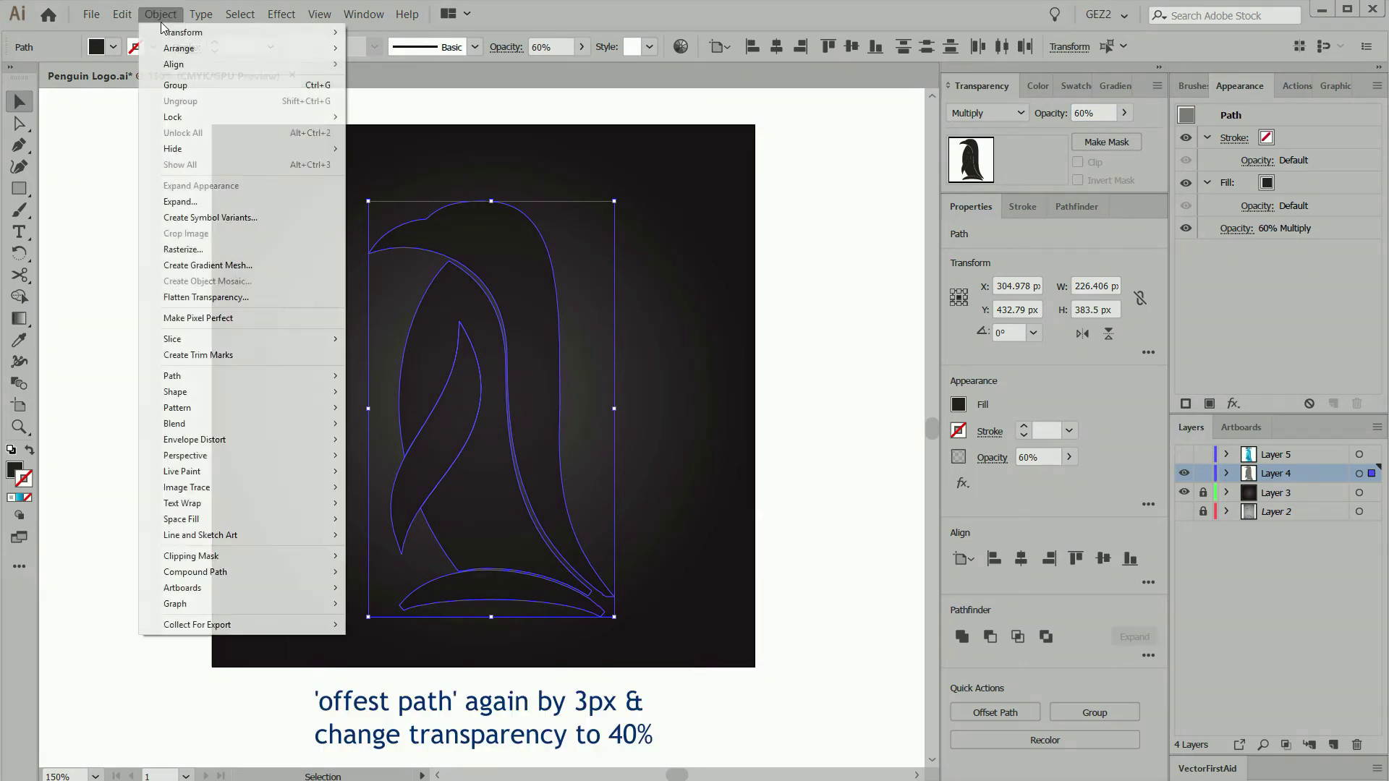
pyautogui.moveTo(237, 379)
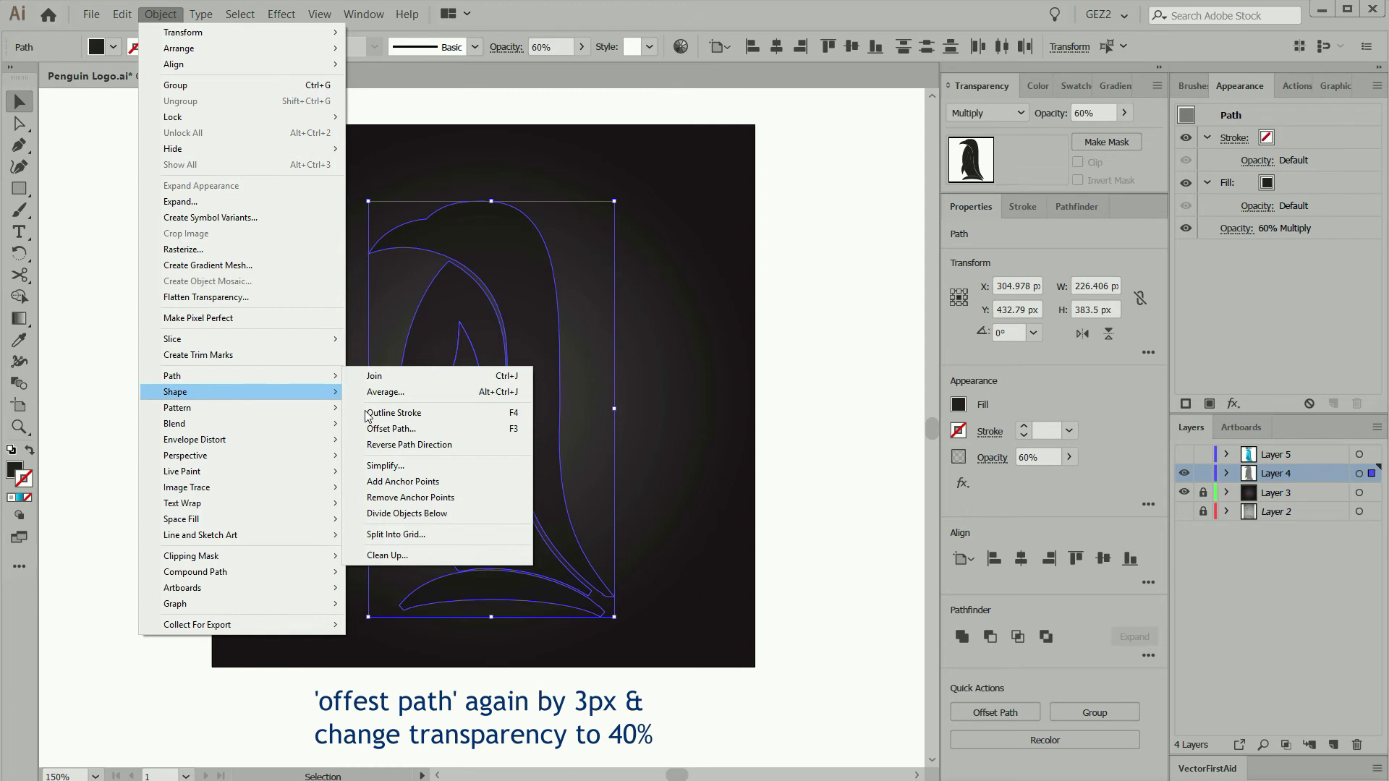
pyautogui.click(391, 425)
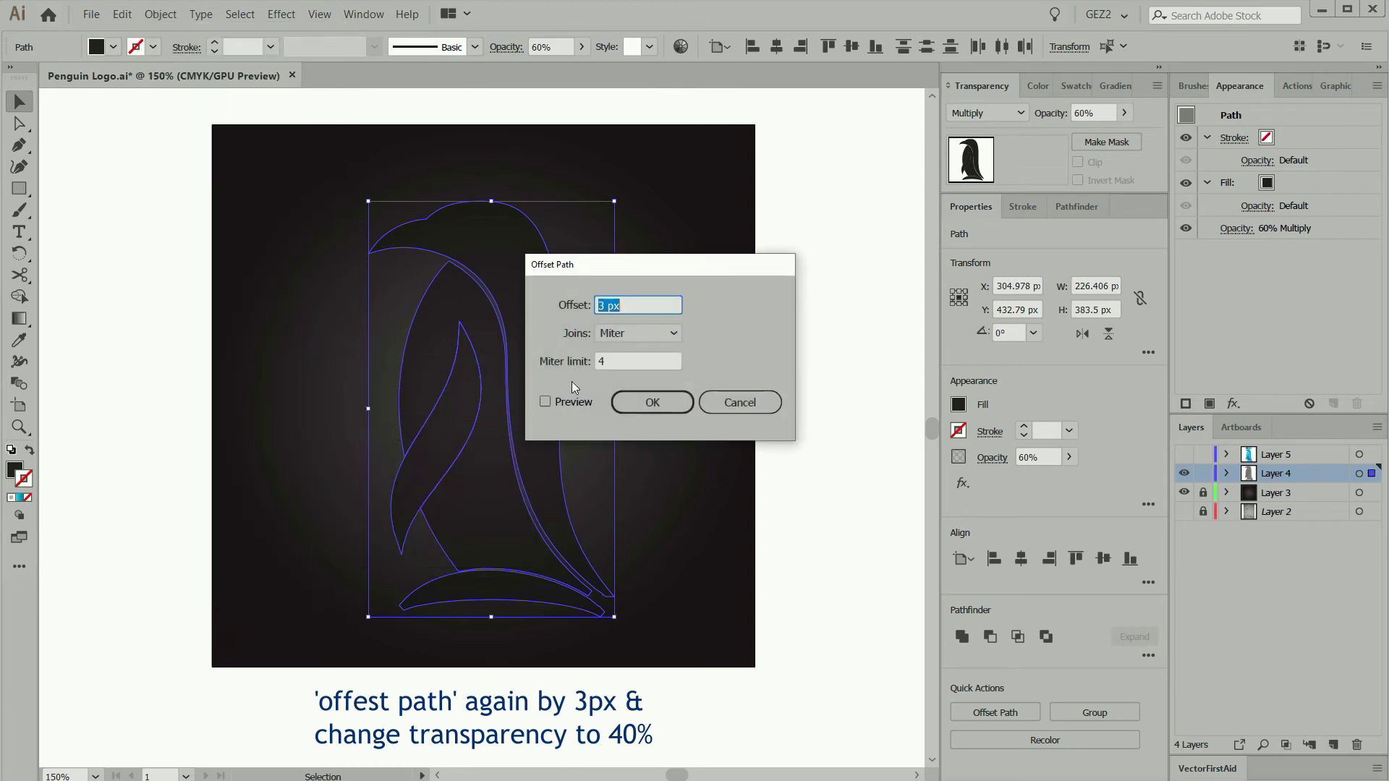
pyautogui.click(645, 404)
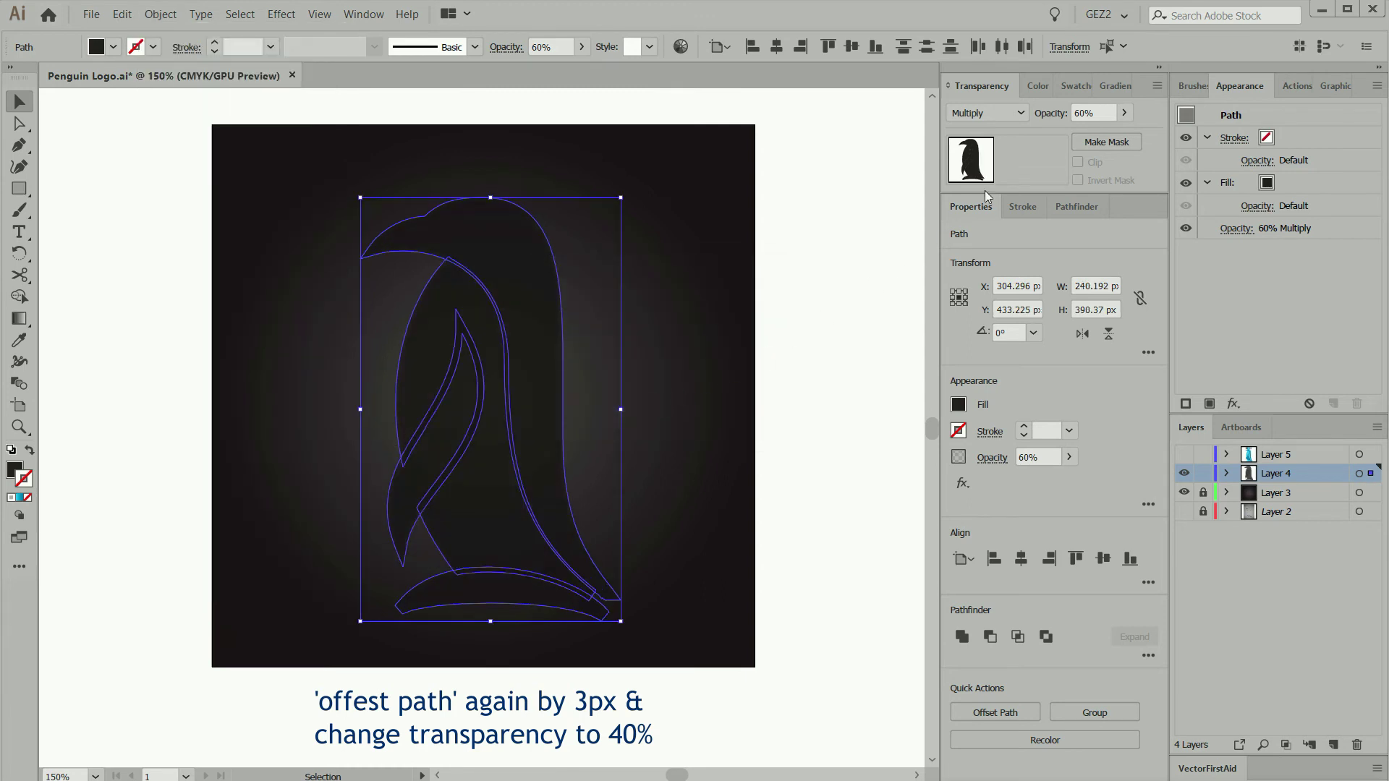
# Set the second offset silhouette's opacity to 40%.
pyautogui.moveTo(1083, 112); pyautogui.dragTo(1051, 128)
pyautogui.write('40')
pyautogui.press('Return')
# Offset the 40% Multiply silhouette by another 3 px with miter joins and a miter limit of 4.
pyautogui.click(160, 13)
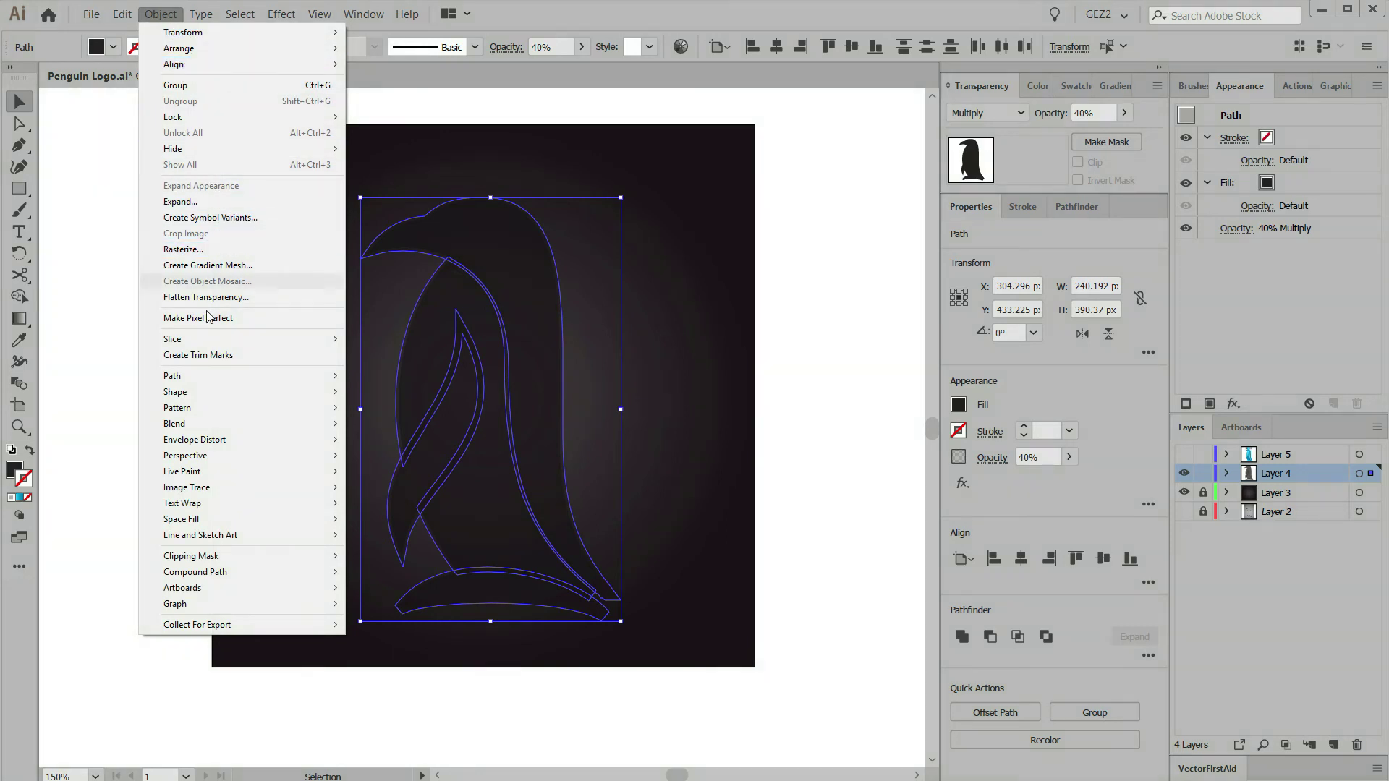
pyautogui.moveTo(210, 377)
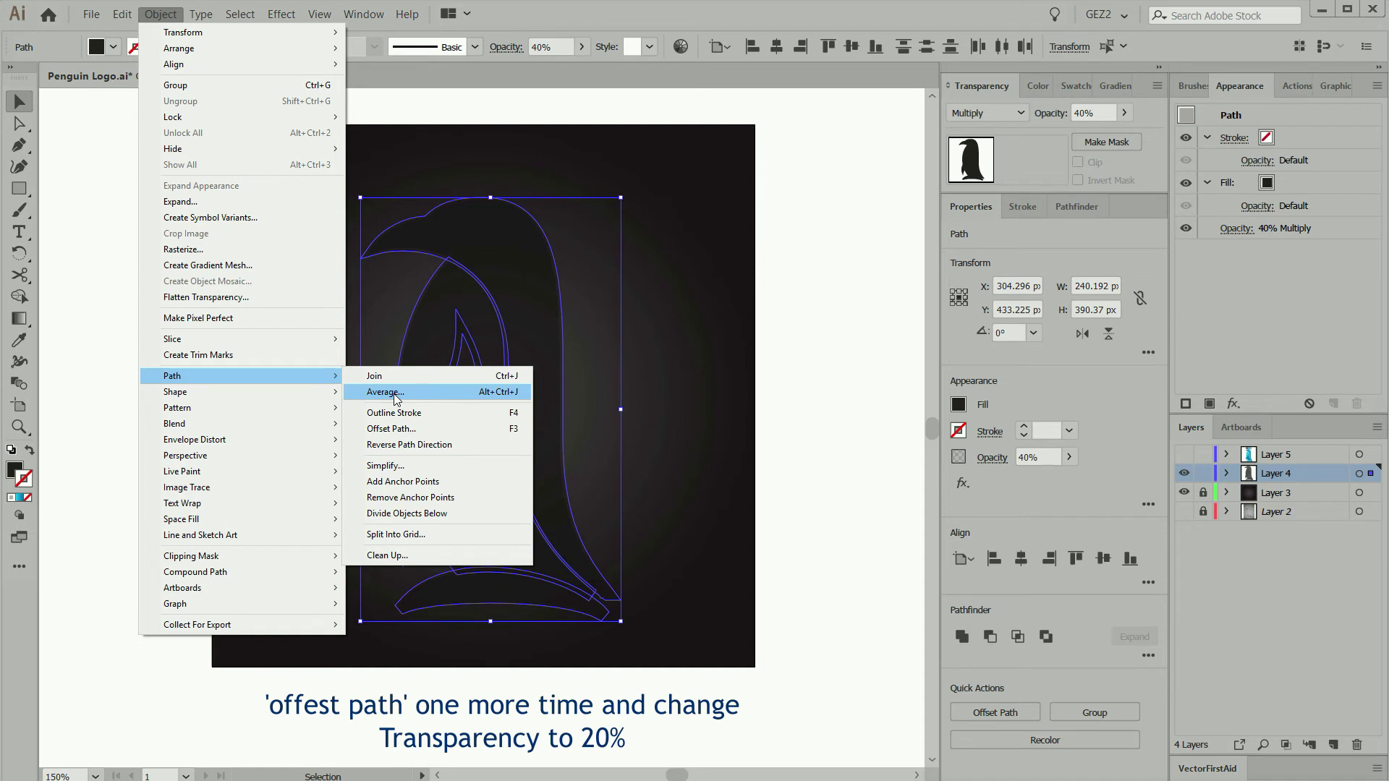
pyautogui.click(400, 429)
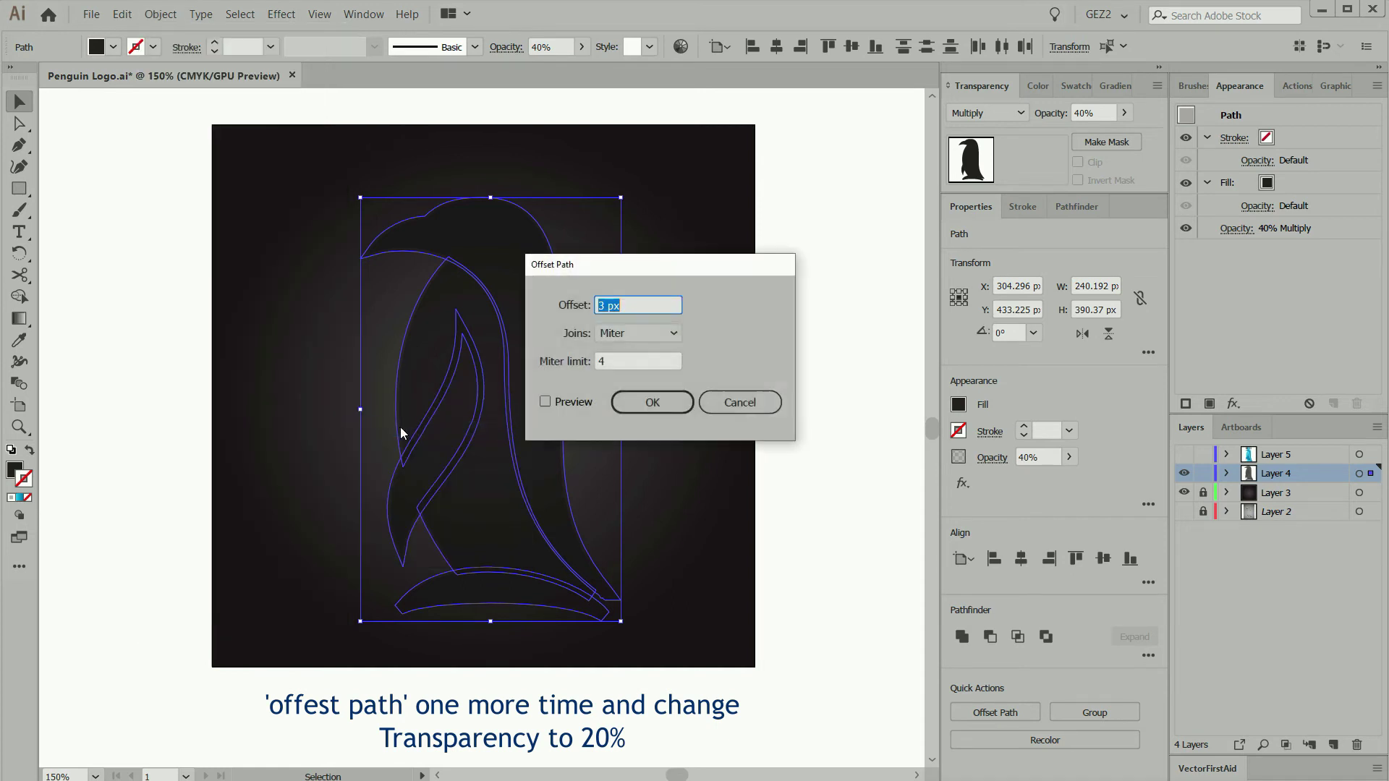
pyautogui.click(645, 405)
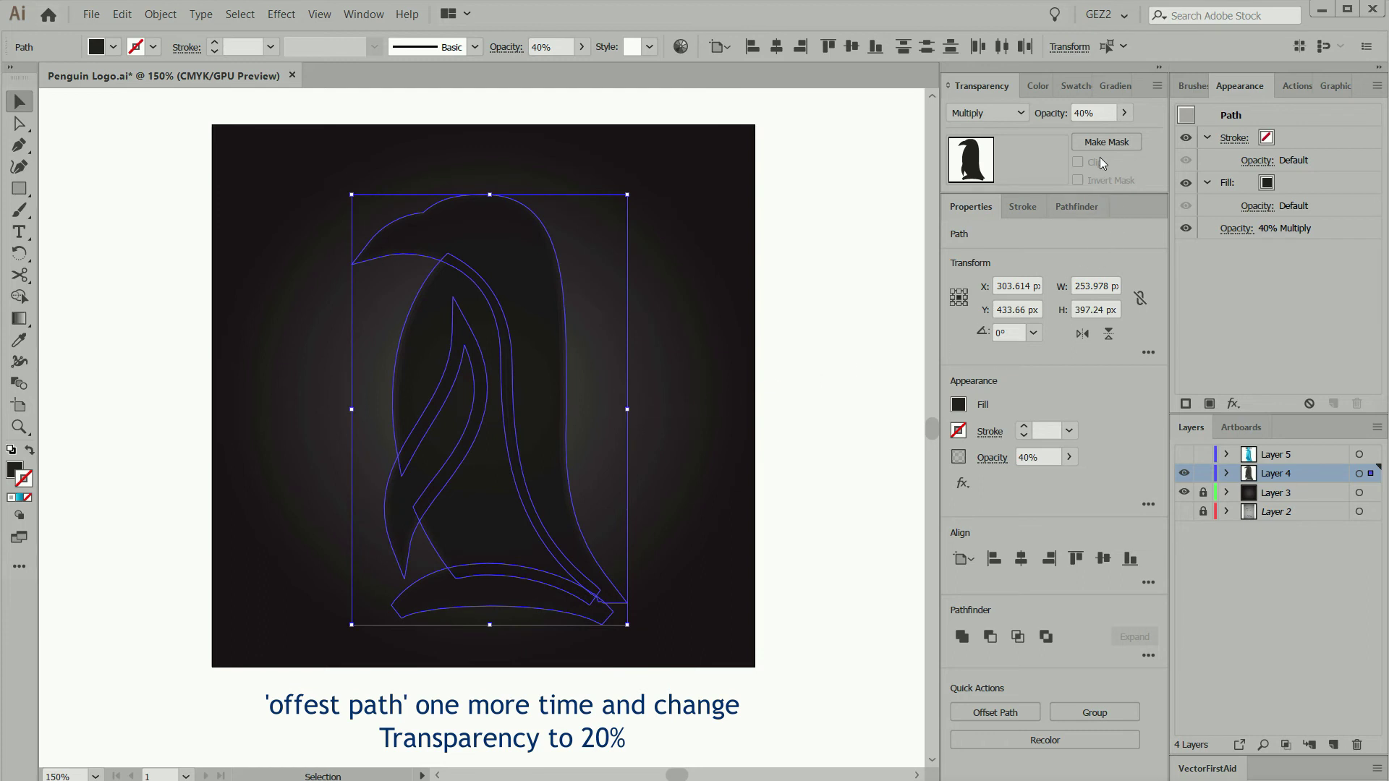
# Set the outermost silhouette's opacity to 20% and unite its overlapping paths into one shape.
pyautogui.click(1084, 113)
pyautogui.write('20')
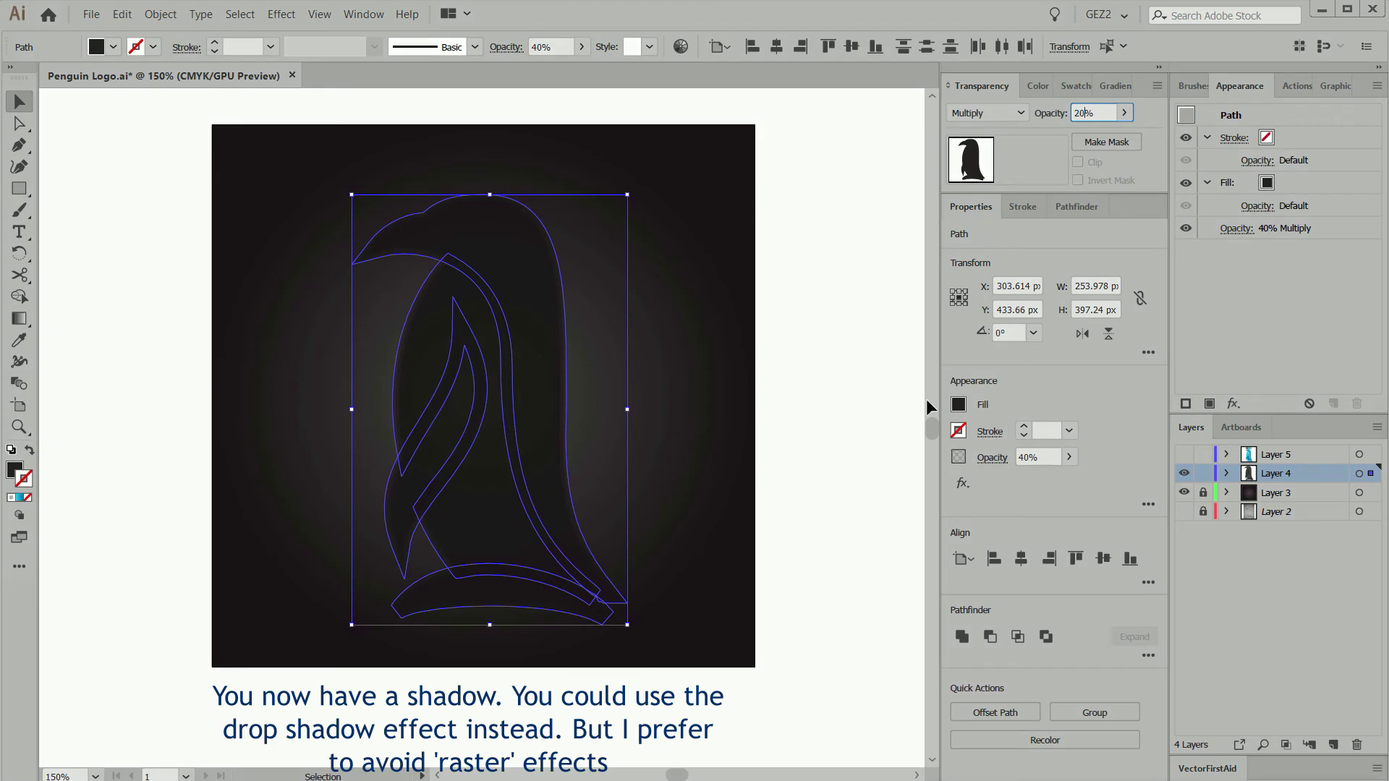
pyautogui.click(962, 636)
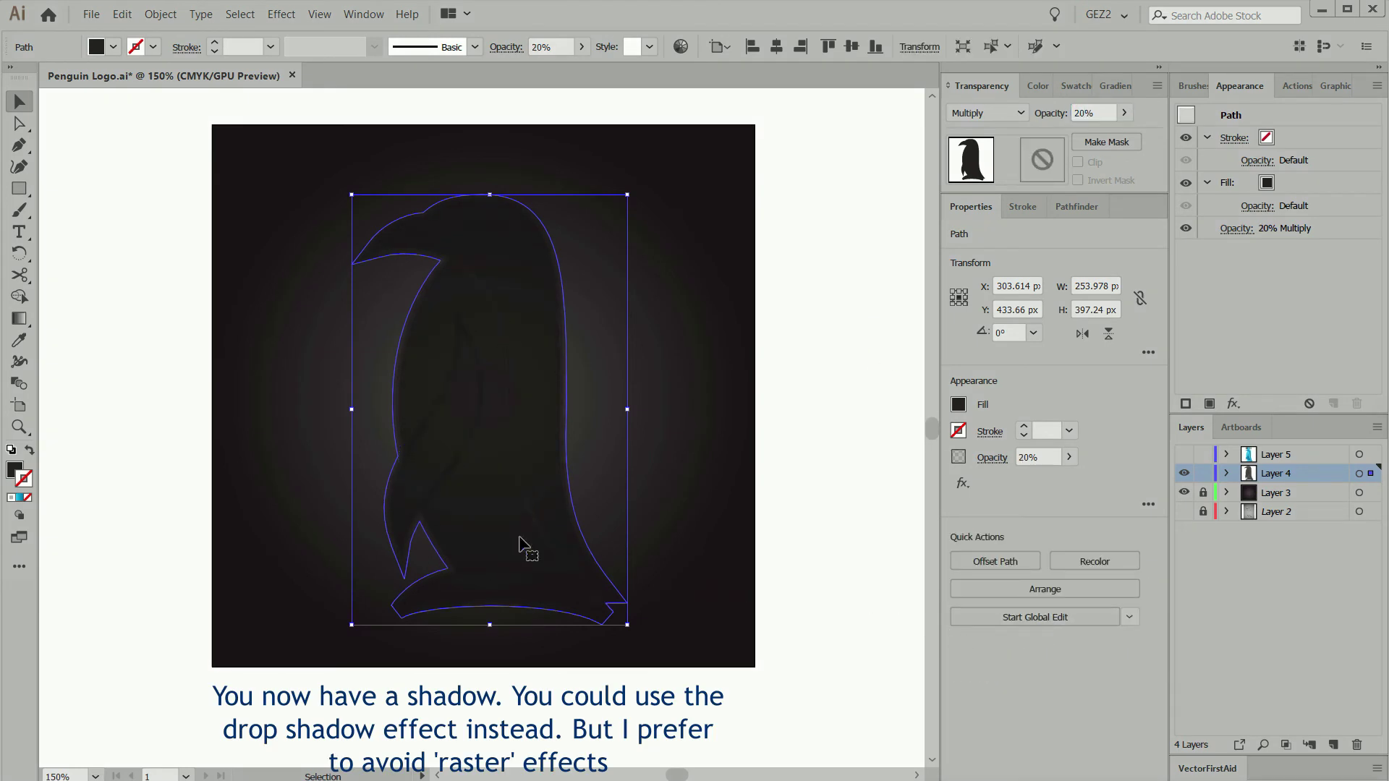
pyautogui.press('a')
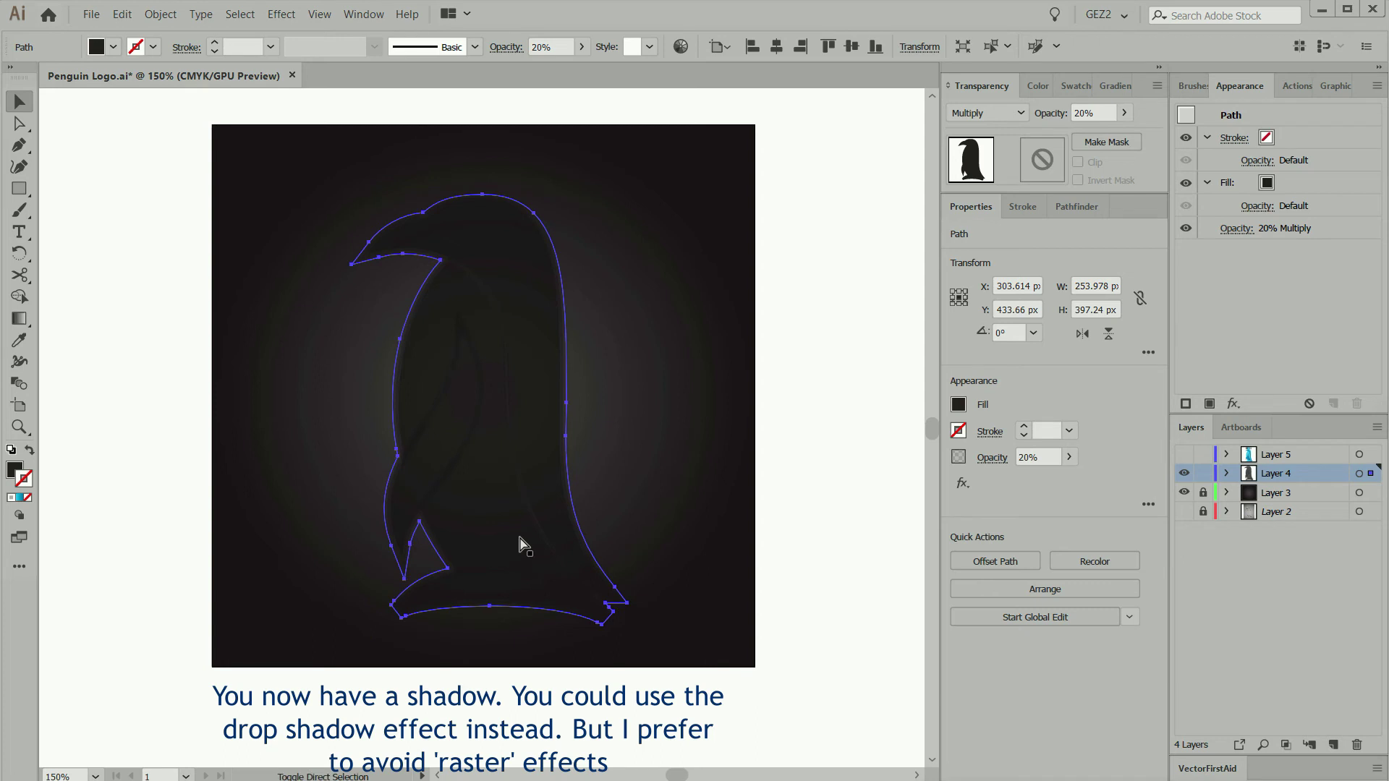
pyautogui.click(843, 437)
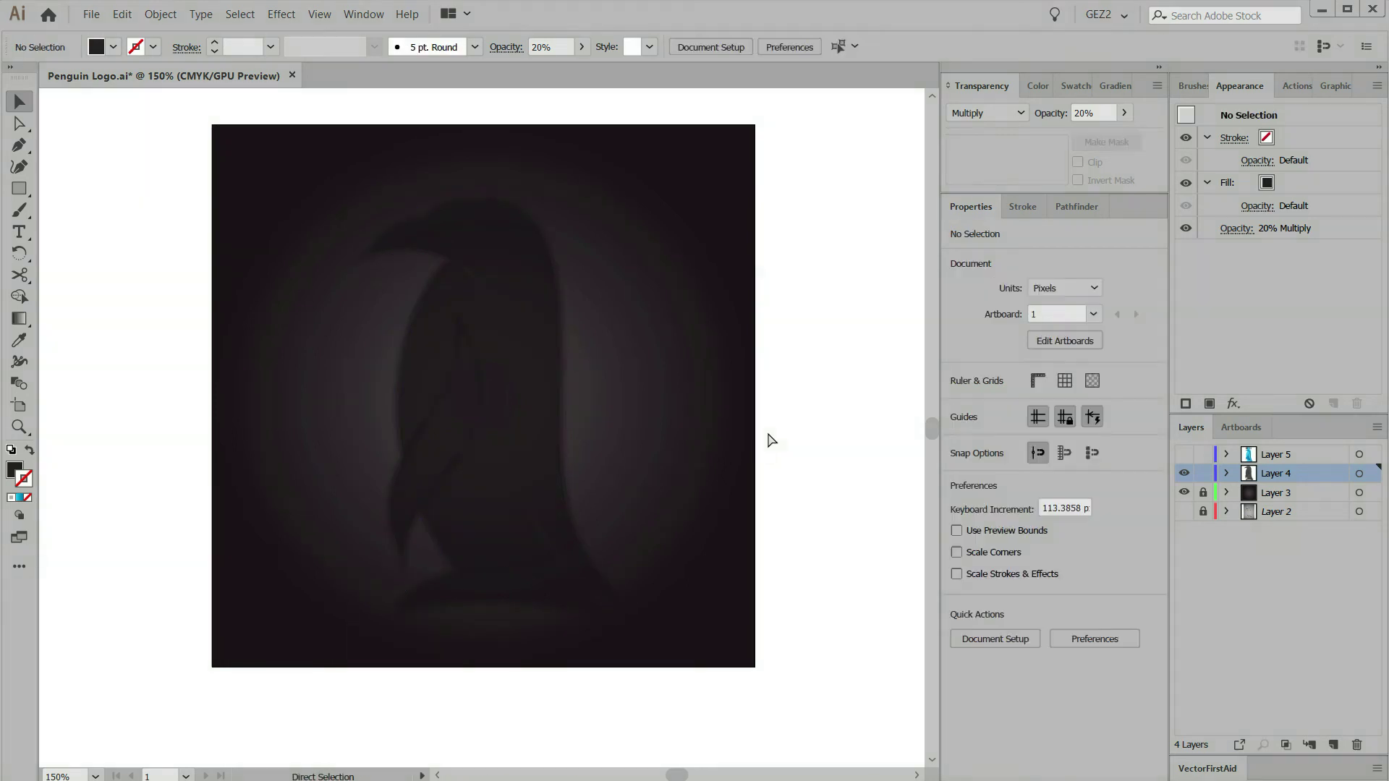
# Show Layer 5 with the blue penguin artwork and merge it with the Layer 4 shadow layer.
pyautogui.click(1184, 456)
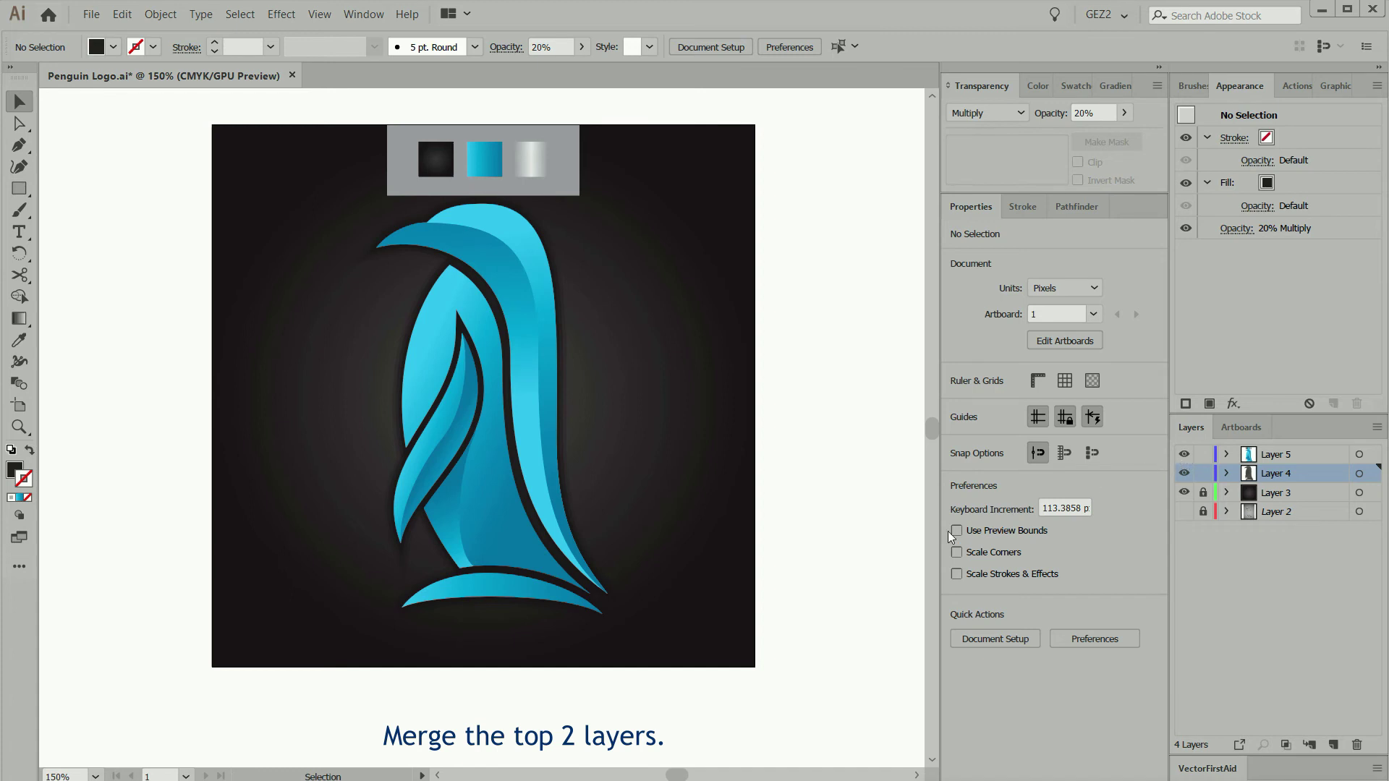
pyautogui.moveTo(828, 568); pyautogui.dragTo(857, 608)
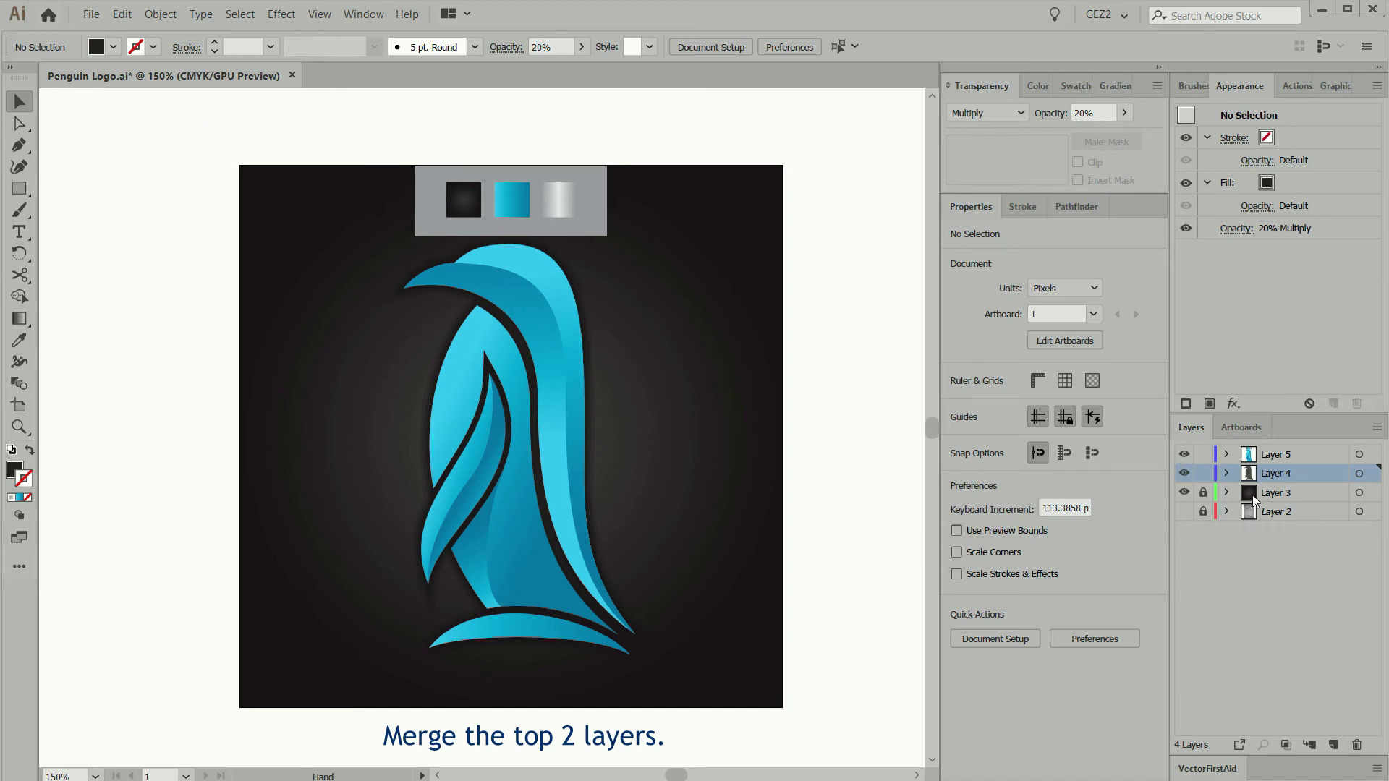
pyautogui.keyDown('shift'); pyautogui.click(1308, 457); pyautogui.keyUp('shift')
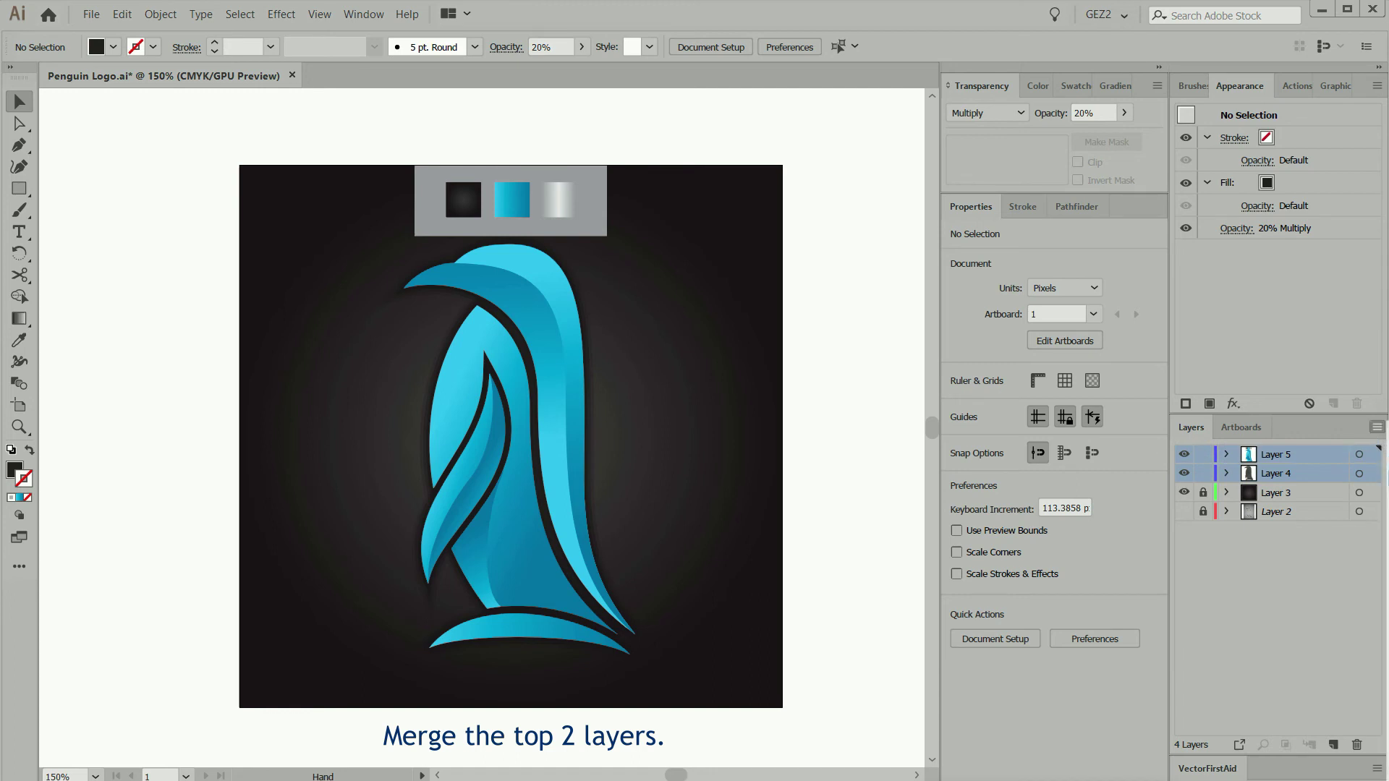
pyautogui.click(1387, 595)
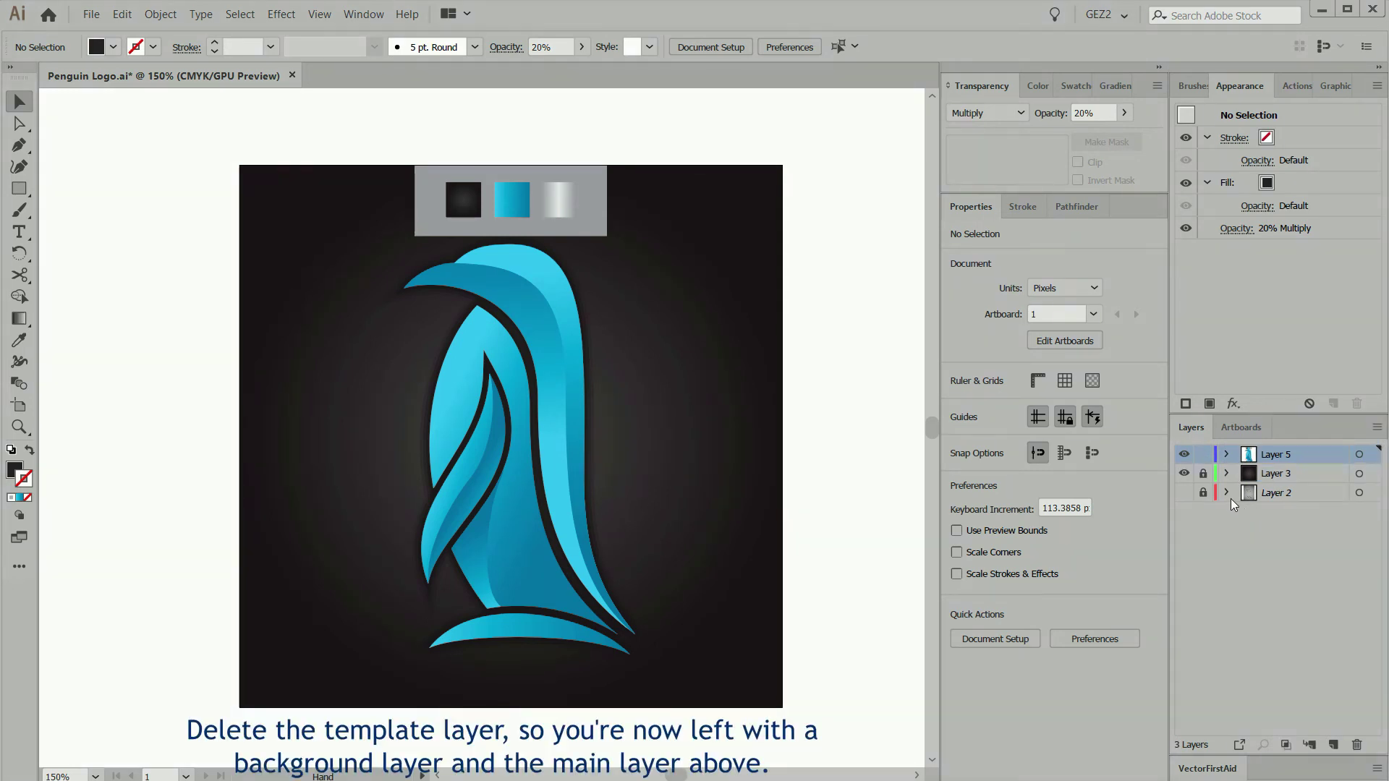
# Delete the Layer 2 template, then lock Layer 5 and add a new empty layer above it.
pyautogui.moveTo(1301, 491); pyautogui.dragTo(1355, 737)
pyautogui.click(1204, 455)
pyautogui.click(1332, 745)
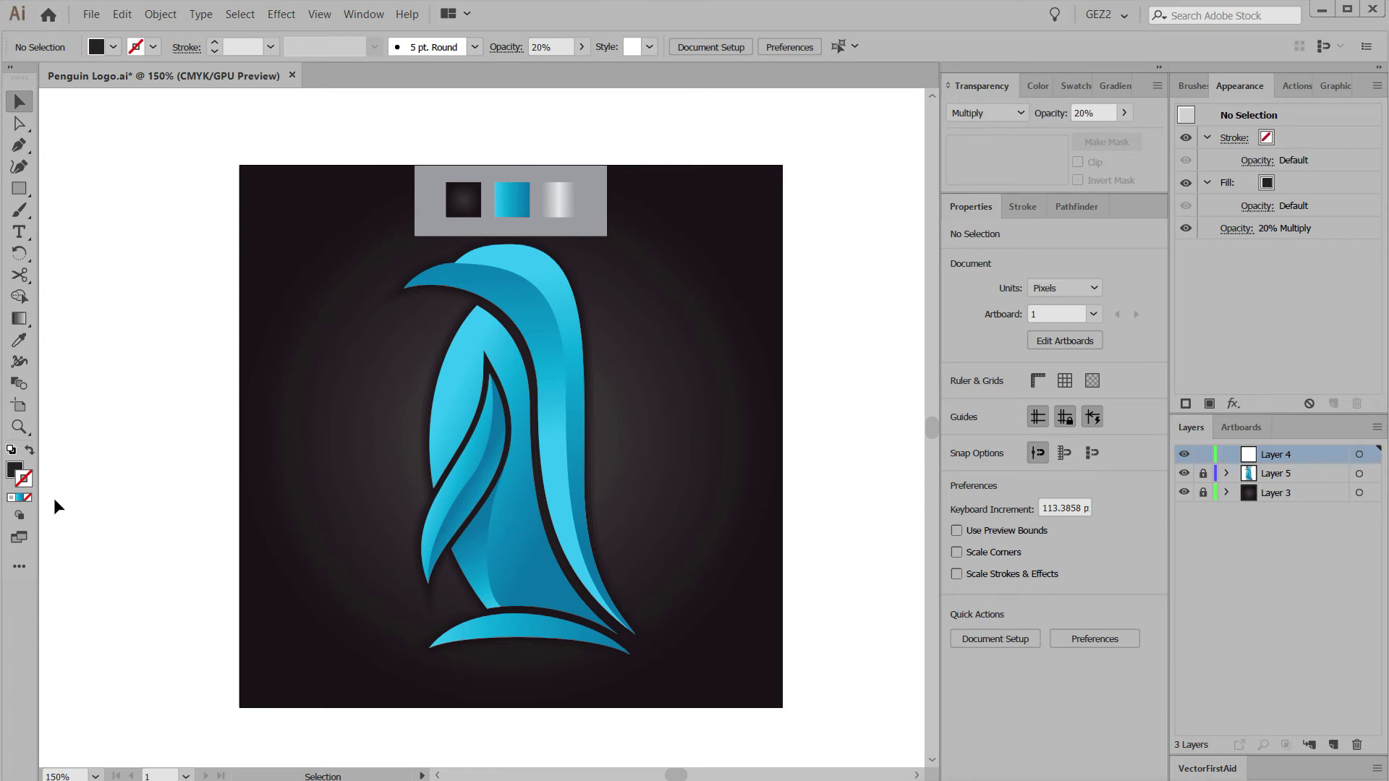
# Set the drawing colours to no fill with a white 1 pt stroke.
pyautogui.press('d')
pyautogui.press('x')
pyautogui.click(30, 451)
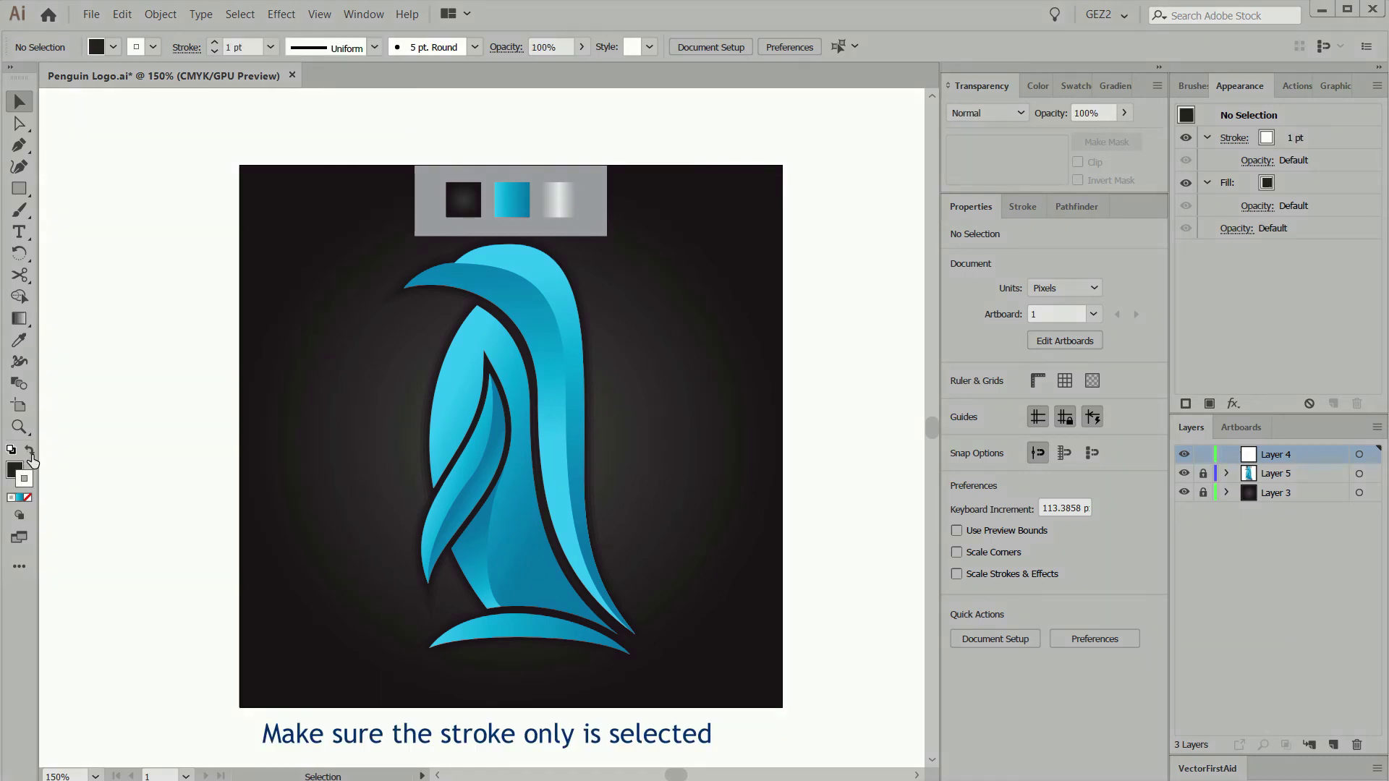
pyautogui.click(19, 467)
pyautogui.click(28, 497)
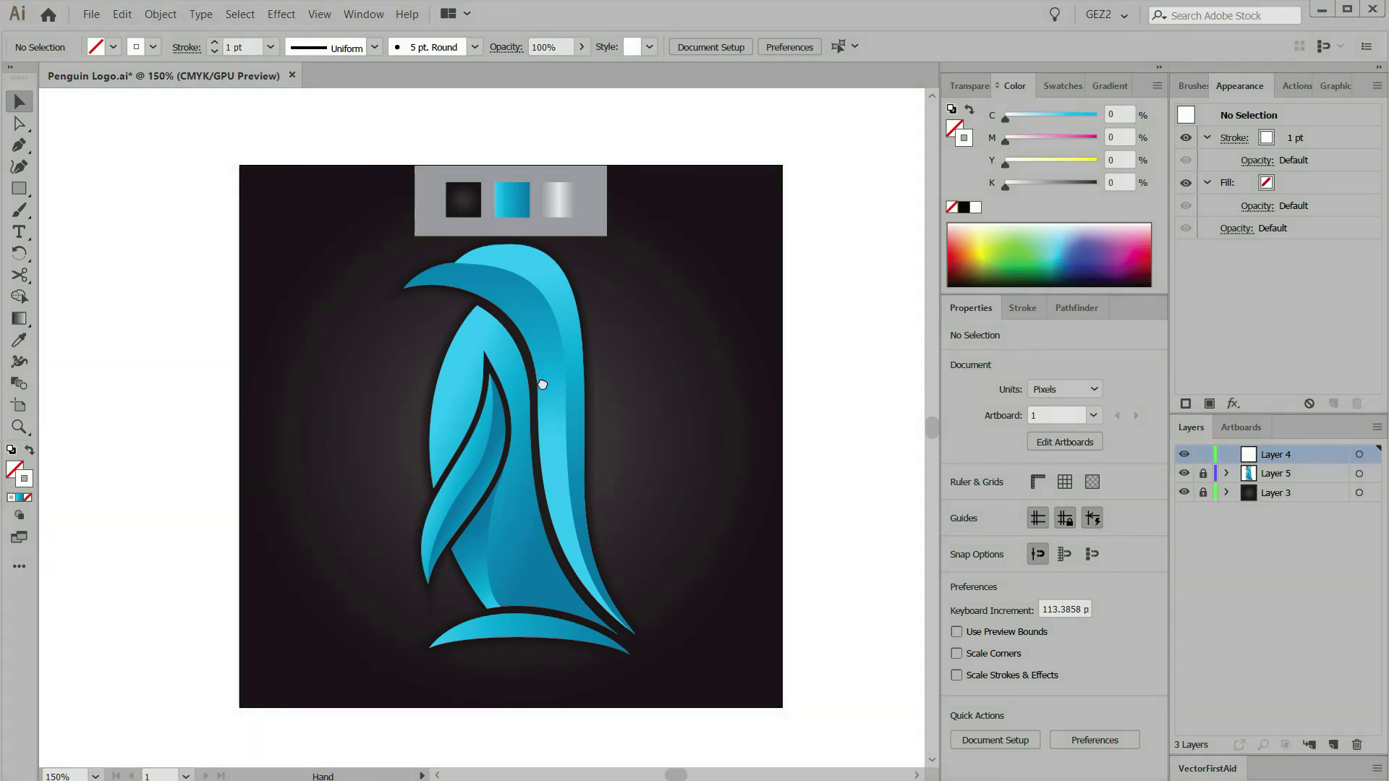
# Draw a curved highlight line with the Pen tool along the ridge between the head's light and dark shapes.
pyautogui.moveTo(540, 382); pyautogui.dragTo(580, 453)
pyautogui.moveTo(405, 308); pyautogui.dragTo(745, 547)
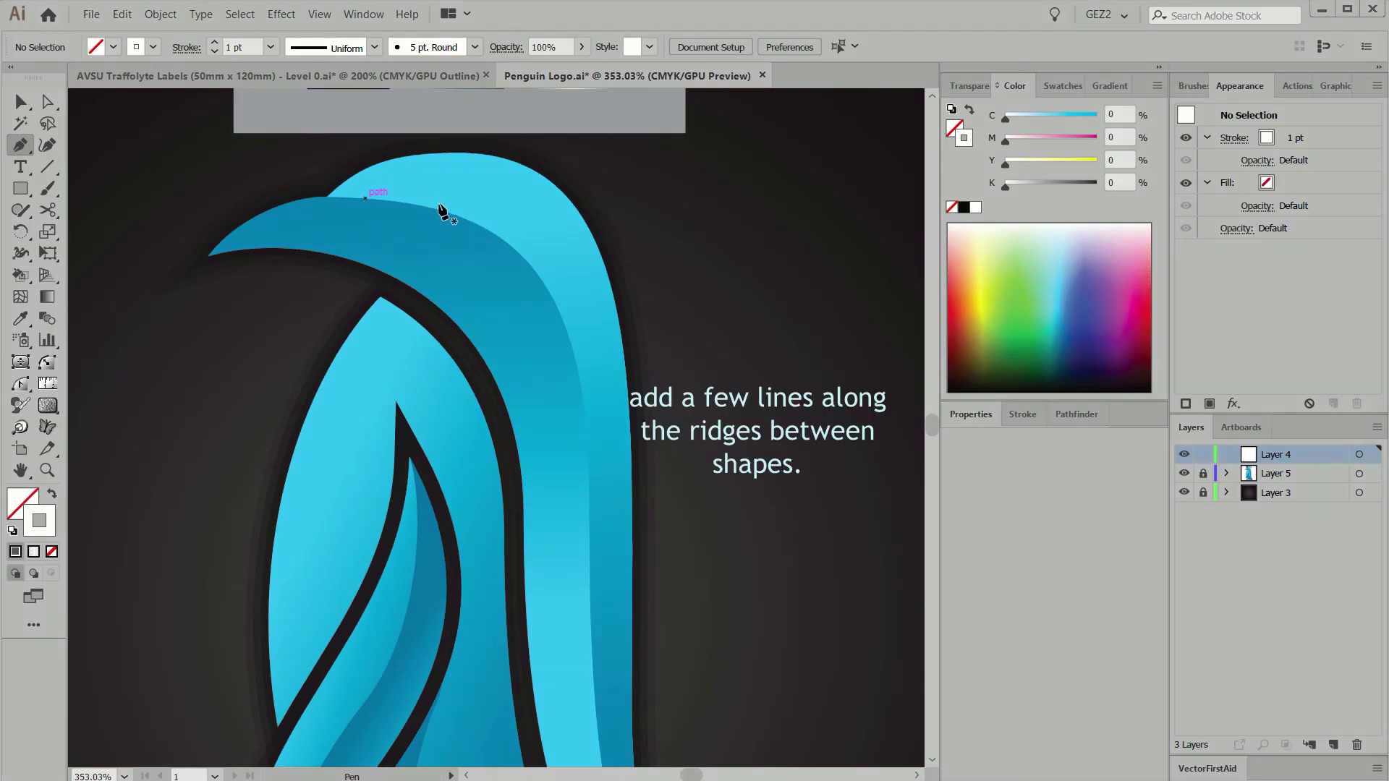
pyautogui.moveTo(370, 199); pyautogui.dragTo(462, 206)
pyautogui.moveTo(579, 371)
pyautogui.mouseDown()
pyautogui.moveTo(594, 499)
pyautogui.moveTo(576, 369)
pyautogui.mouseUp()
pyautogui.keyDown('ctrl'); pyautogui.click(583, 534); pyautogui.keyUp('ctrl')
# Draw a curved highlight line along the wing's inner ridge and adjust its upper end point to follow the ridge.
pyautogui.moveTo(340, 600); pyautogui.dragTo(356, 554)
pyautogui.moveTo(436, 422); pyautogui.dragTo(446, 307)
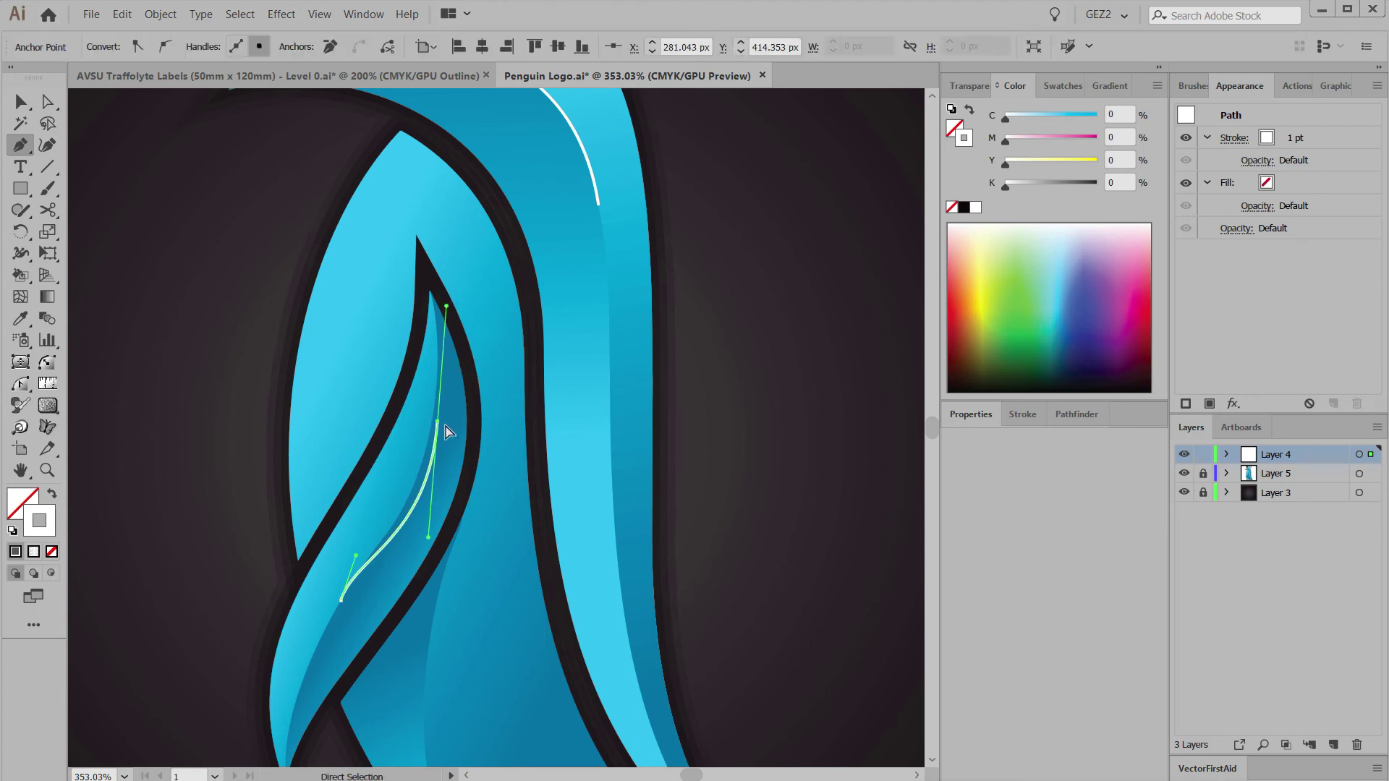
pyautogui.moveTo(437, 421); pyautogui.dragTo(433, 407)
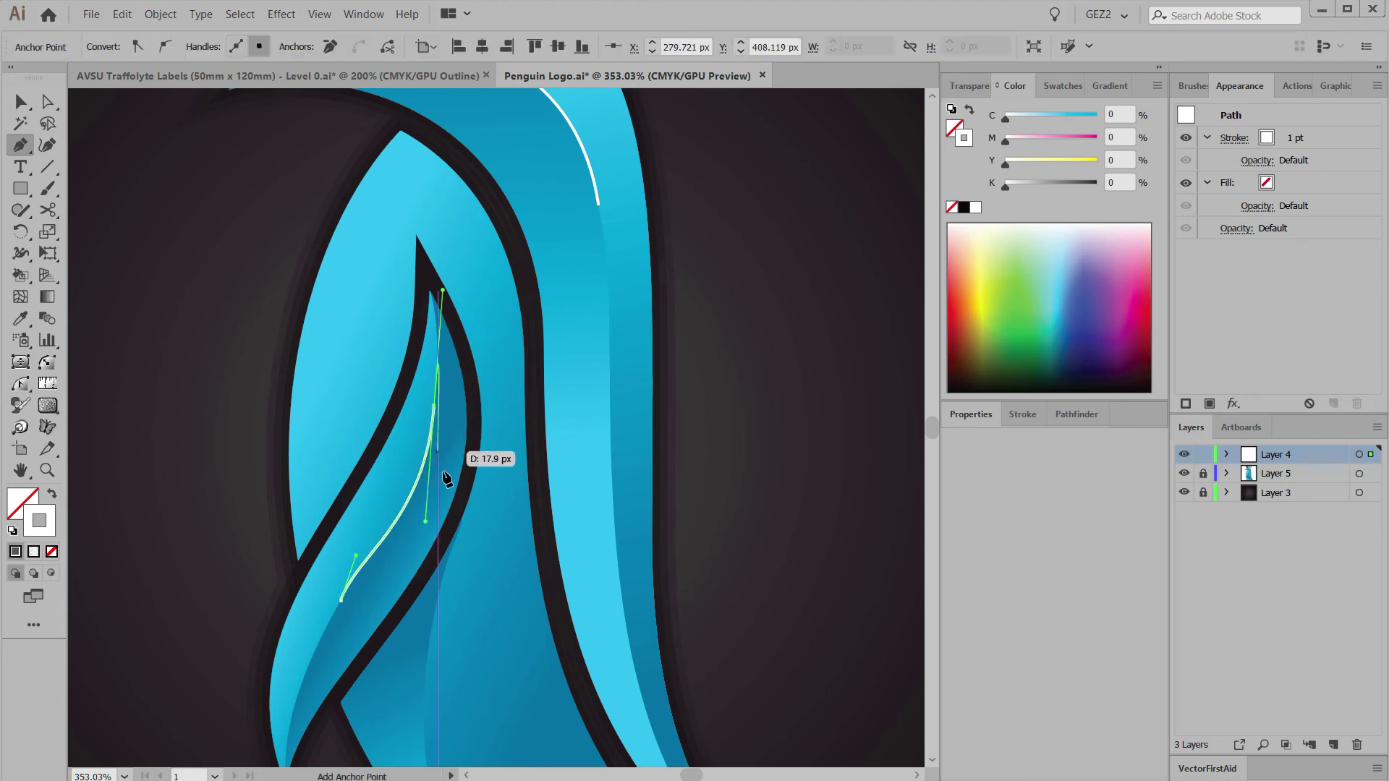
pyautogui.keyDown('ctrl'); pyautogui.click(499, 574); pyautogui.keyUp('ctrl')
# Draw a short curved highlight line along the ridge on the lower body, just above the foot shape.
pyautogui.moveTo(515, 633); pyautogui.dragTo(510, 519)
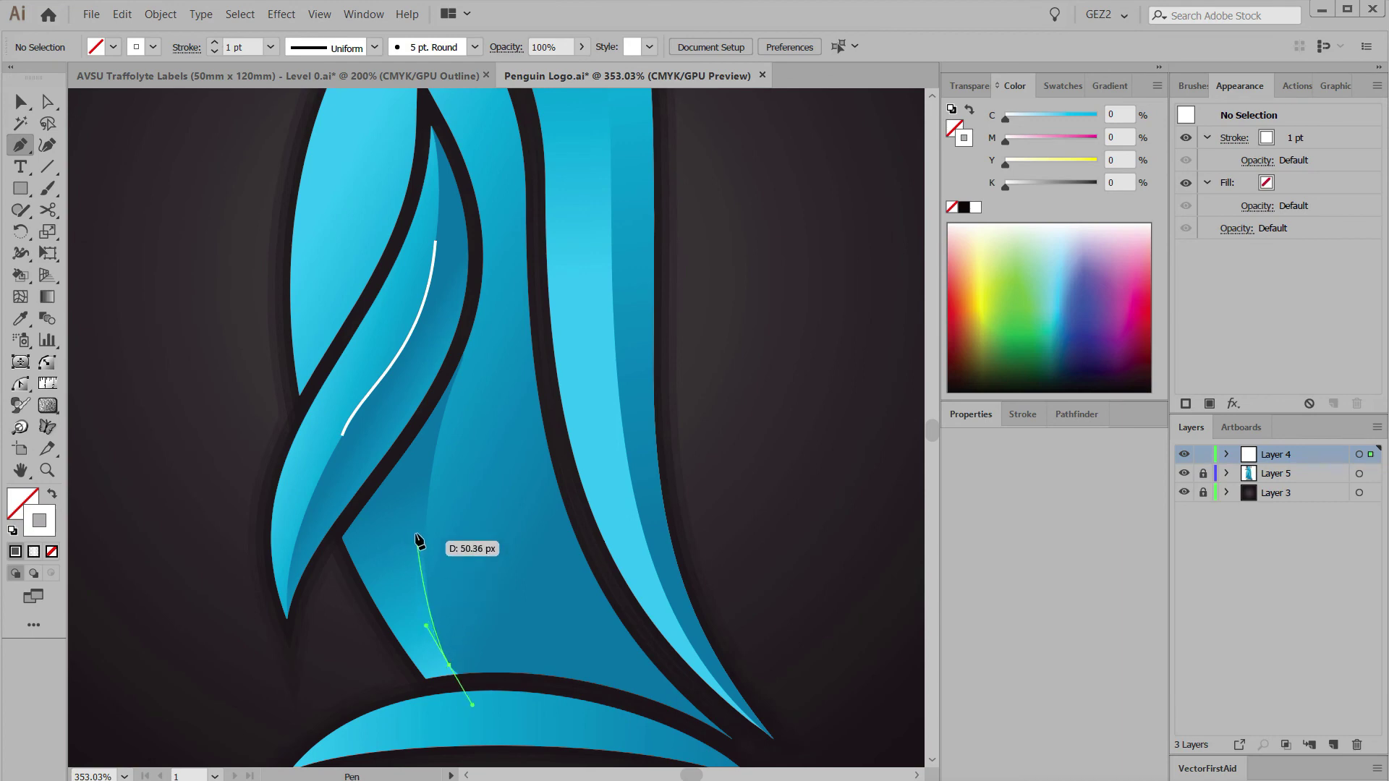
pyautogui.moveTo(426, 529); pyautogui.dragTo(430, 478)
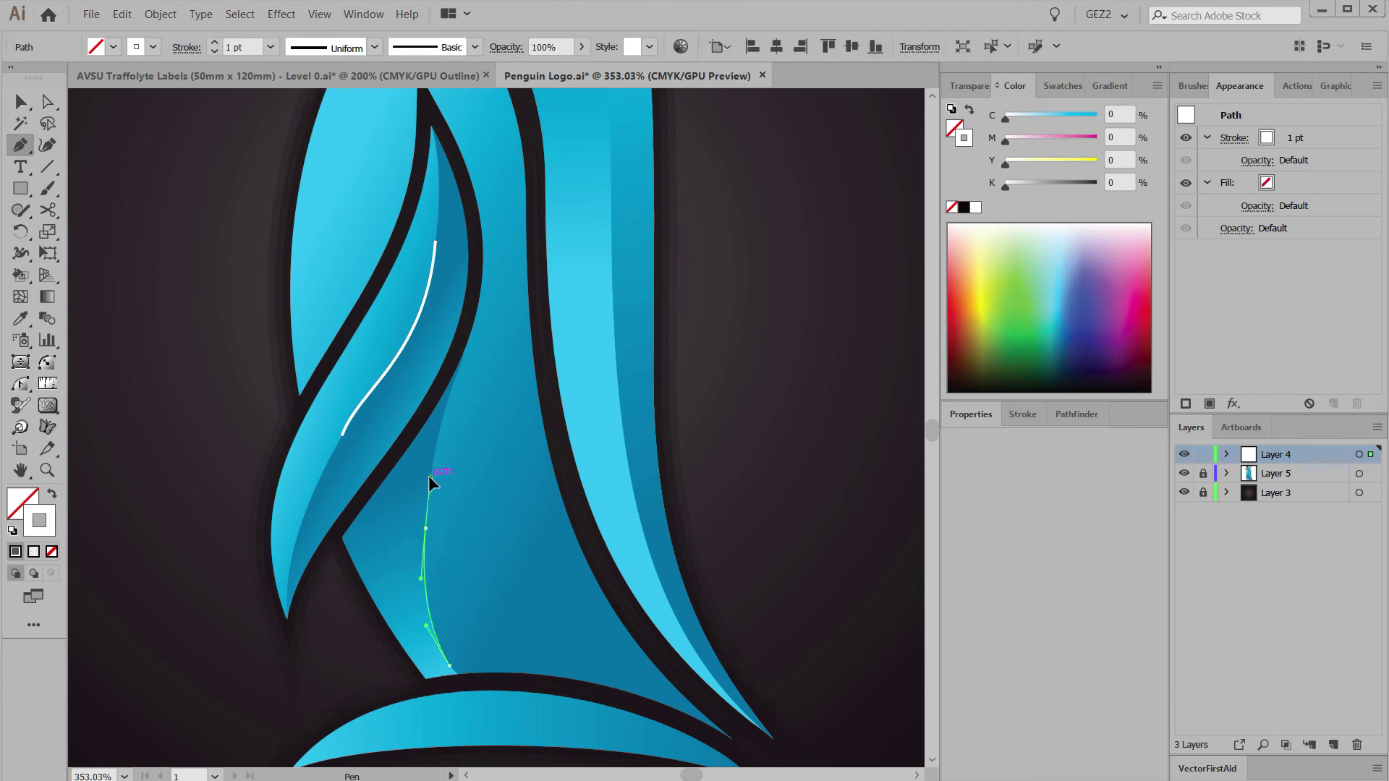
pyautogui.press('ctrl')
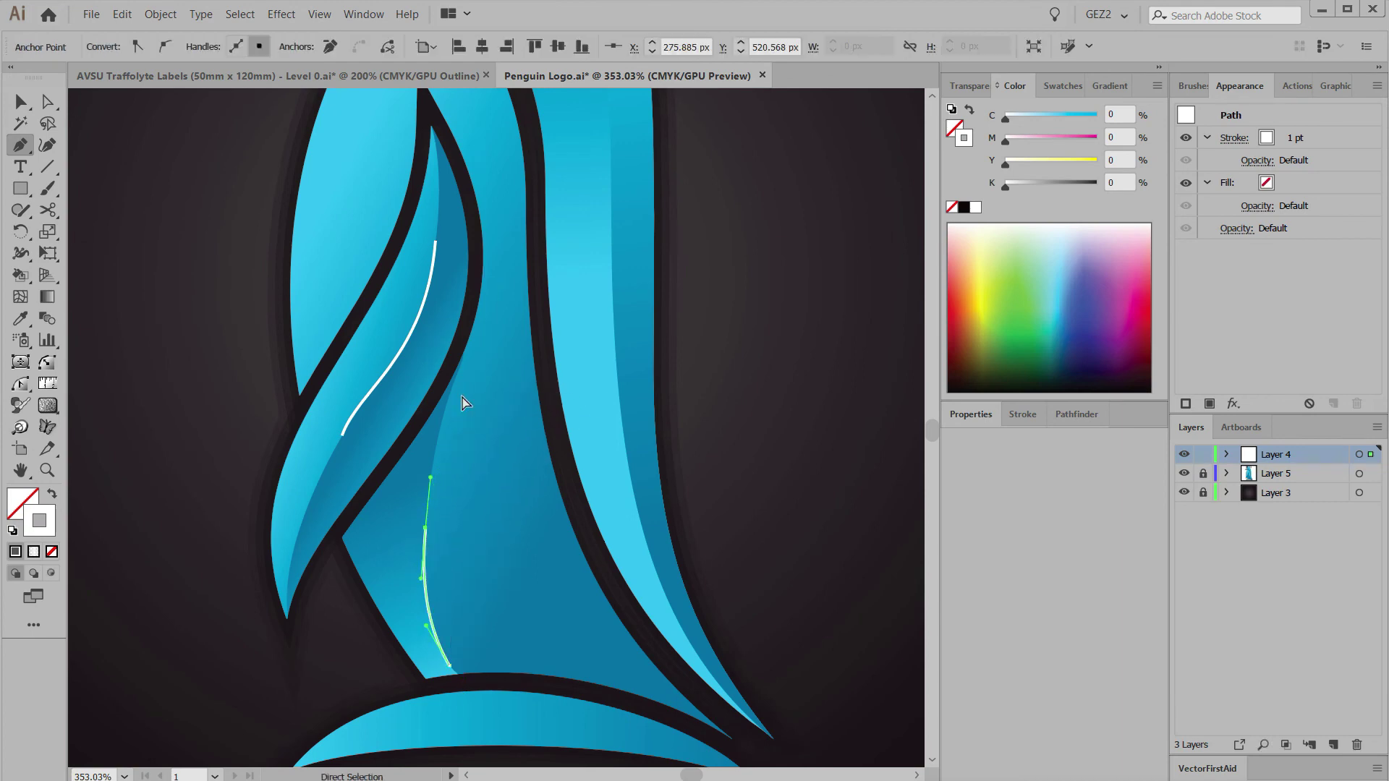
# Select all three highlight lines, sample the silver-white gradient swatch, and apply it to their strokes with no fill.
pyautogui.hotkey('ctrl', '0')
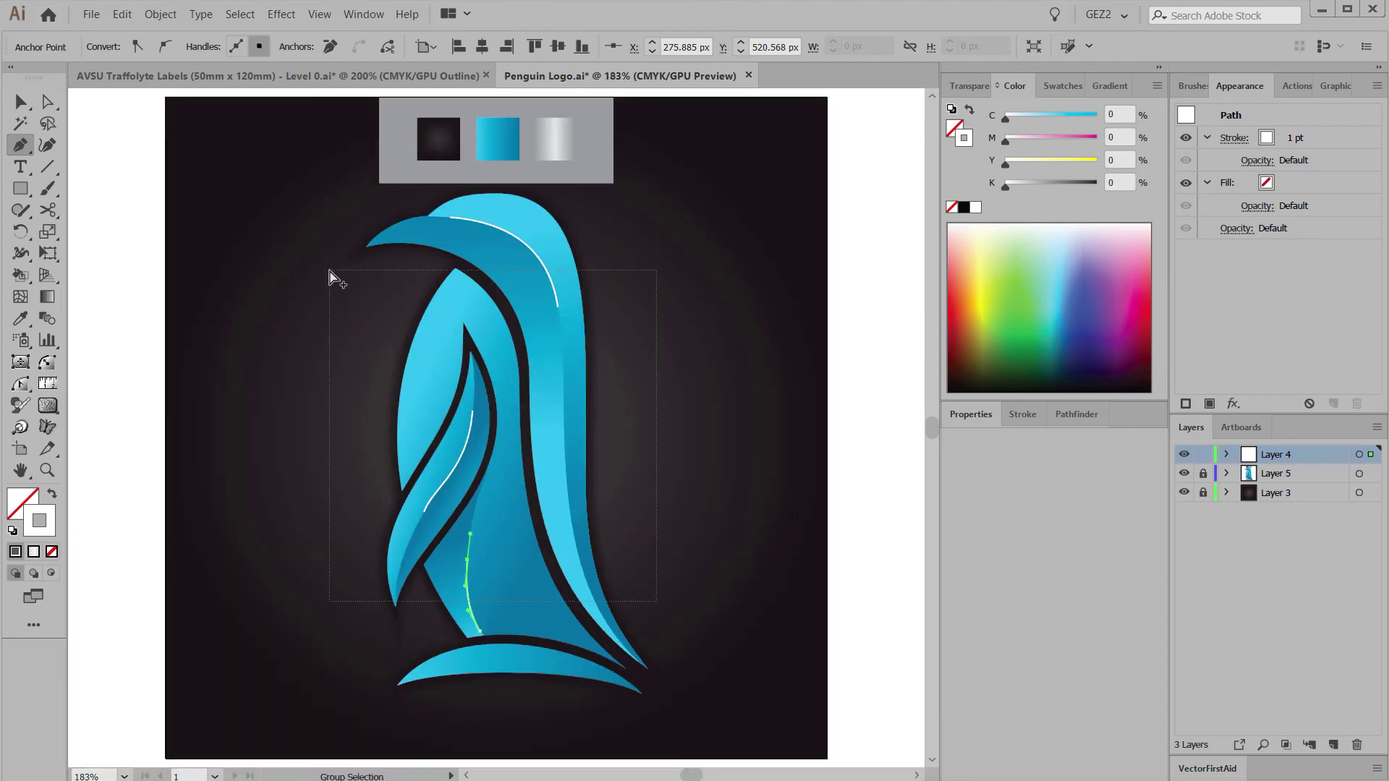
pyautogui.hotkey('ctrl', 'a')
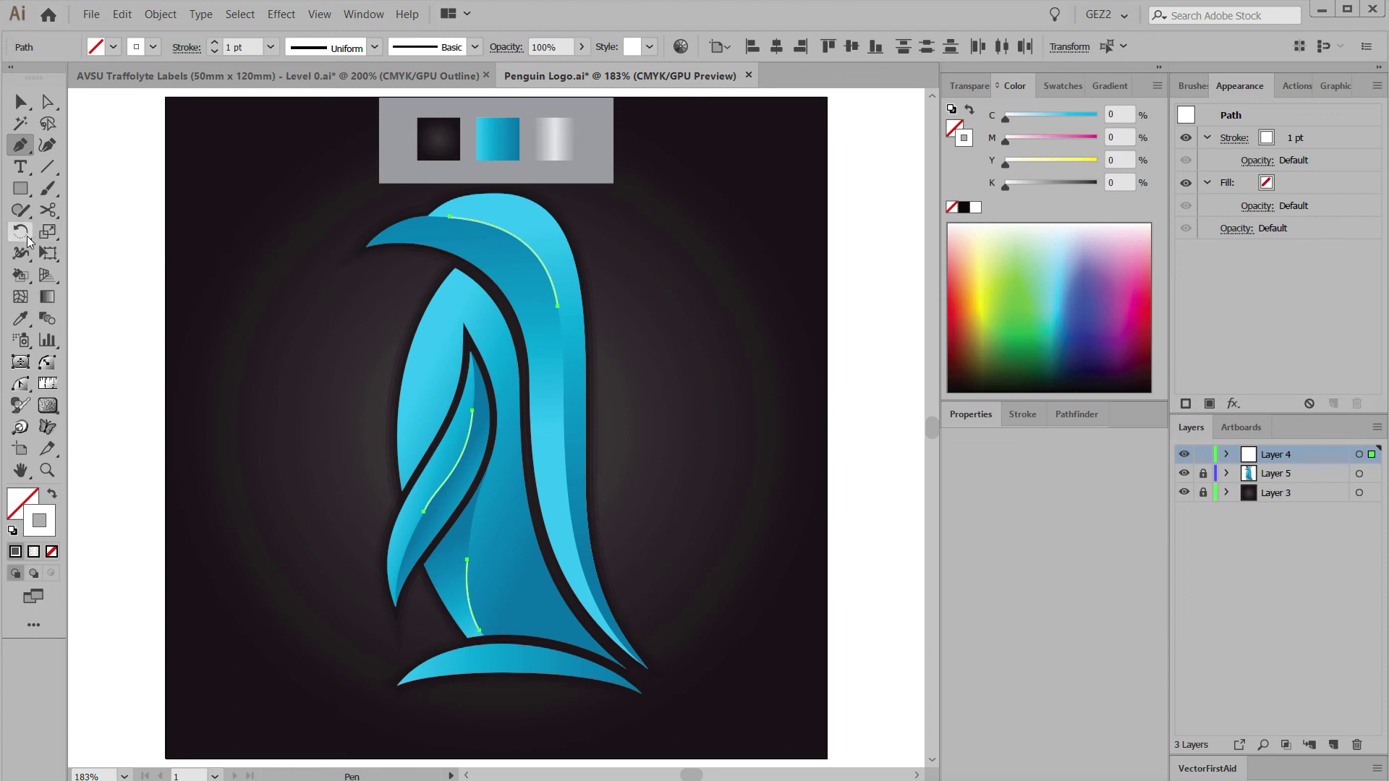
pyautogui.click(22, 319)
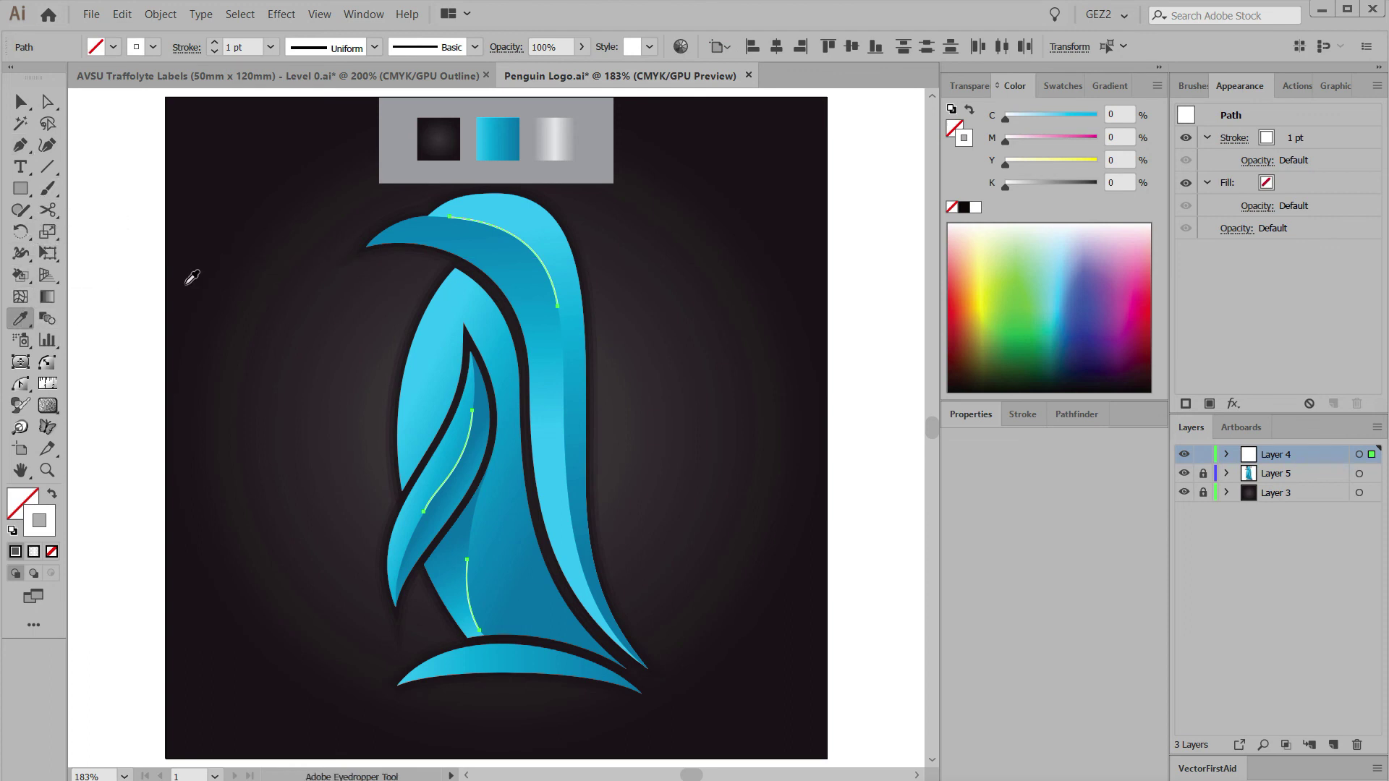
pyautogui.click(565, 141)
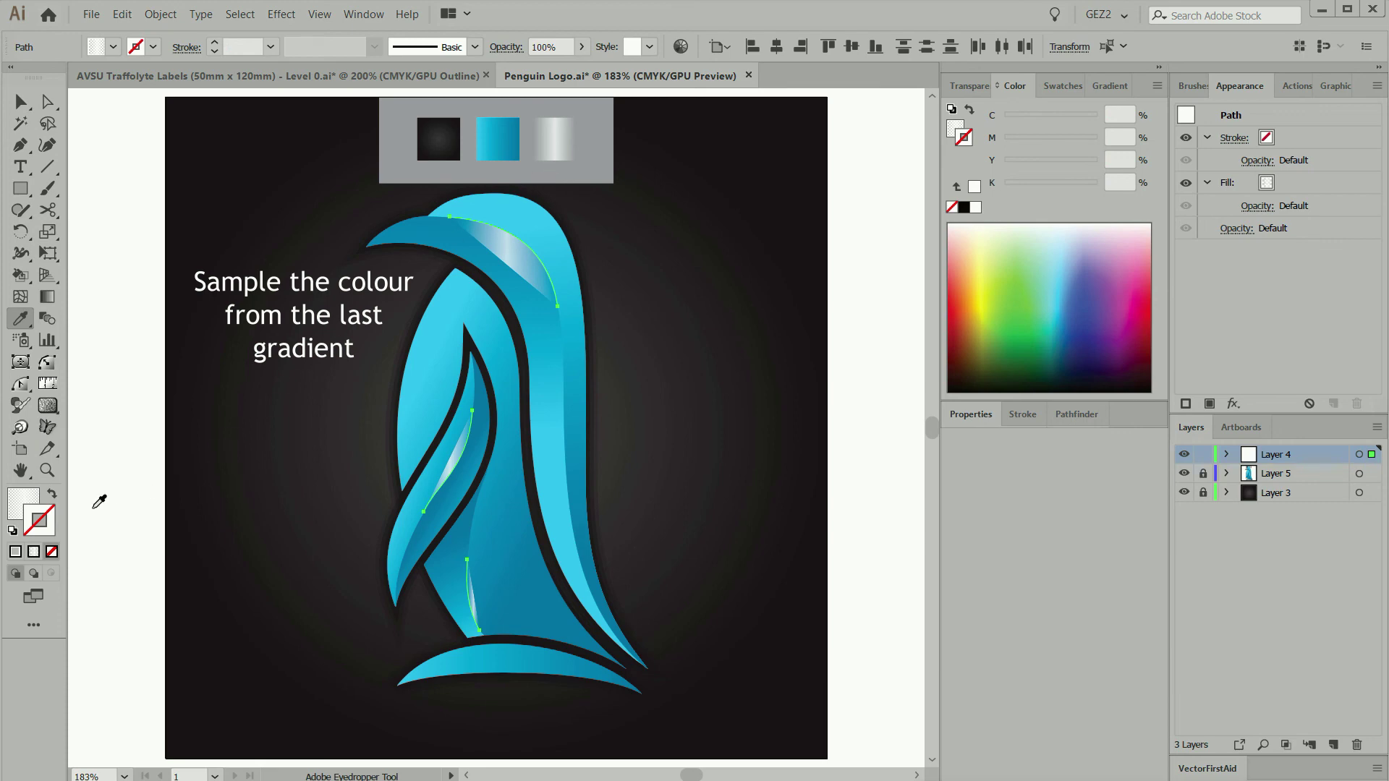
pyautogui.click(53, 496)
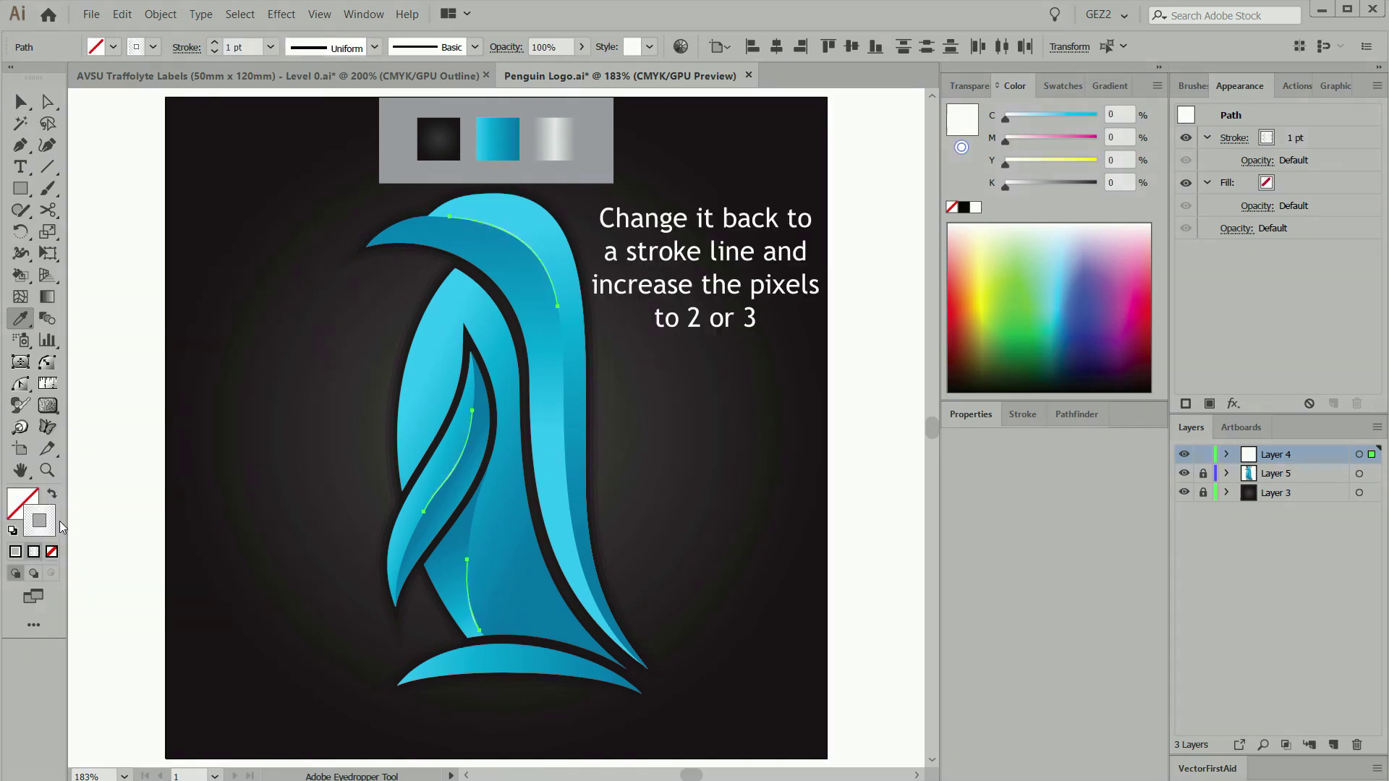
# Increase the three highlight lines' stroke weight to 4 pt.
pyautogui.click(215, 43)
pyautogui.click(216, 43)
pyautogui.click(215, 43)
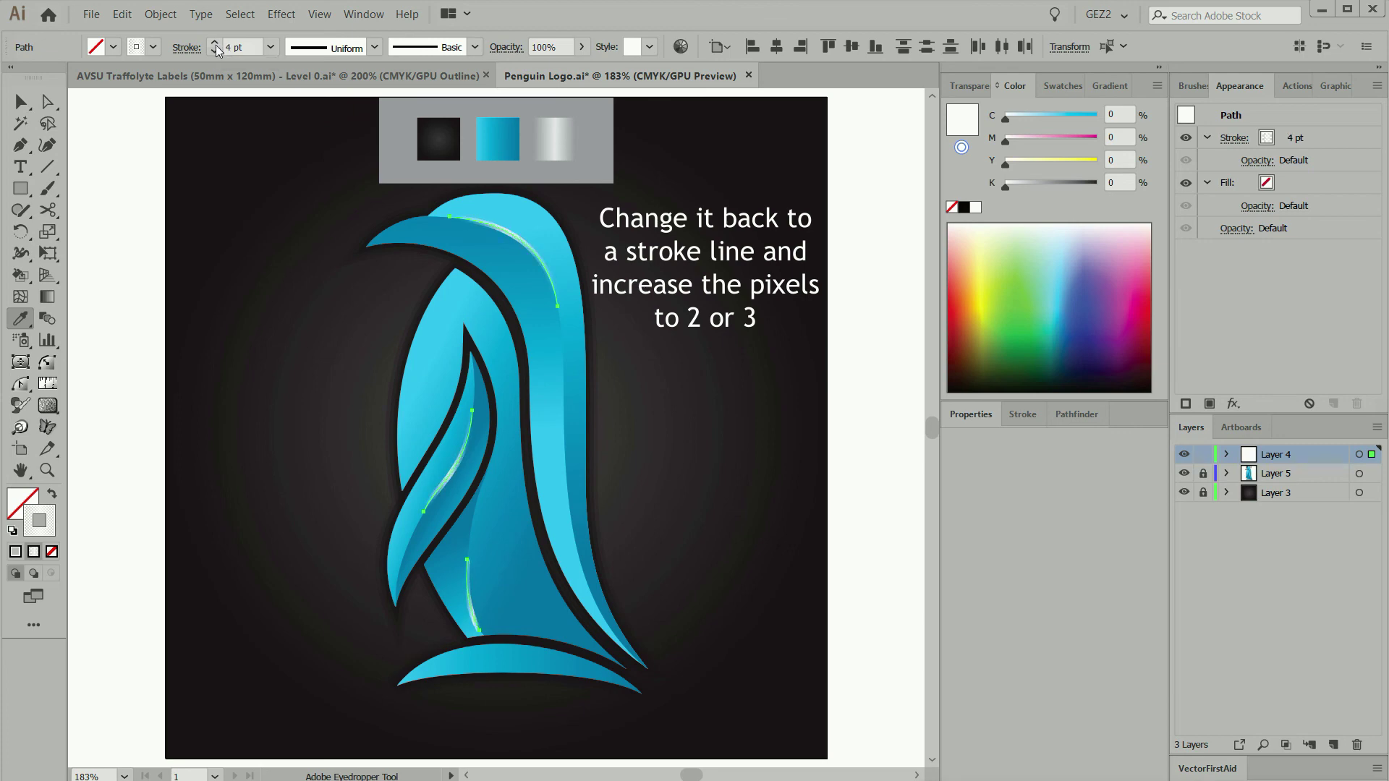
# Apply the gradient along the highlight strokes and set their weight to 2 pt.
pyautogui.click(1109, 85)
pyautogui.click(1053, 140)
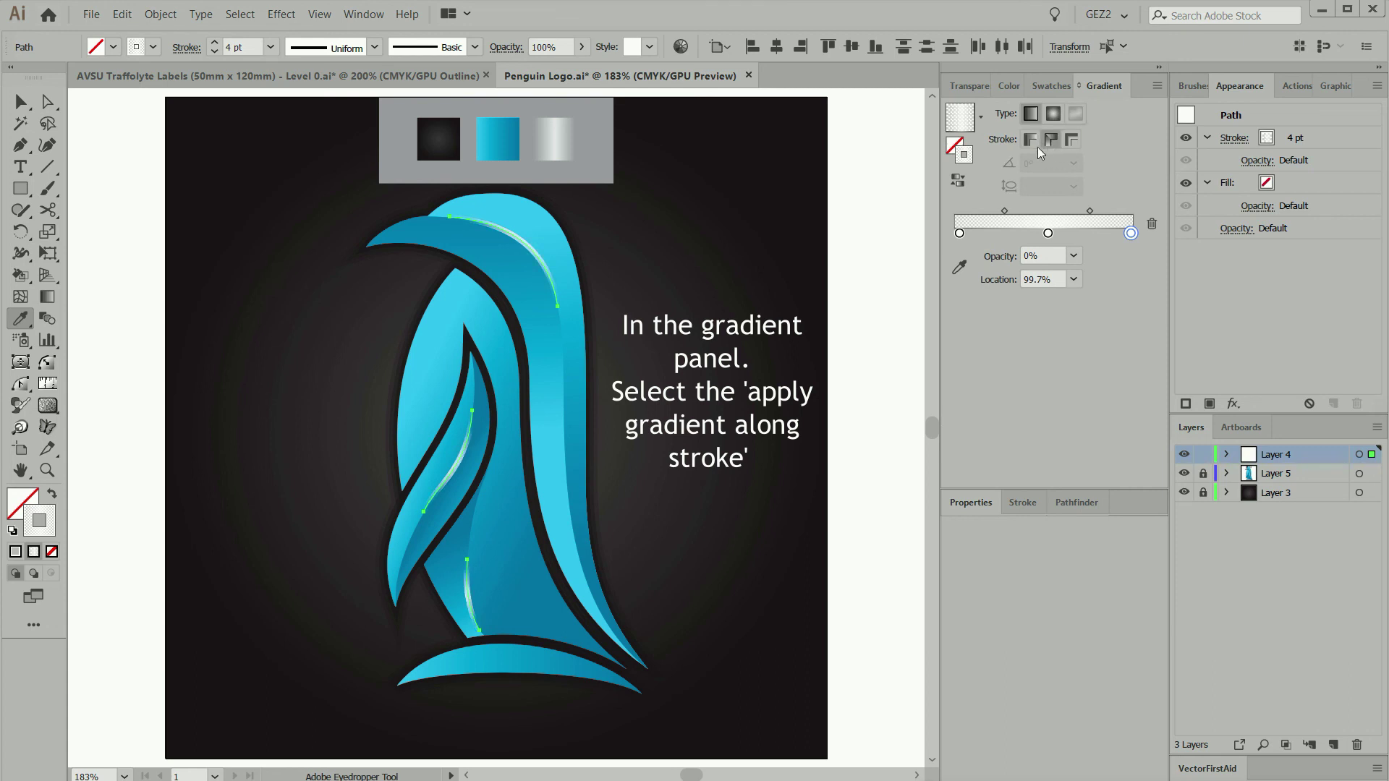
pyautogui.click(215, 51)
pyautogui.click(215, 53)
pyautogui.press('v')
pyautogui.hotkey('ctrl', '0')
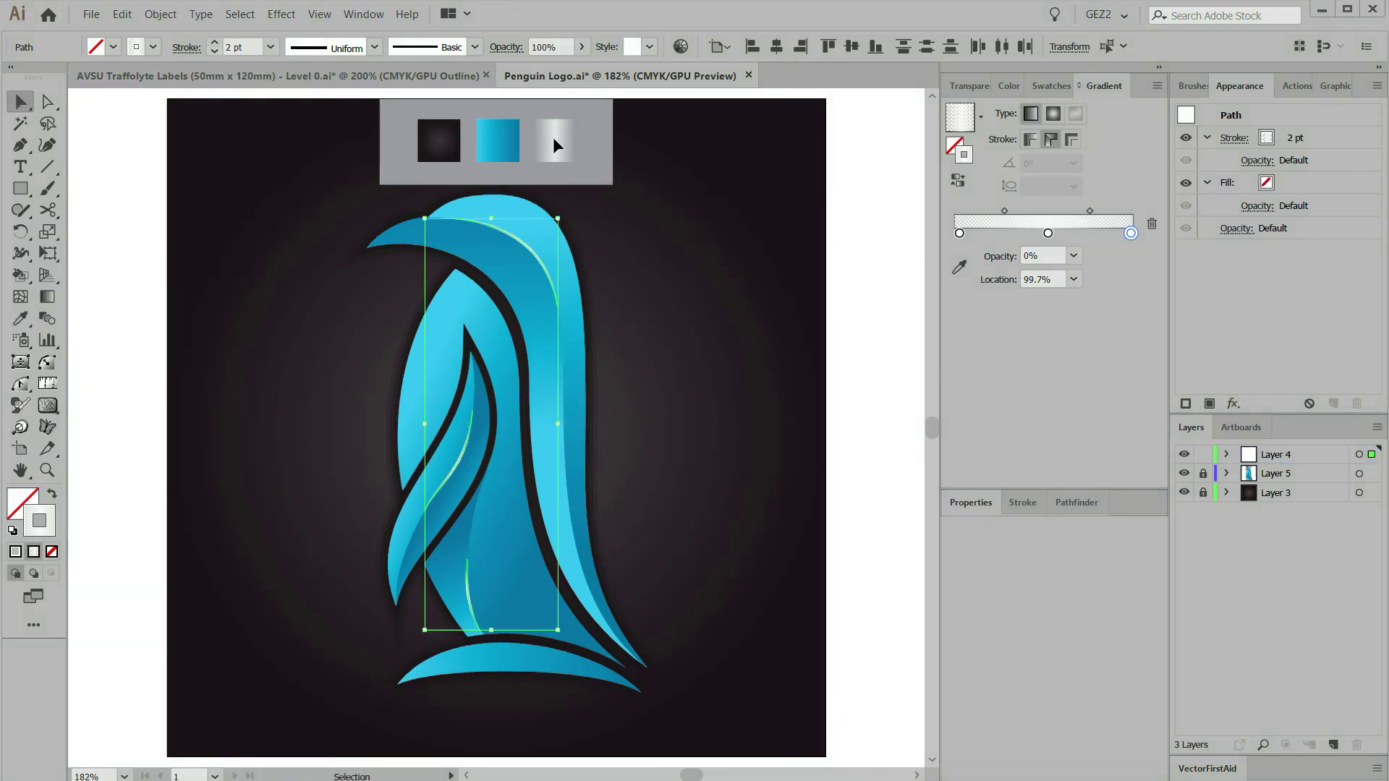
# Give the highlight lines the width profile that is thick in the middle and tapered at both ends.
pyautogui.click(346, 47)
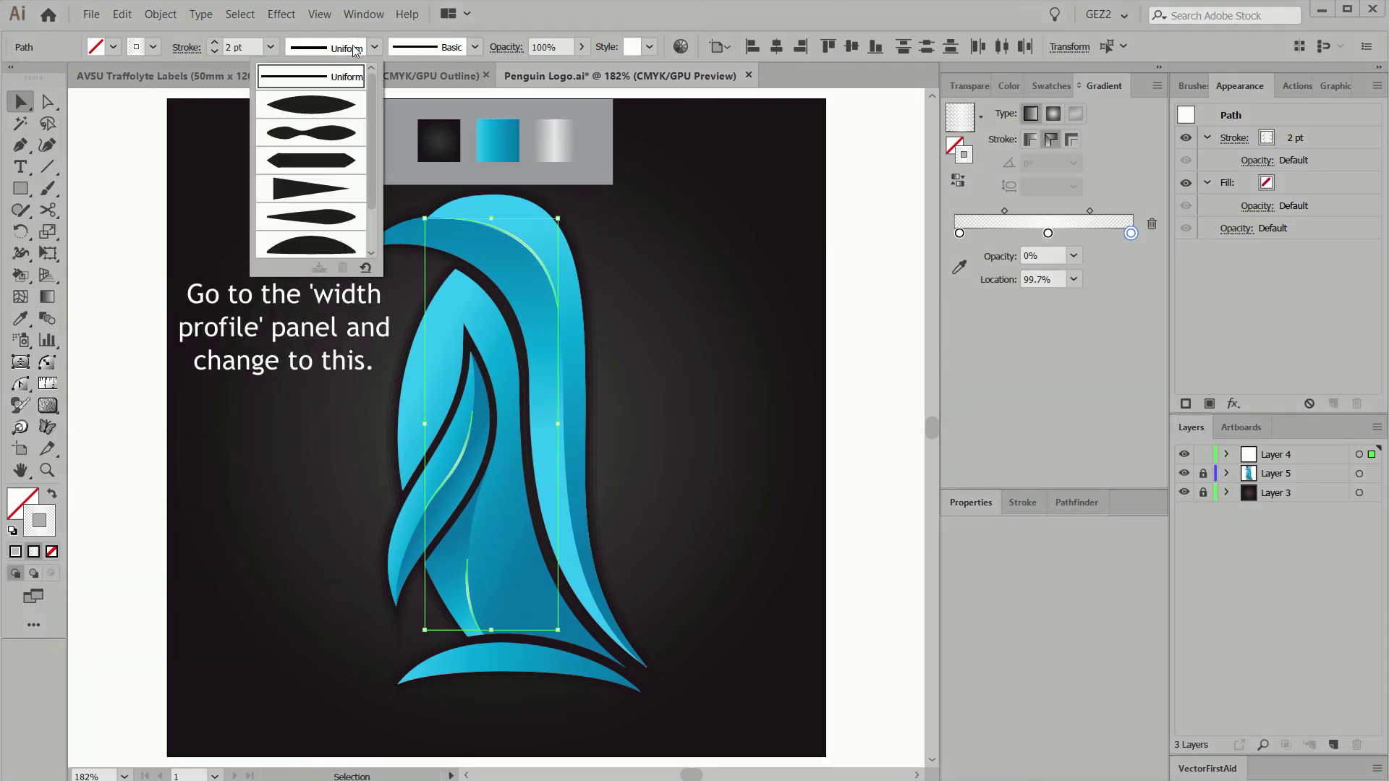
pyautogui.click(330, 107)
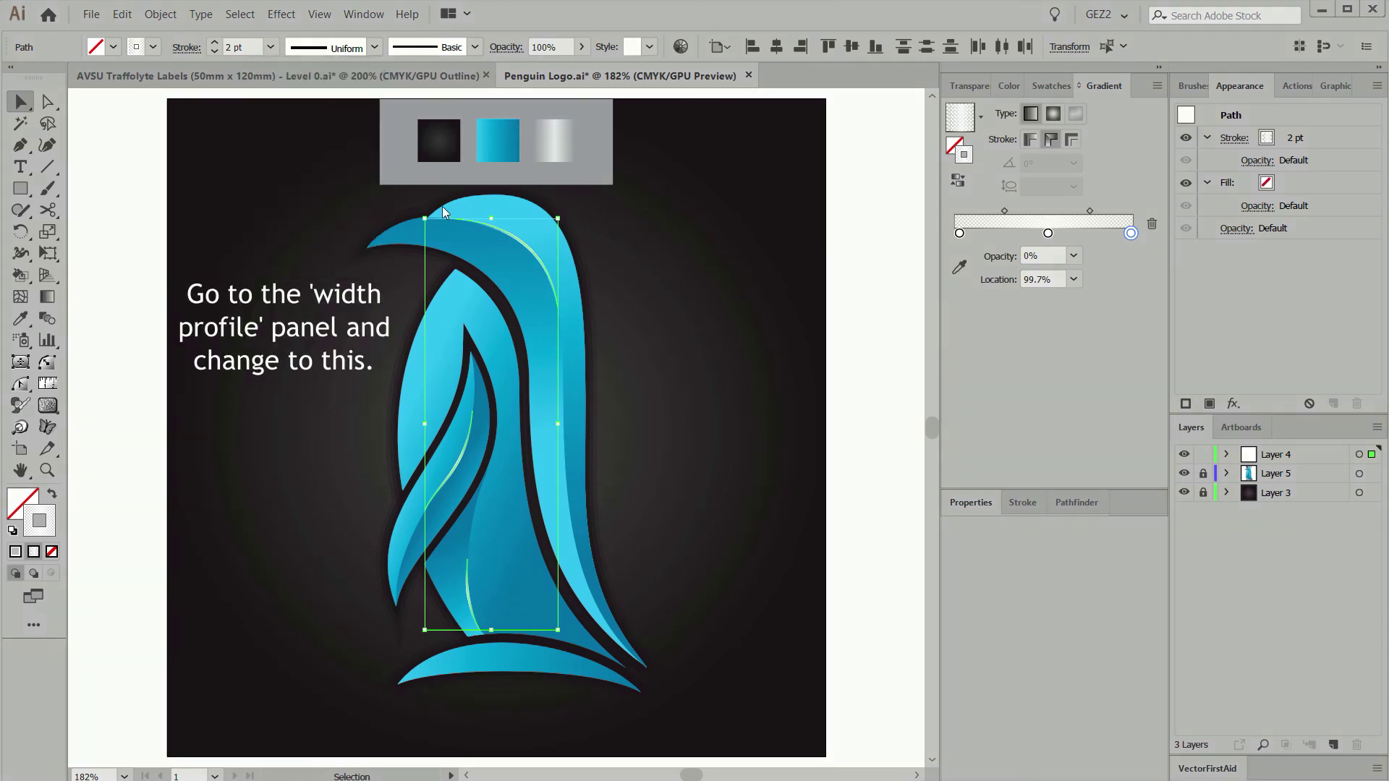
pyautogui.hotkey('ctrl', 'shift', 'a')
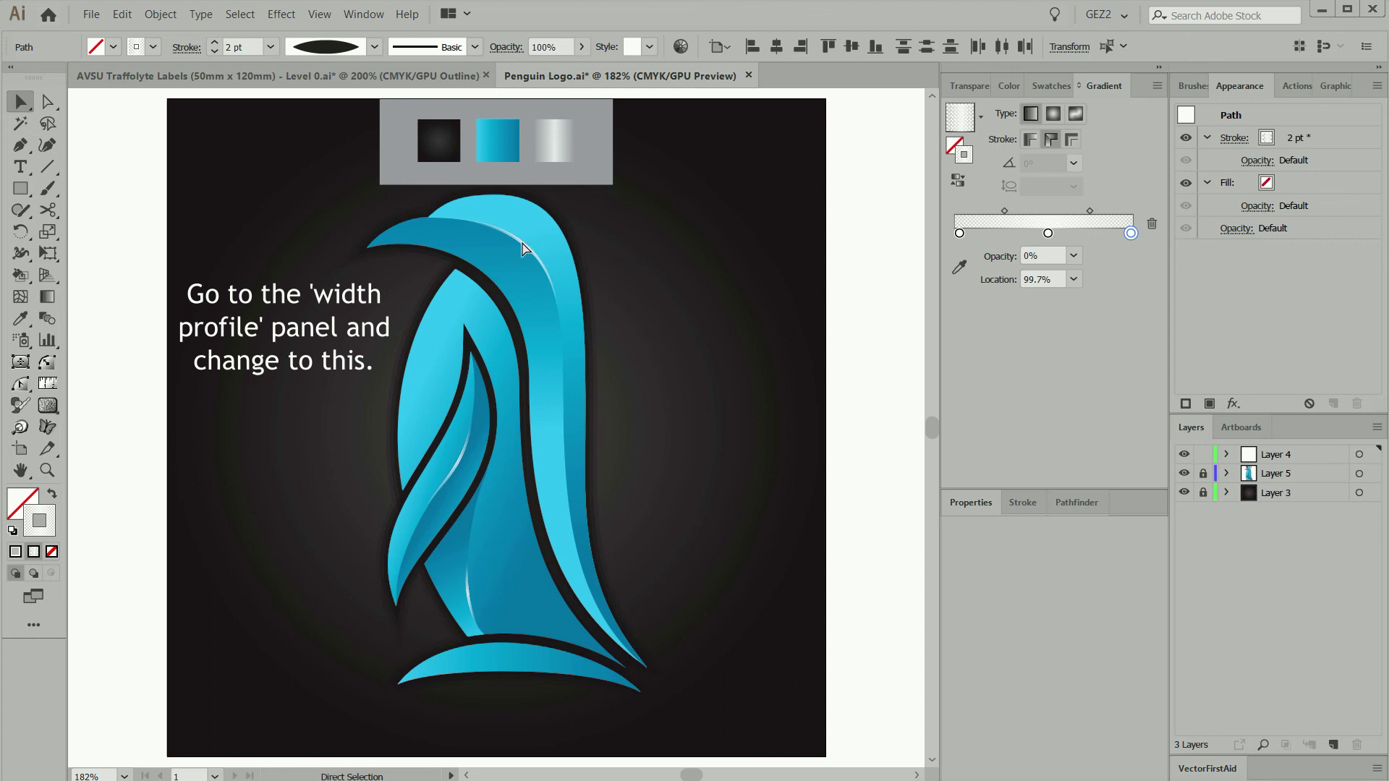
# Examine the opacity and location of each gradient stop on the head's highlight line.
pyautogui.click(535, 249)
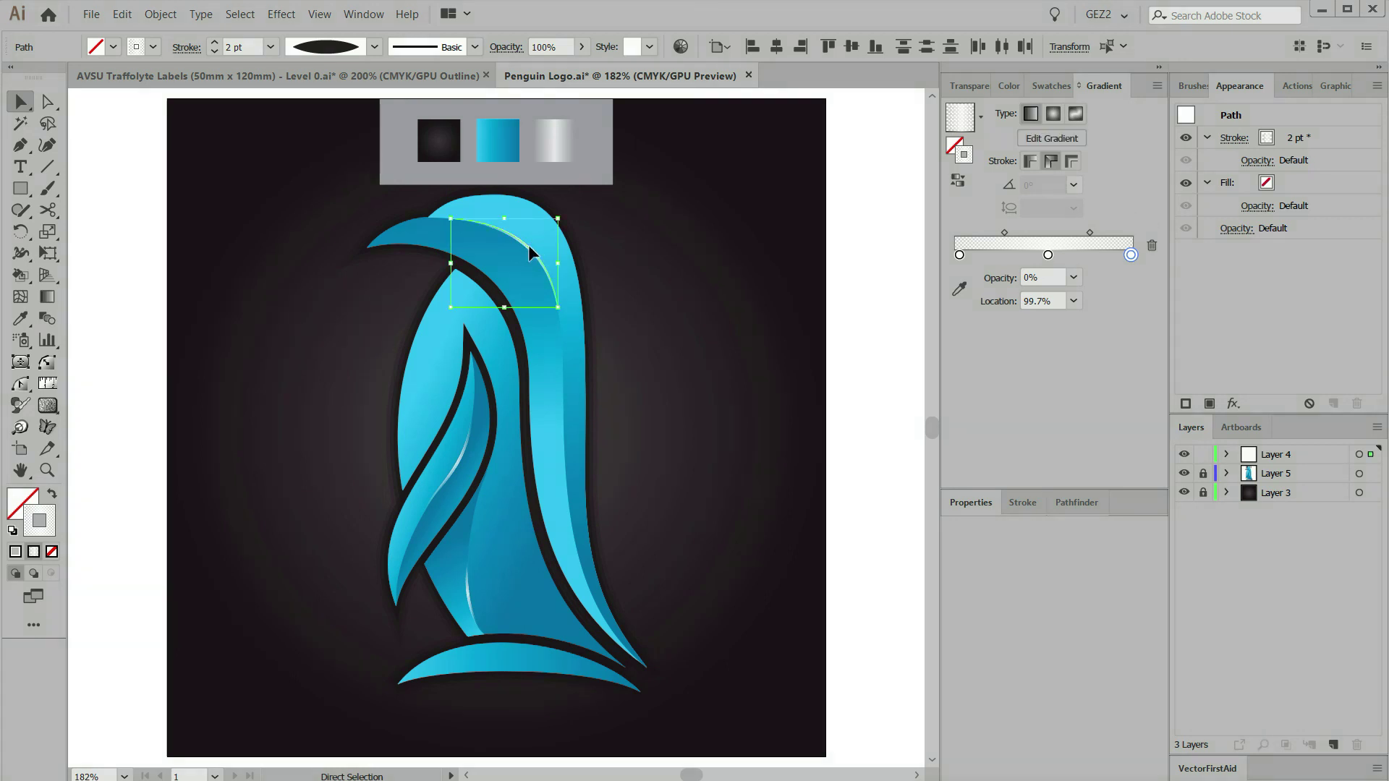
pyautogui.click(959, 256)
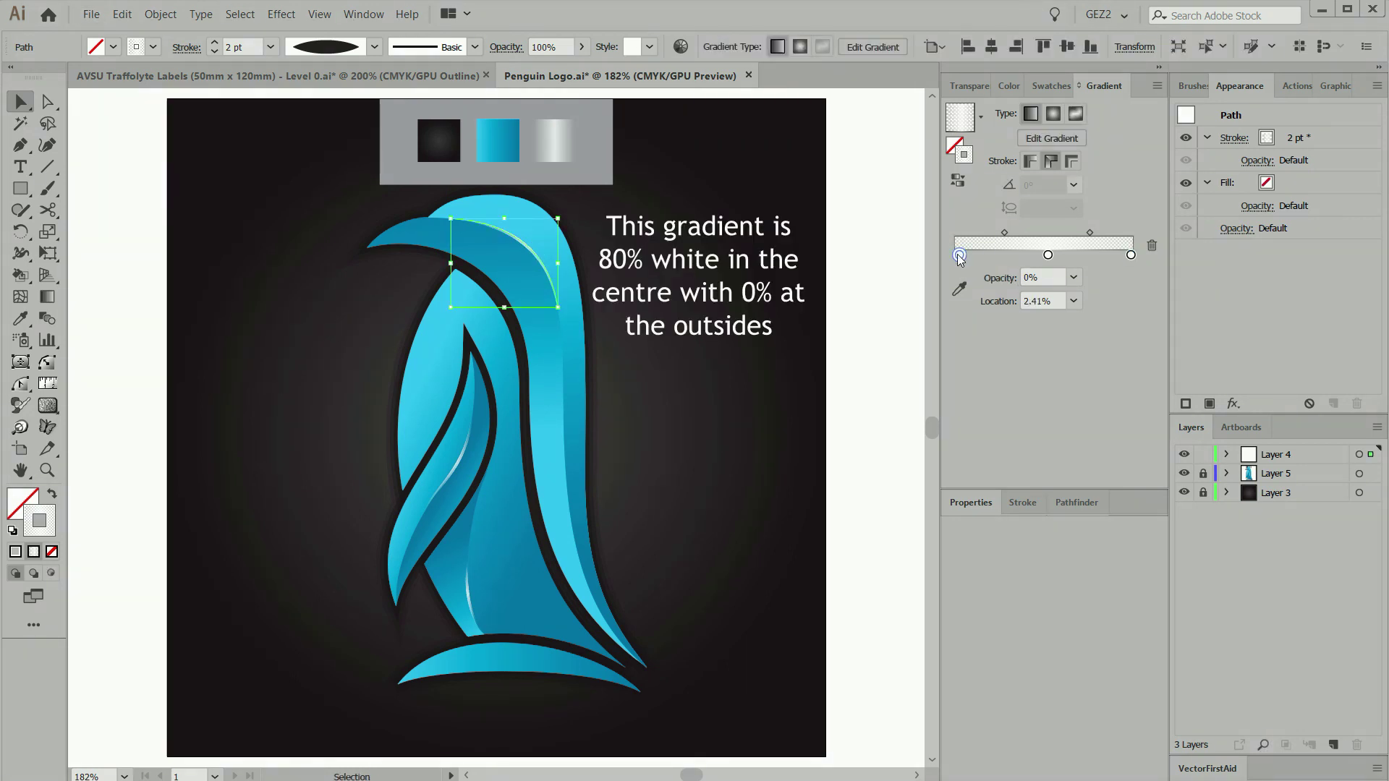
pyautogui.click(1048, 256)
pyautogui.click(1130, 255)
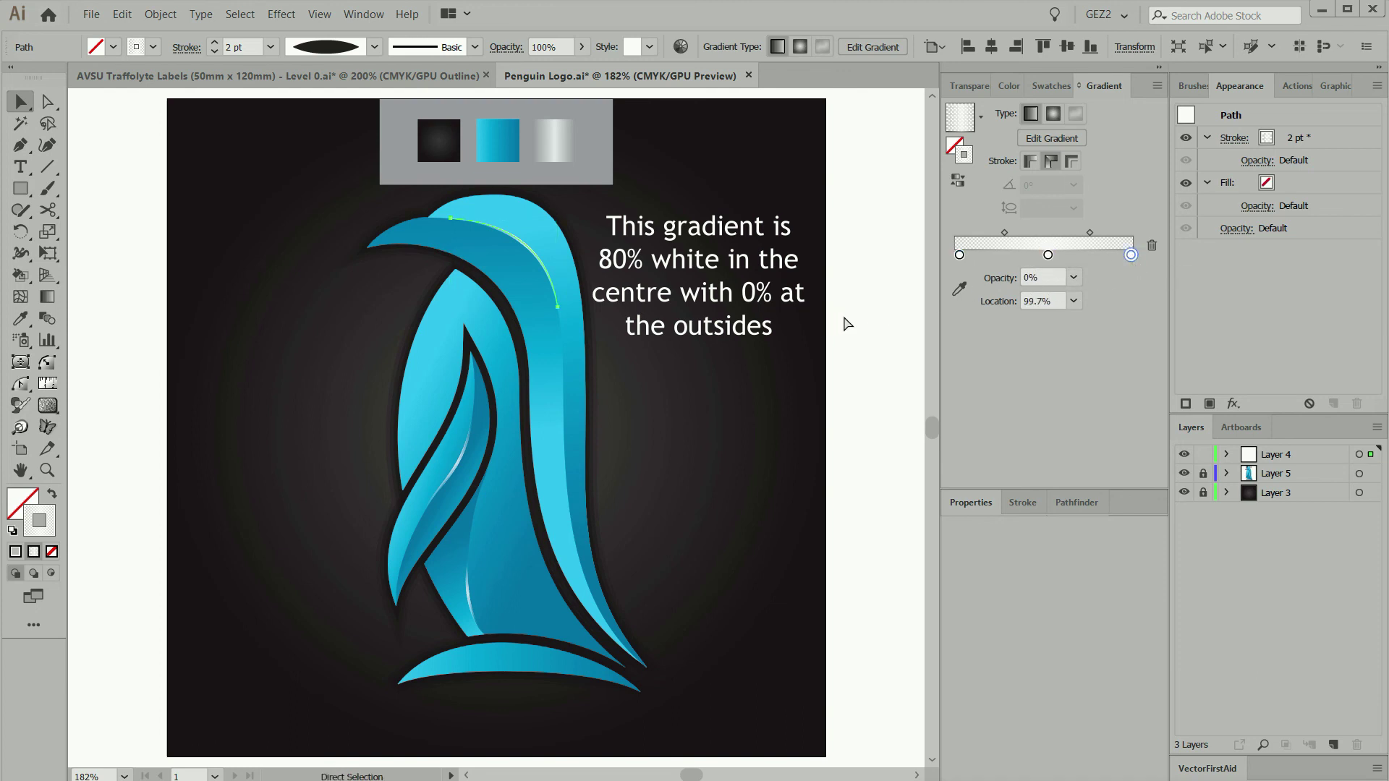
pyautogui.hotkey('ctrl', 'shift', 'a')
# Unlock Layer 5 and delete the grey gradient swatch group above the penguin.
pyautogui.click(1203, 476)
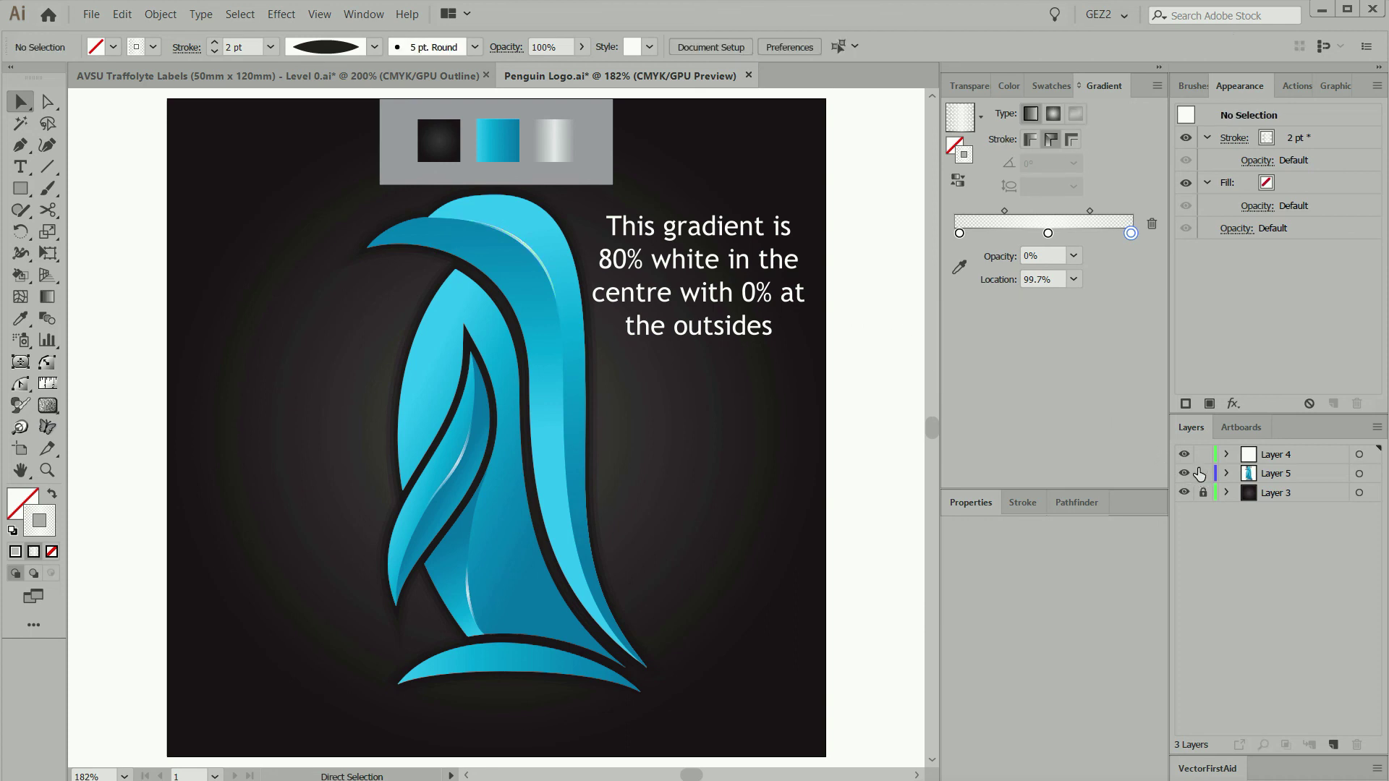
pyautogui.click(597, 178)
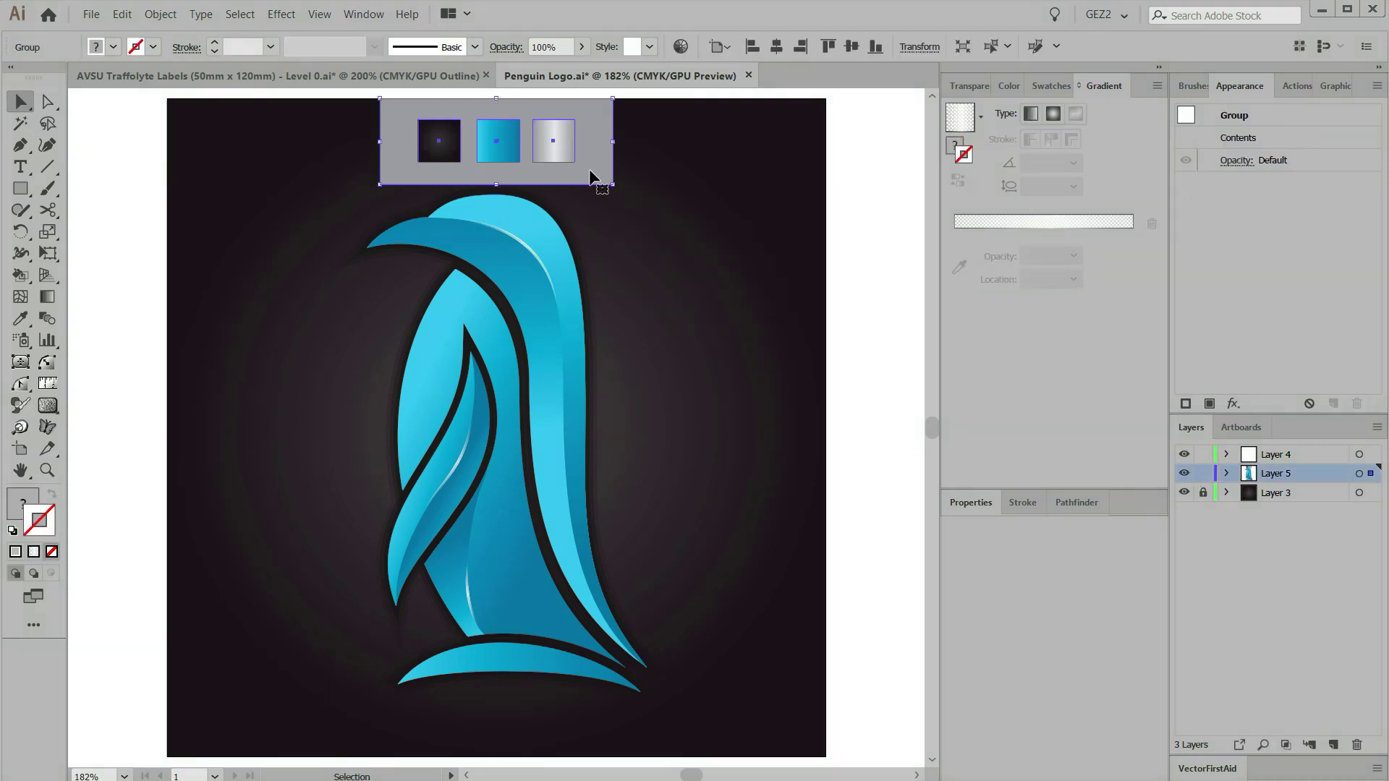
pyautogui.press('Delete')
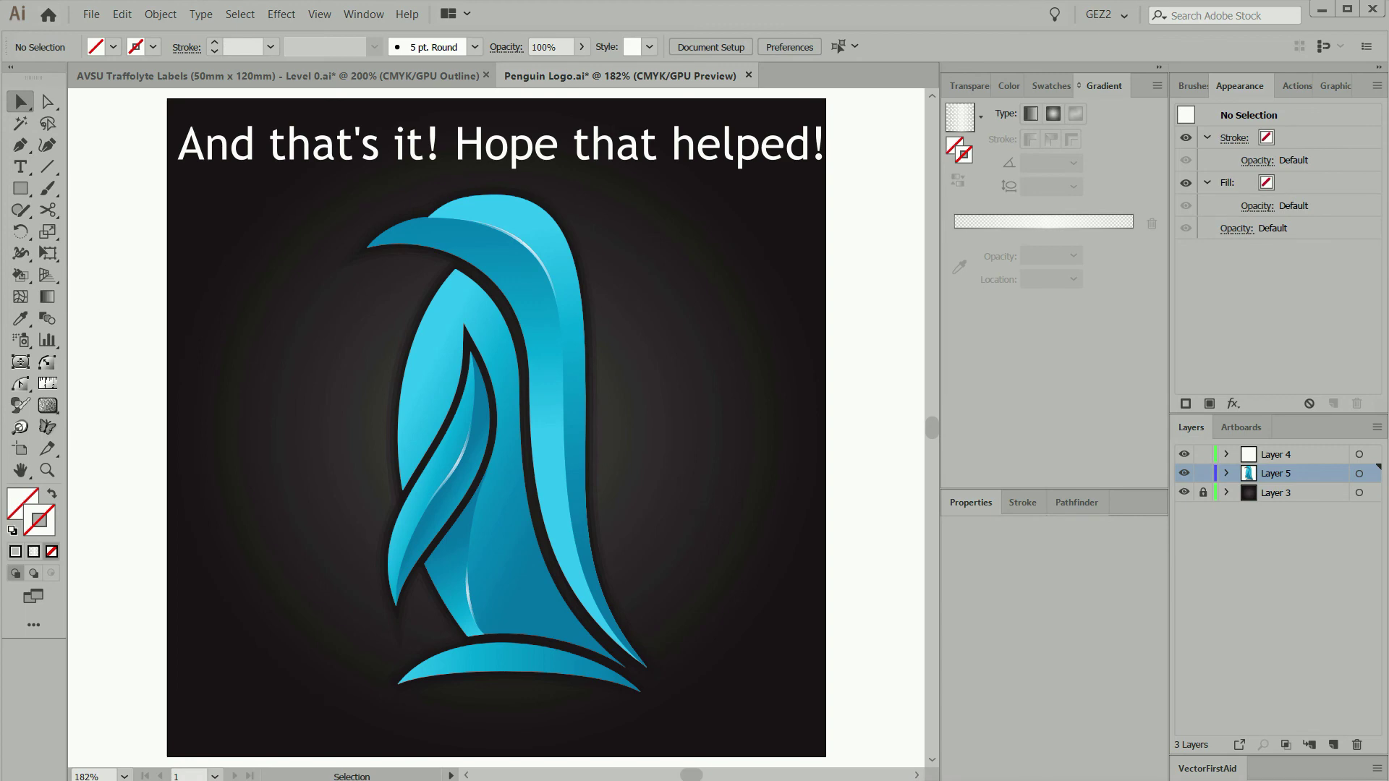